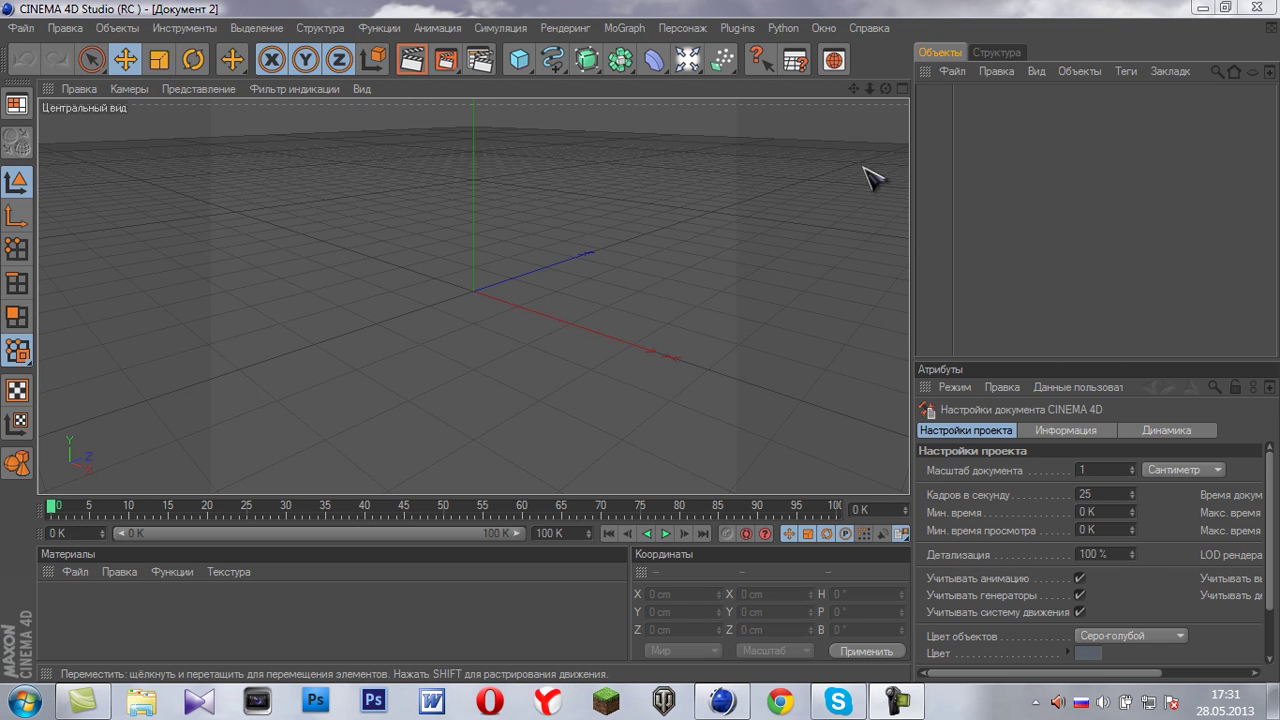
- Open Заготовка.c4d, then orbit and pan the viewport to inspect the blocky figure
click(21, 28)
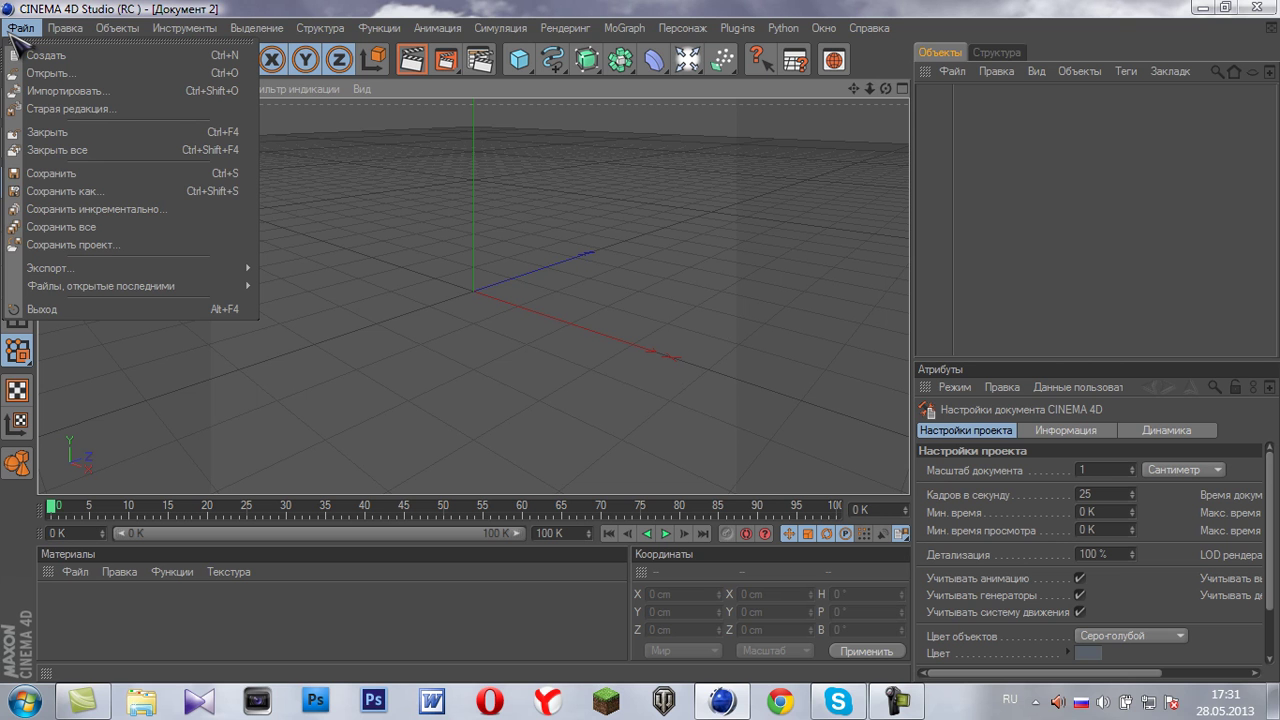
click(45, 74)
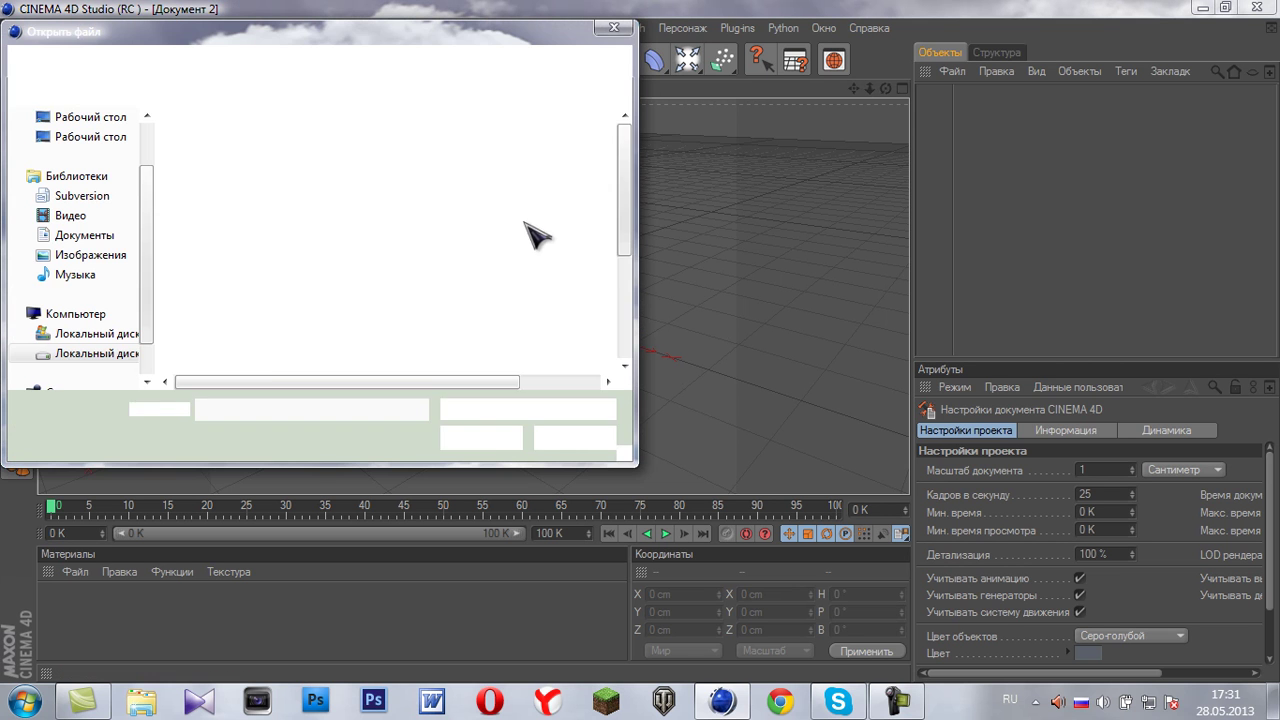
scroll(617, 212, down, 4)
double_click(345, 362)
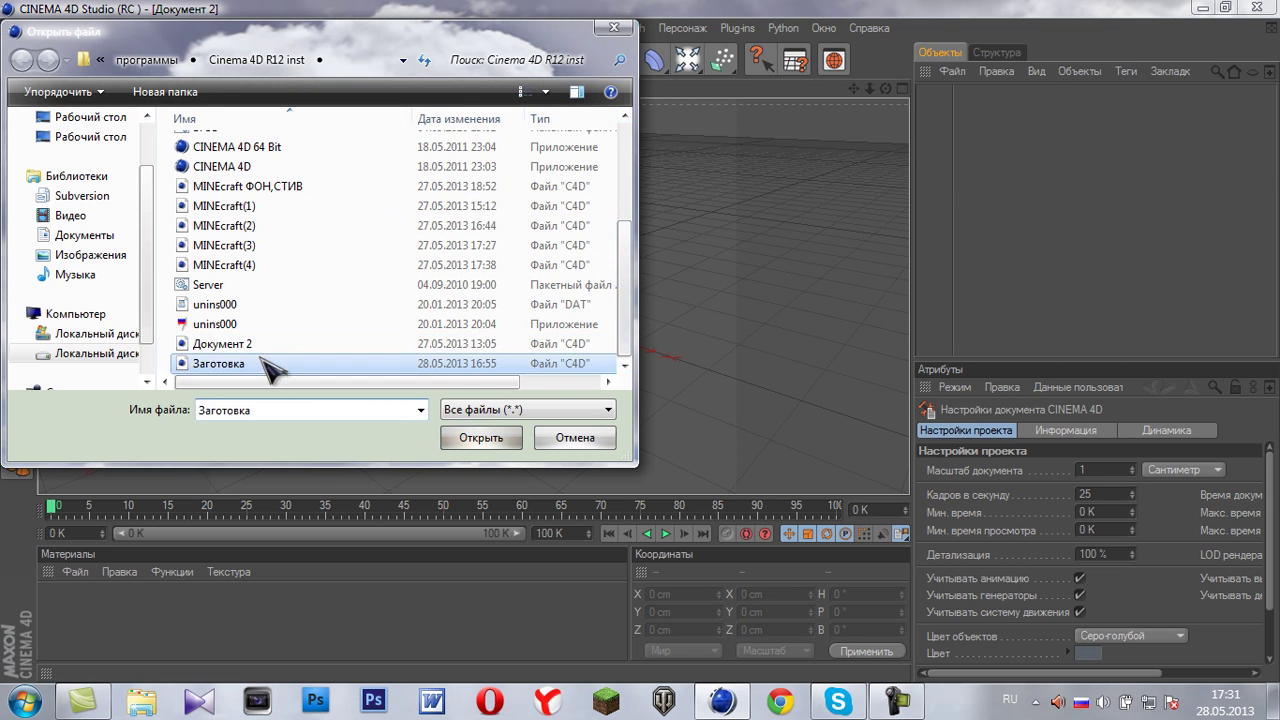
mouse_move(885, 89)
mouse_down()
mouse_move(651, 357)
mouse_move(620, 350)
mouse_move(677, 349)
mouse_move(651, 354)
mouse_up()
mouse_move(851, 92)
mouse_down()
mouse_move(623, 354)
mouse_move(651, 347)
mouse_move(649, 358)
mouse_move(694, 252)
mouse_move(634, 250)
mouse_up()
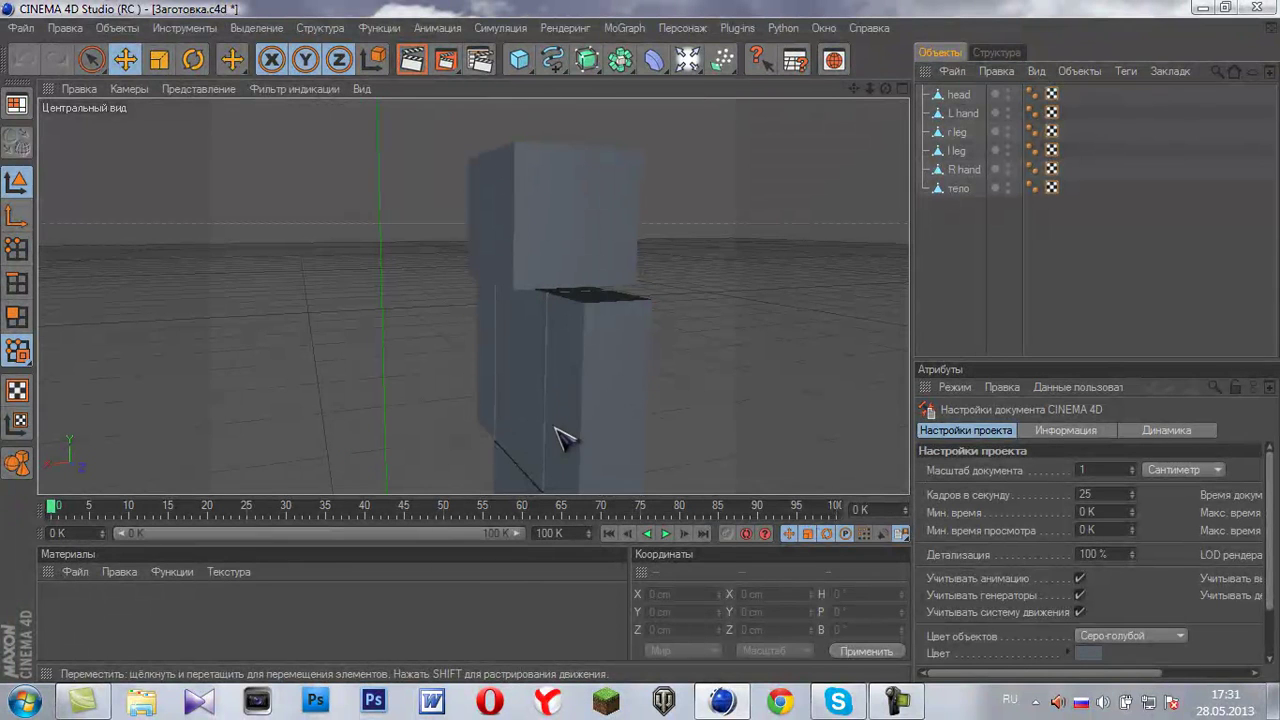
- Turn the figure to a front view and zoom in, then close the File menu unused
mouse_move(878, 88)
mouse_down()
mouse_move(640, 354)
mouse_move(891, 100)
mouse_move(654, 357)
mouse_move(657, 294)
mouse_up()
scroll(657, 294, down, 5)
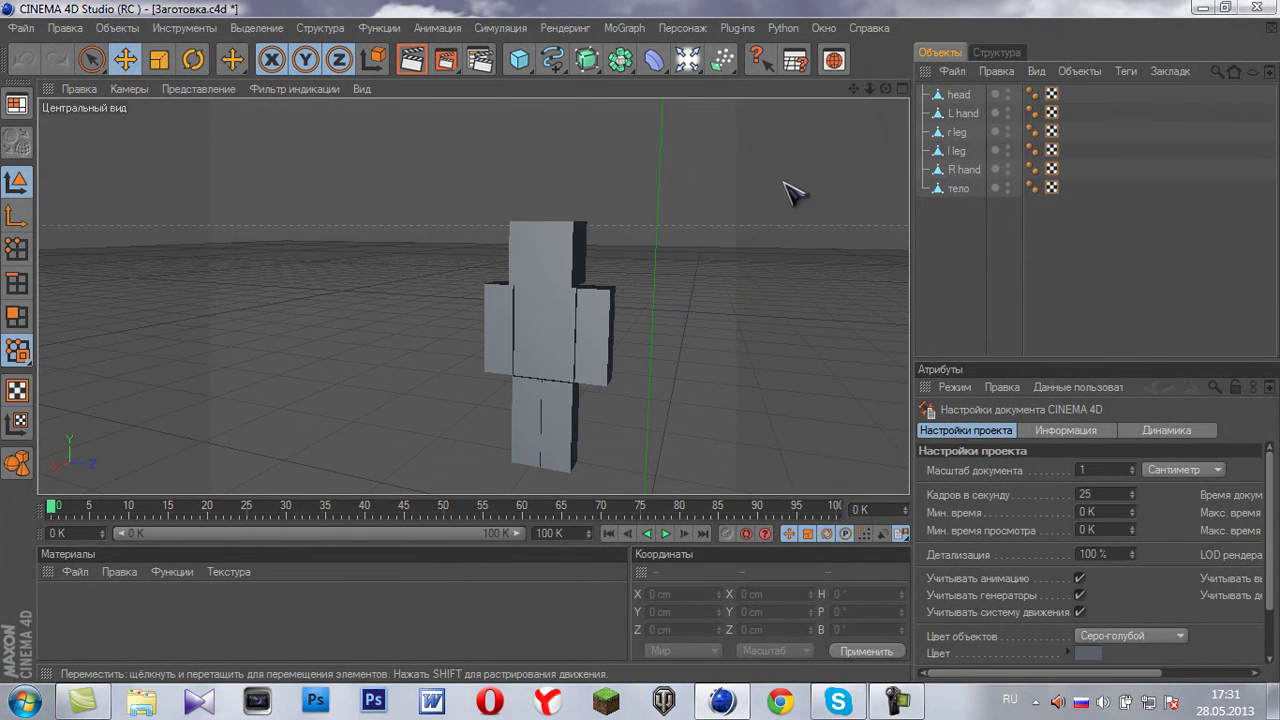
drag(884, 88, 651, 358)
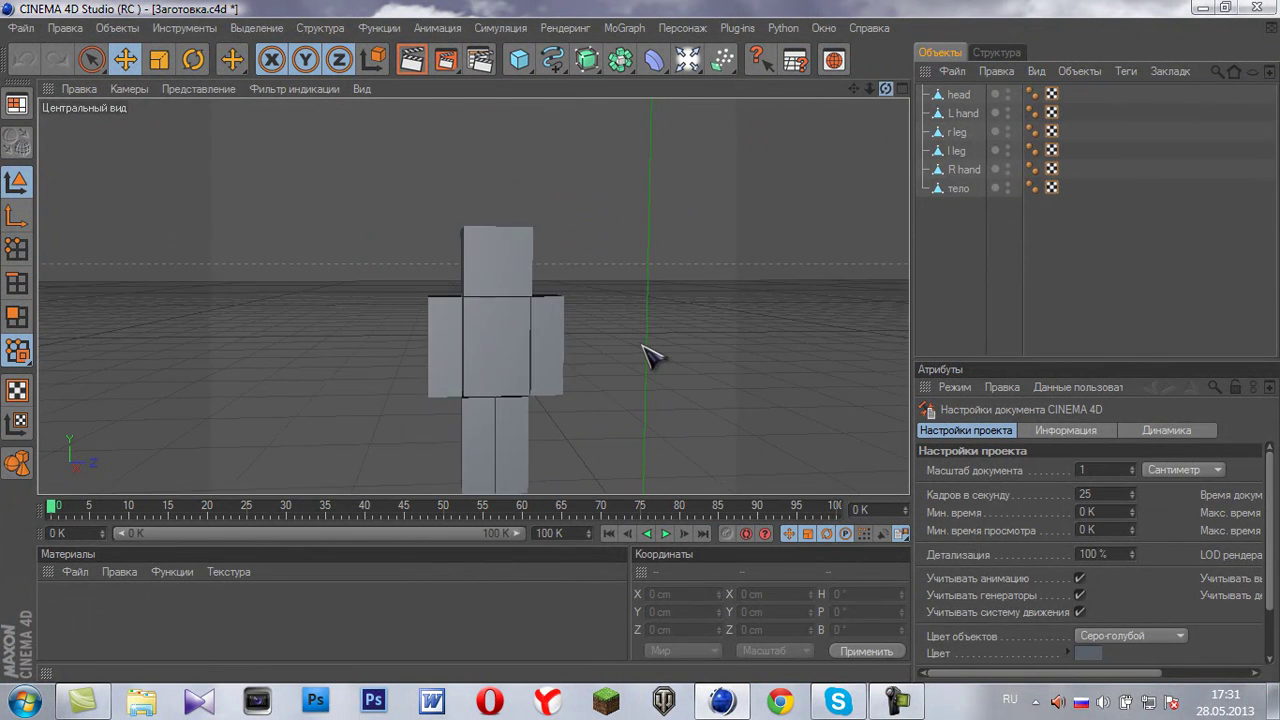
scroll(651, 355, up, 3)
scroll(605, 240, down, 2)
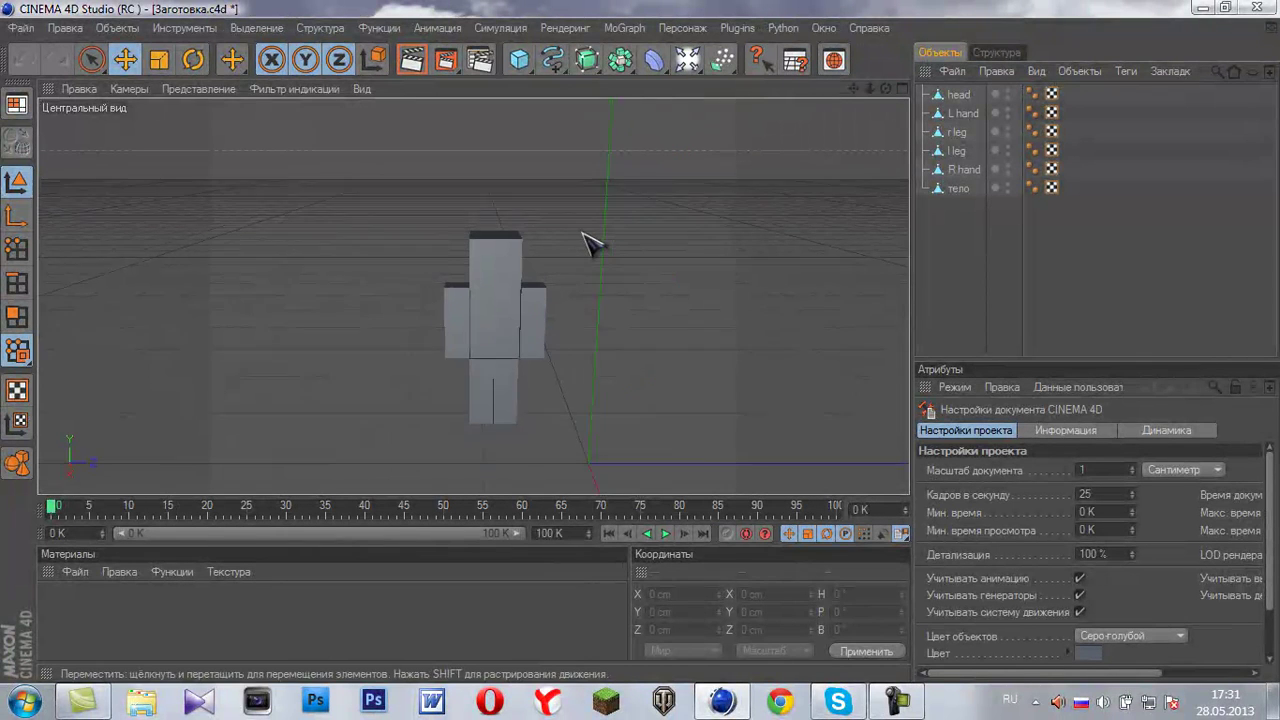
click(22, 28)
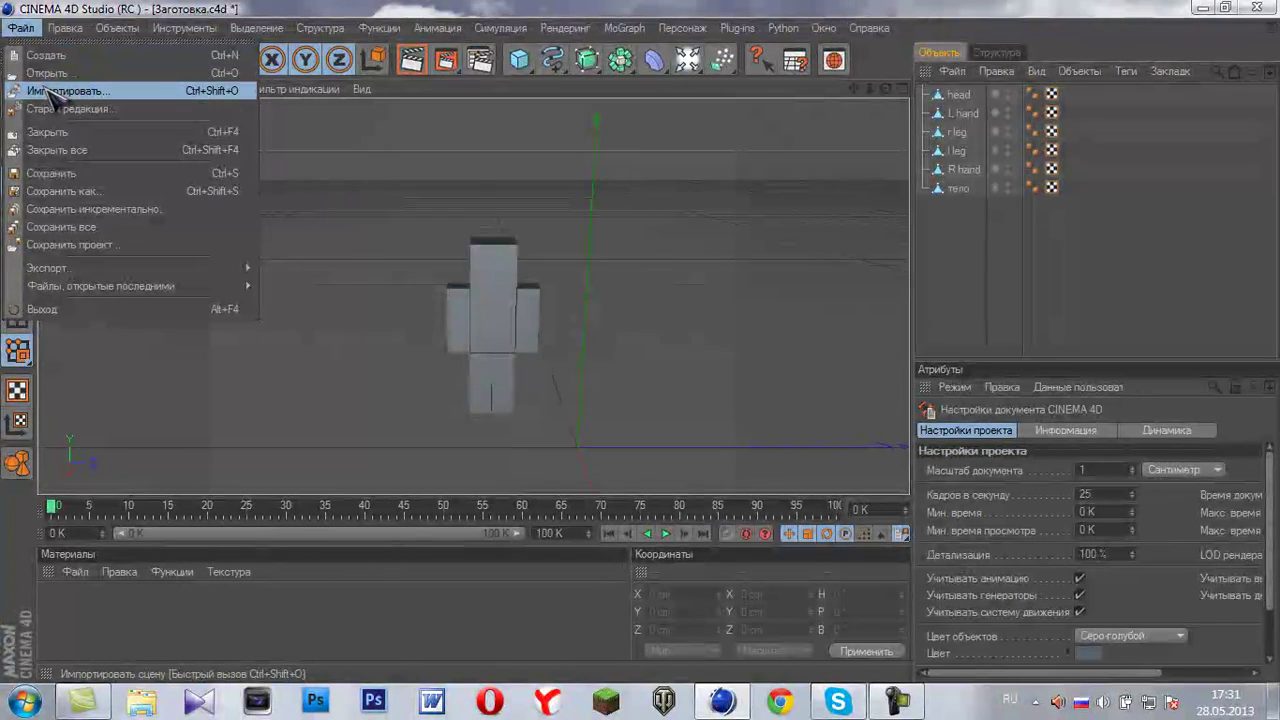
click(1150, 14)
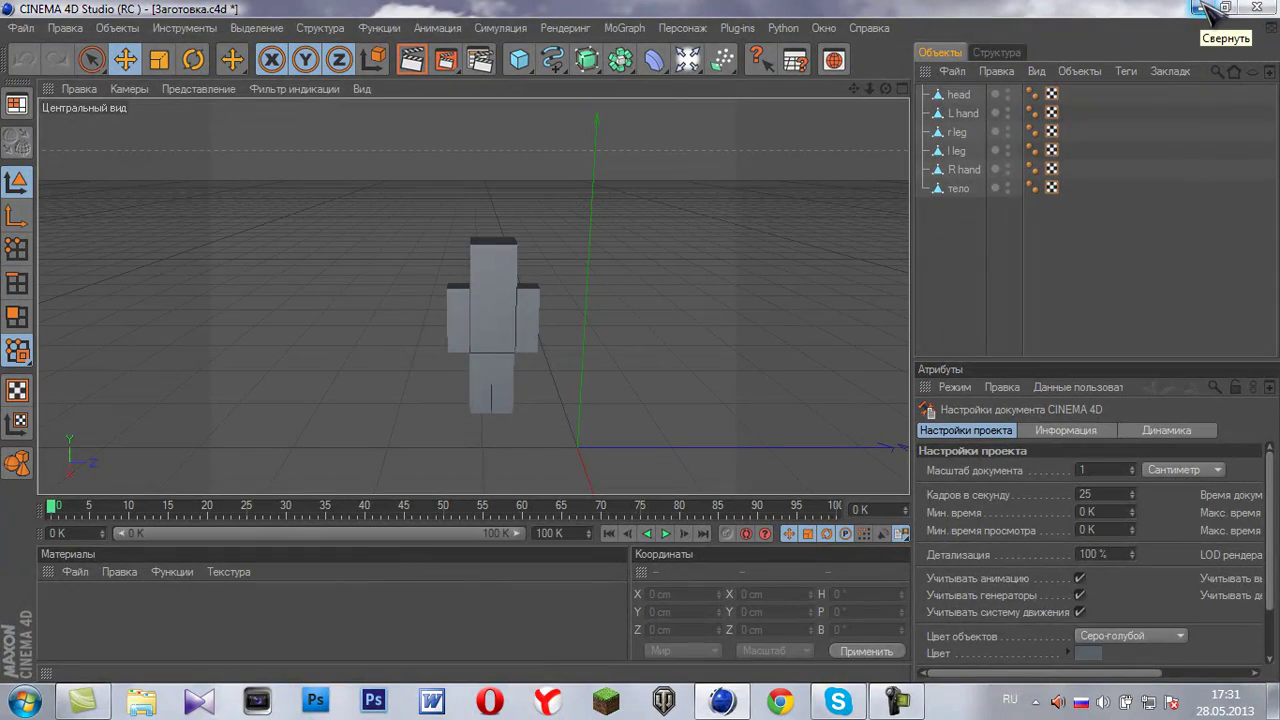
- Minimize Cinema 4D, browse to .minecraft\bin and open minecraft.jar with WinRAR archiver
click(1200, 8)
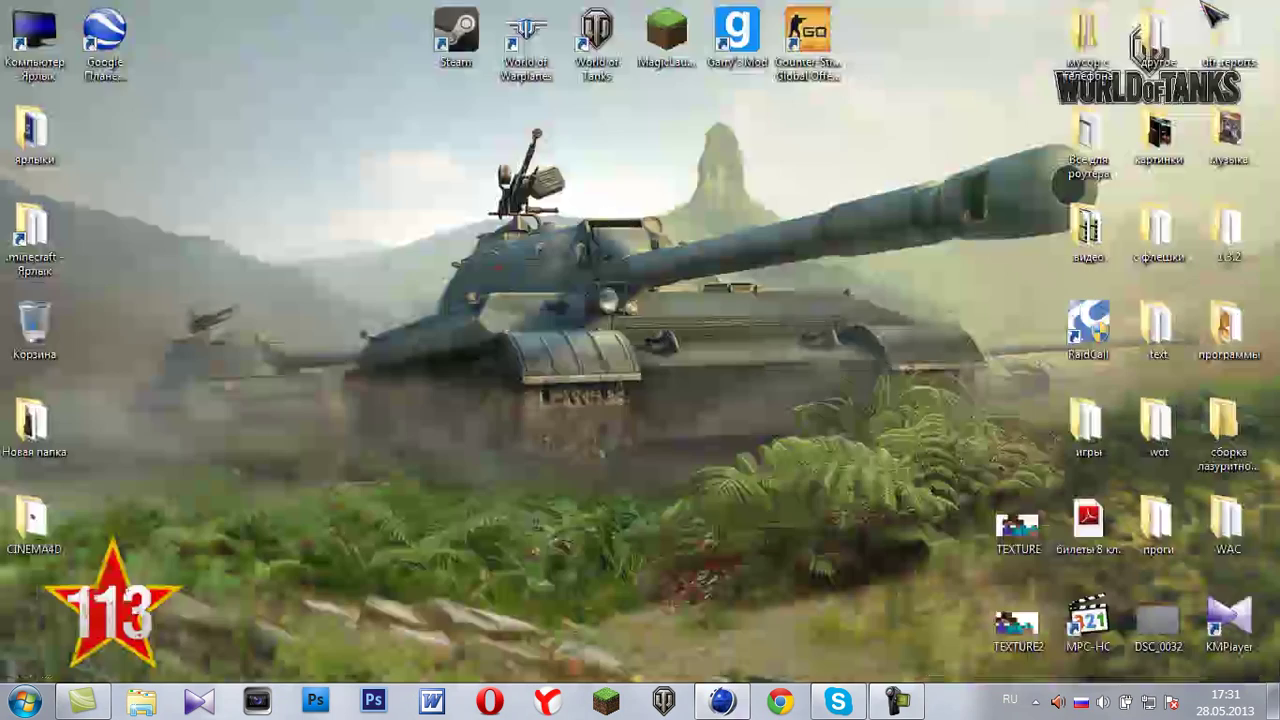
double_click(42, 268)
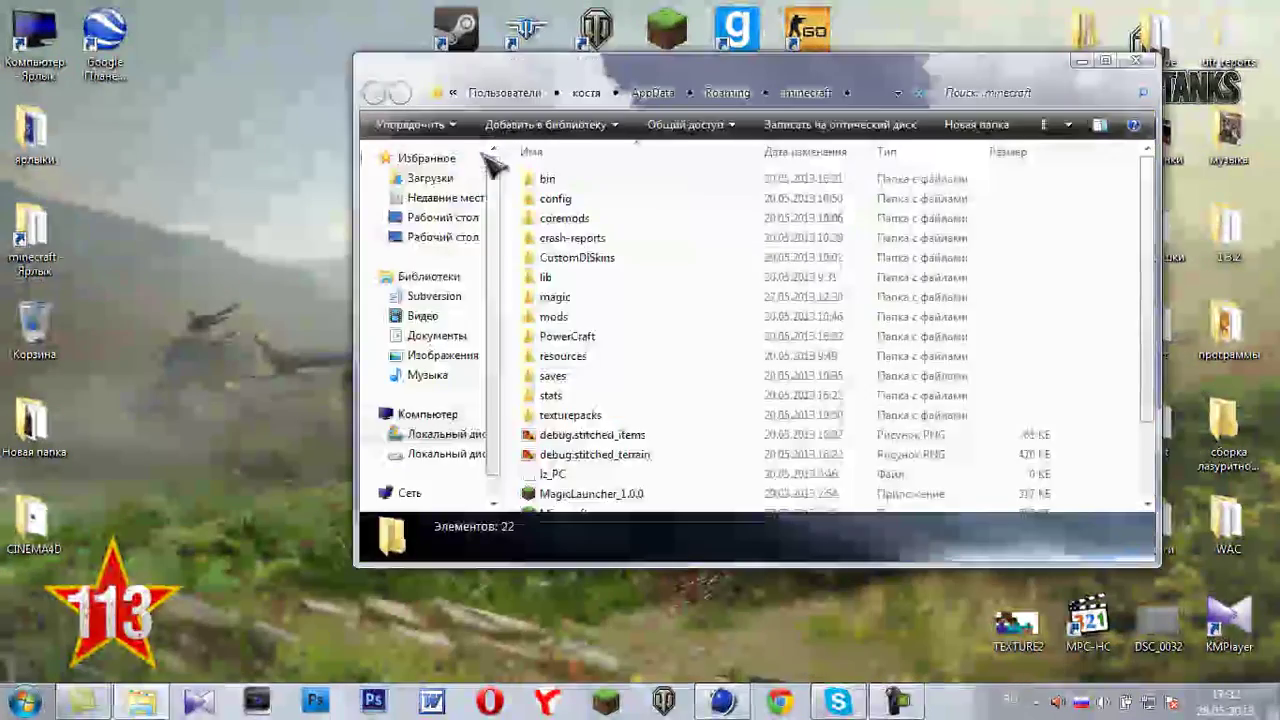
drag(700, 78, 652, 66)
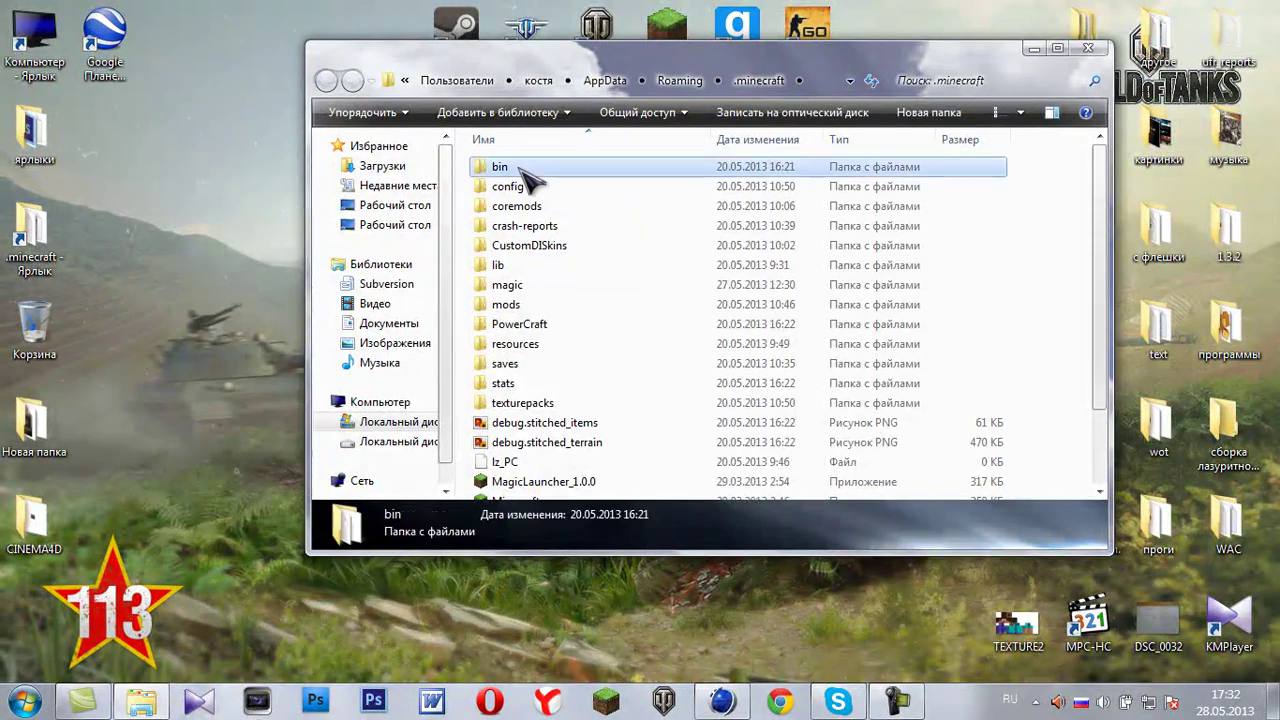
double_click(522, 172)
click(530, 268)
right_click(534, 266)
mouse_move(615, 307)
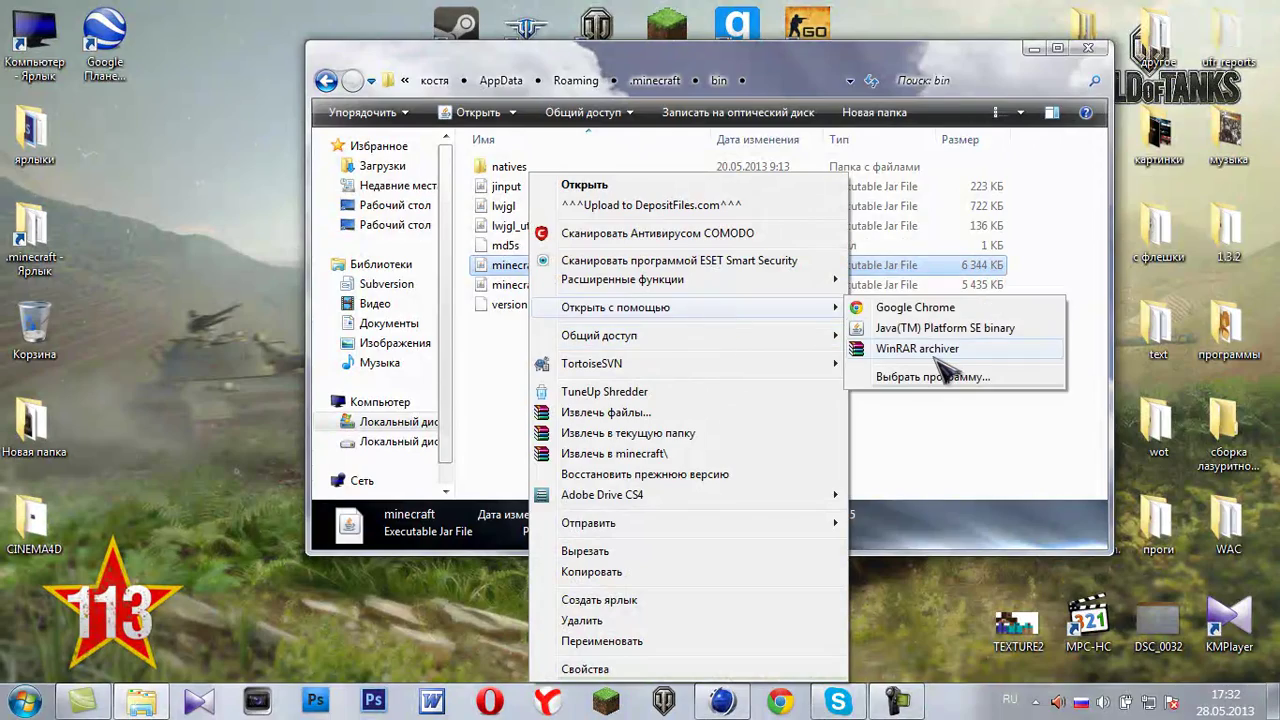
click(932, 348)
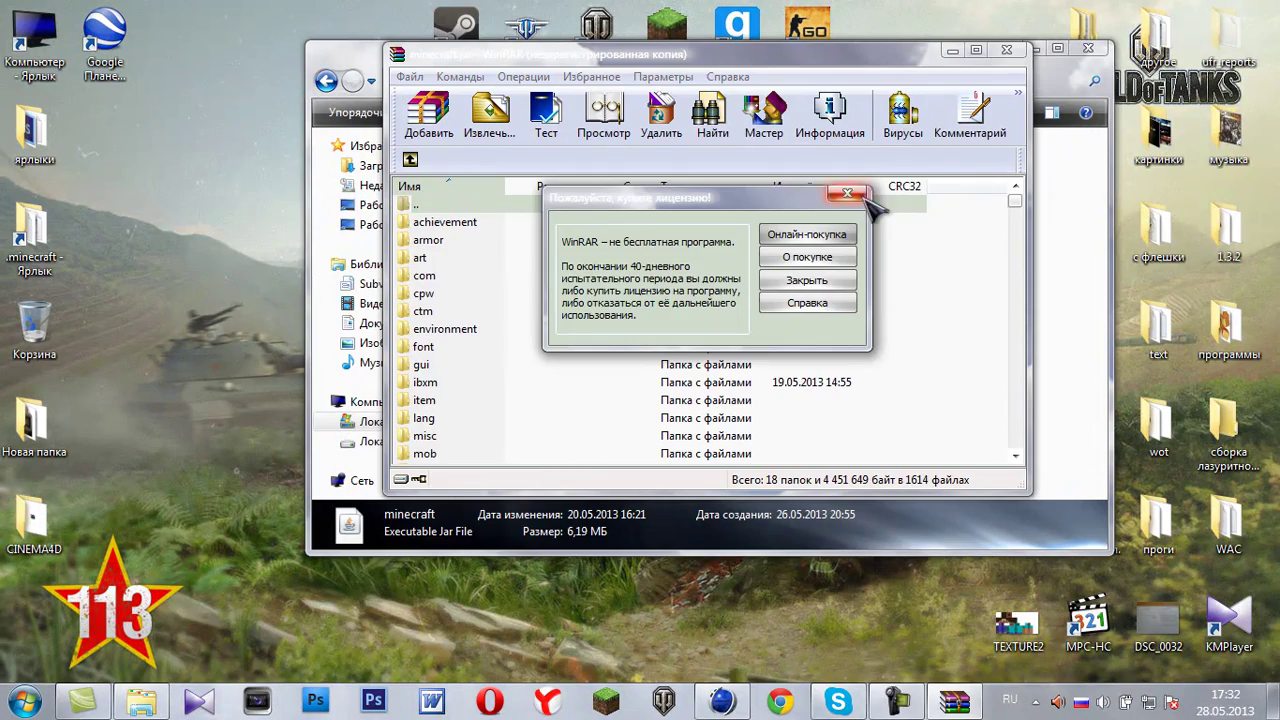
- Dismiss the WinRAR licence reminder, open the mob folder and preview char.png
click(847, 192)
scroll(457, 280, down, 2)
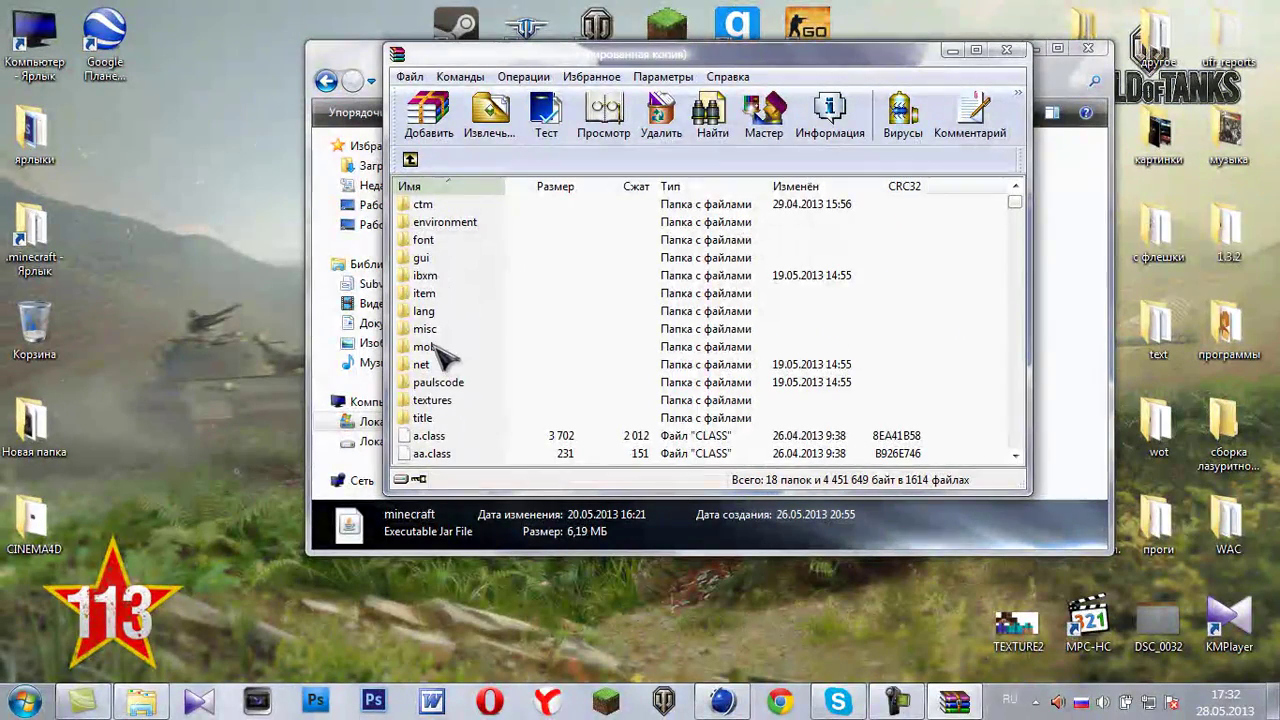
double_click(433, 345)
scroll(462, 325, down, 1)
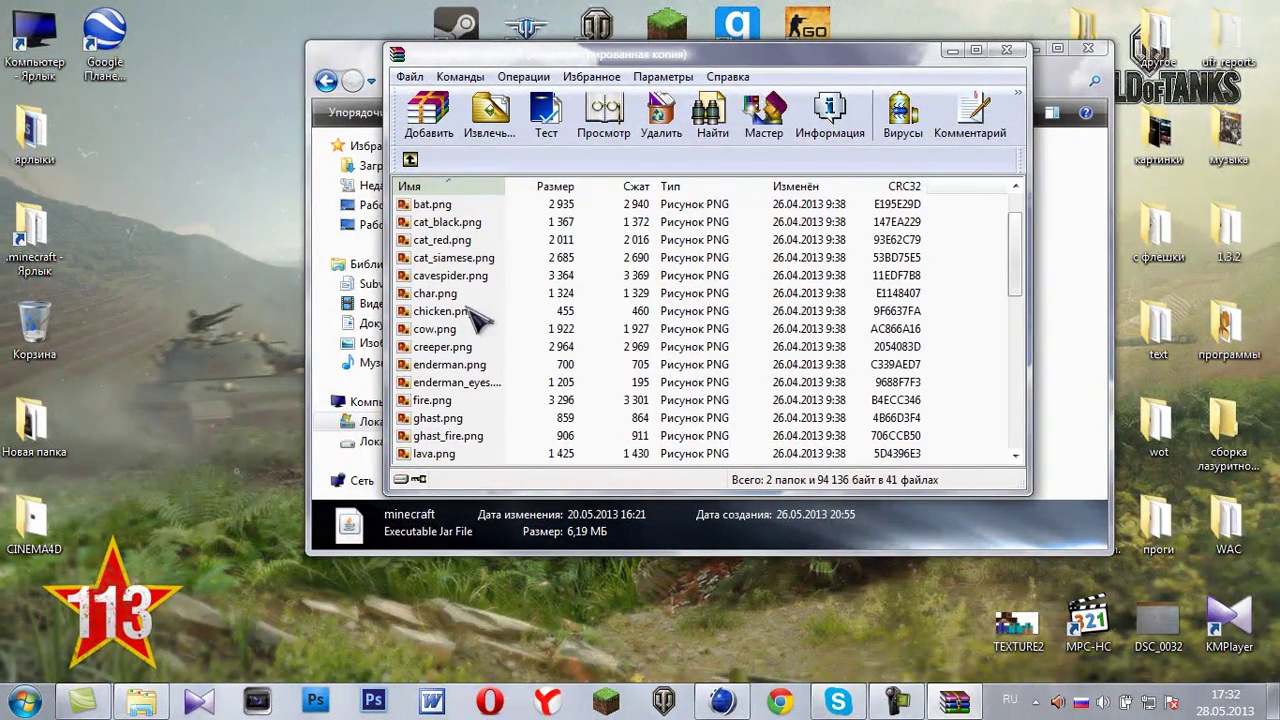
click(437, 294)
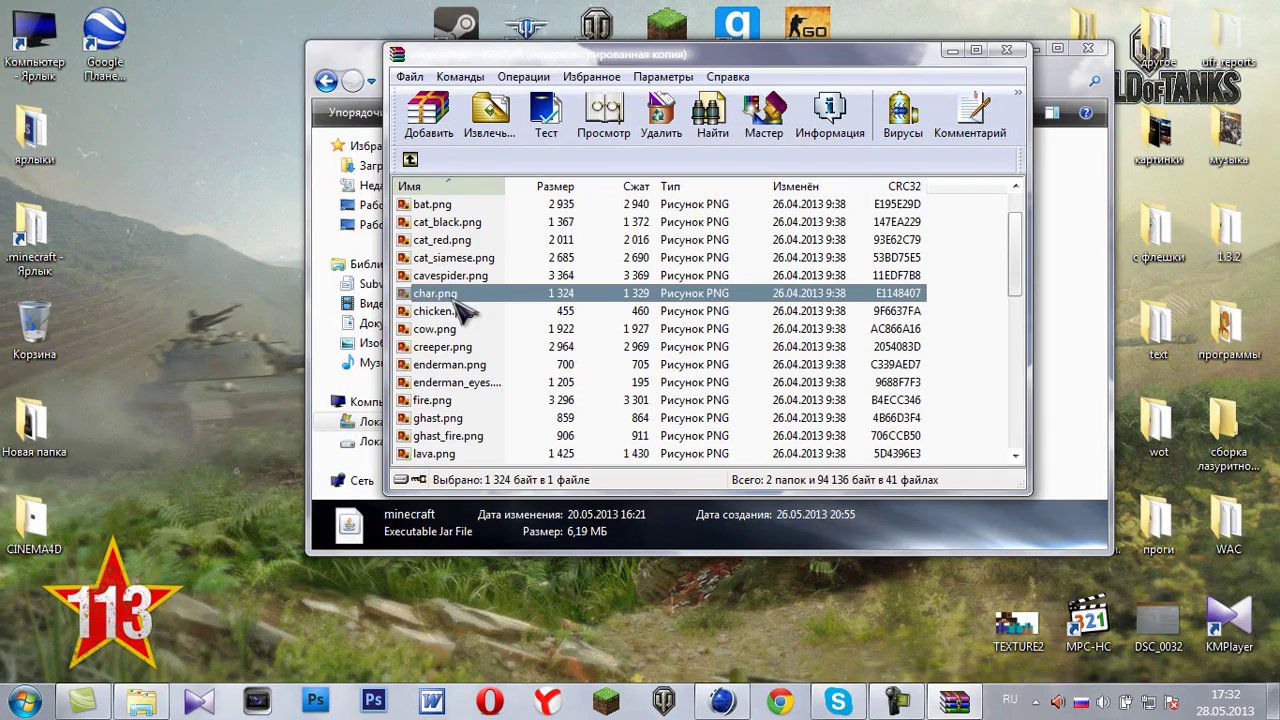
double_click(446, 299)
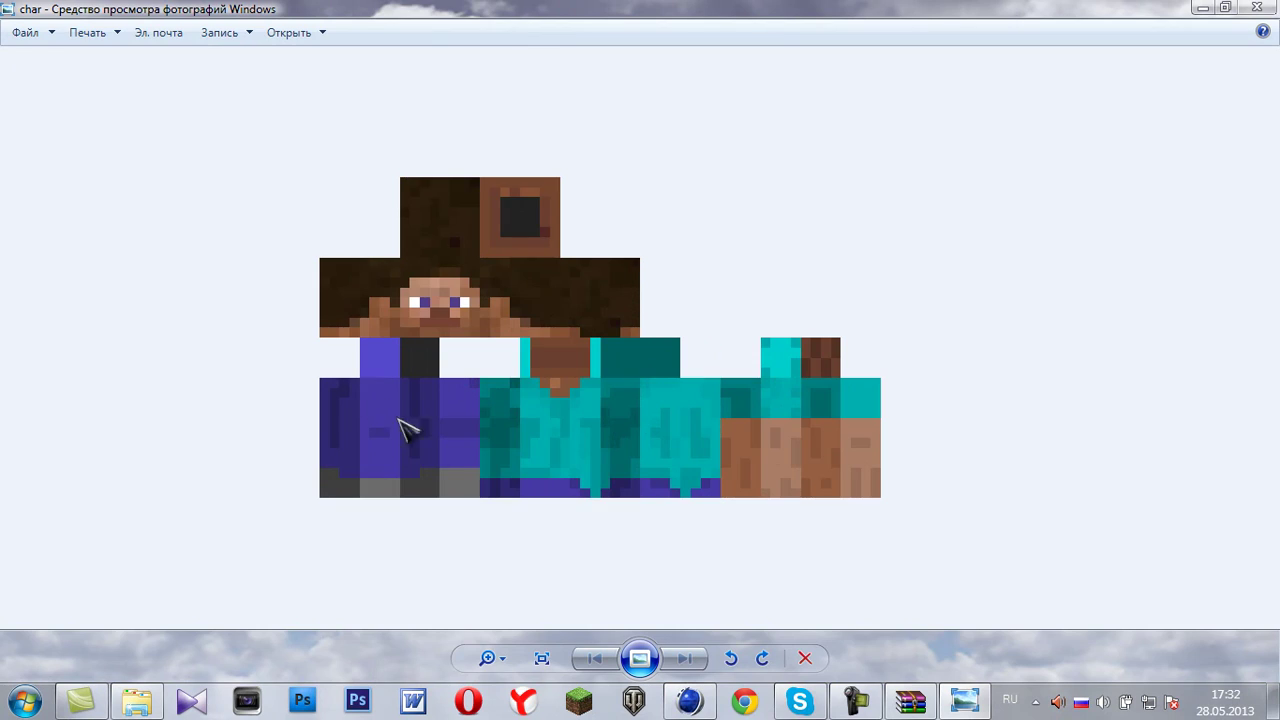
click(1256, 7)
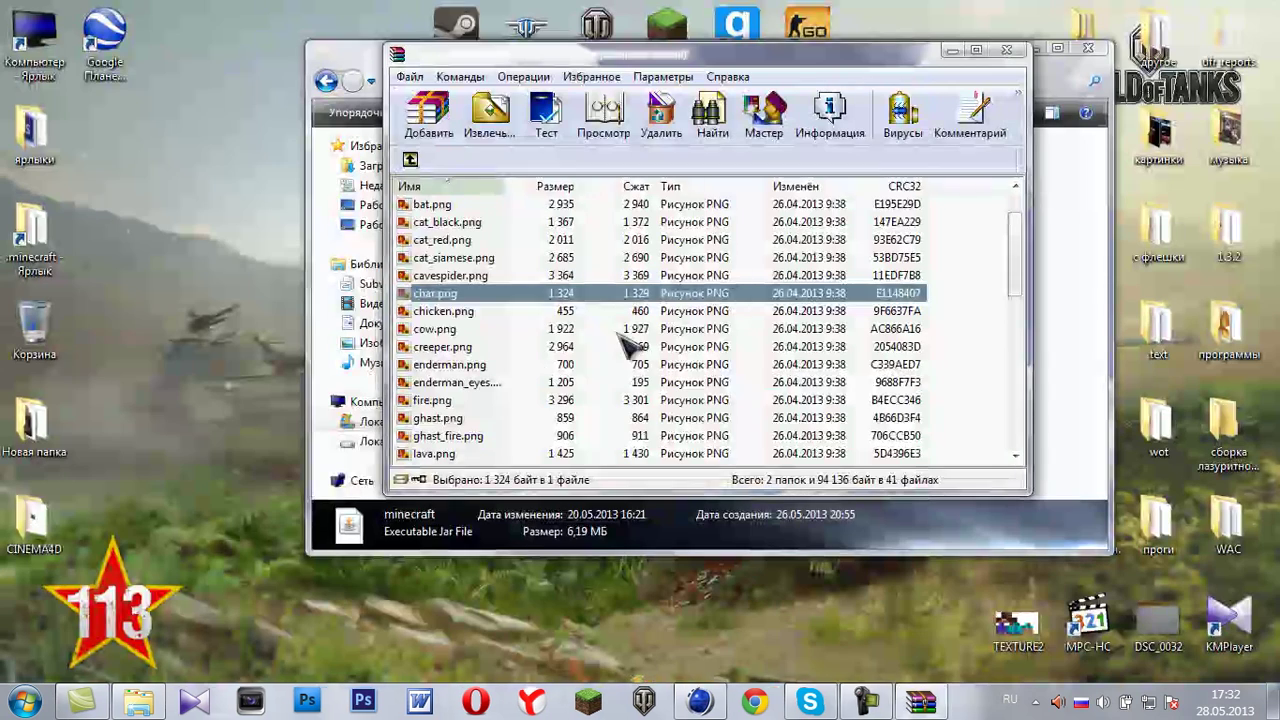
- Put char.png on the desktop and close the WinRAR and bin folder windows
click(114, 298)
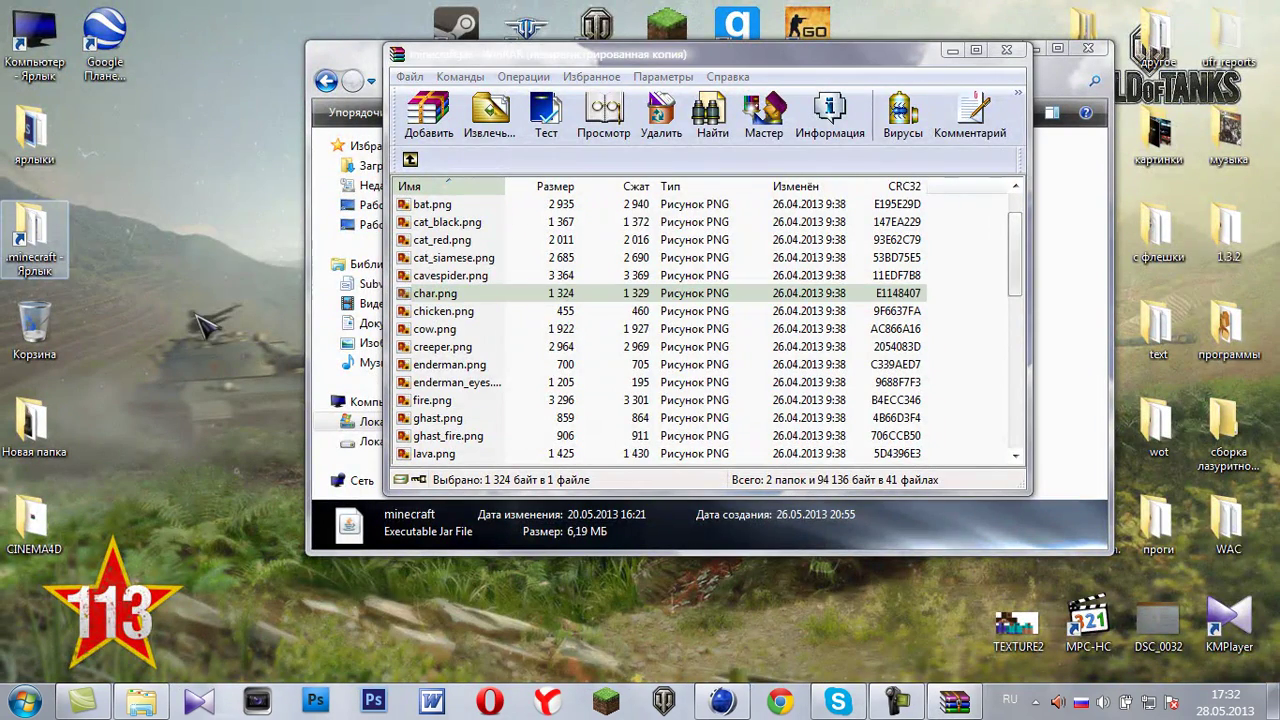
click(1006, 49)
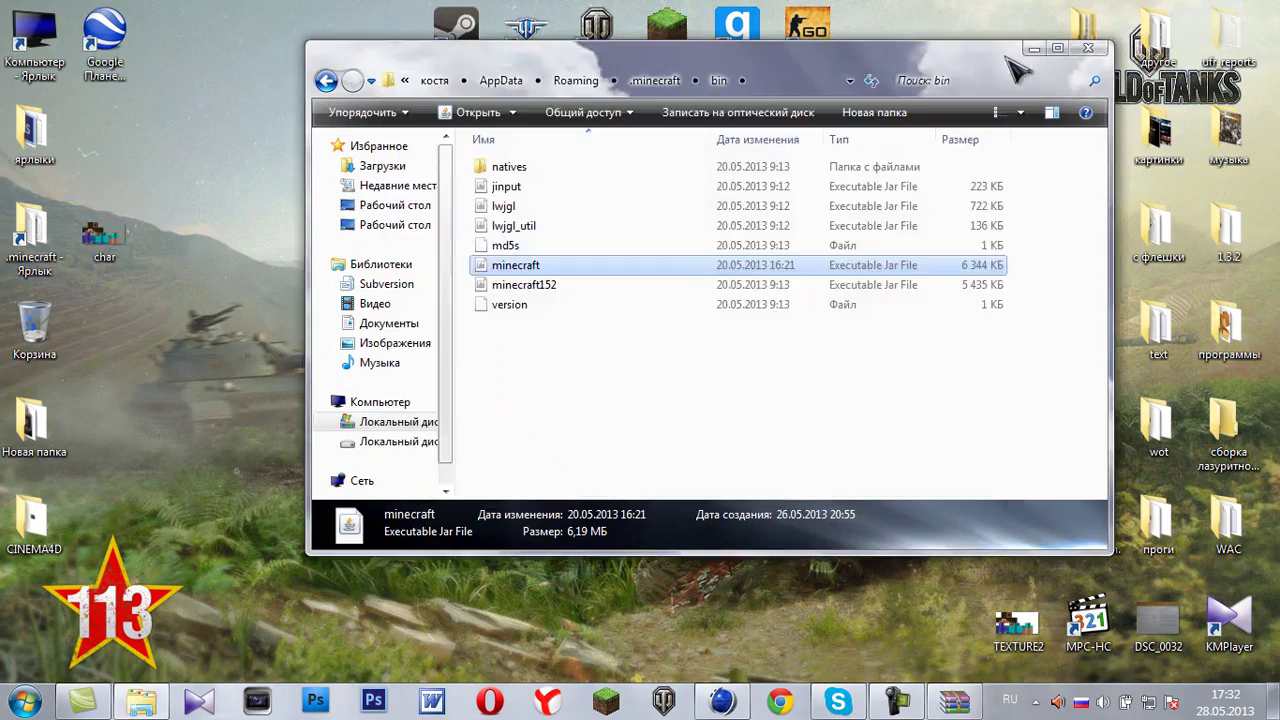
click(1088, 48)
drag(104, 238, 249, 94)
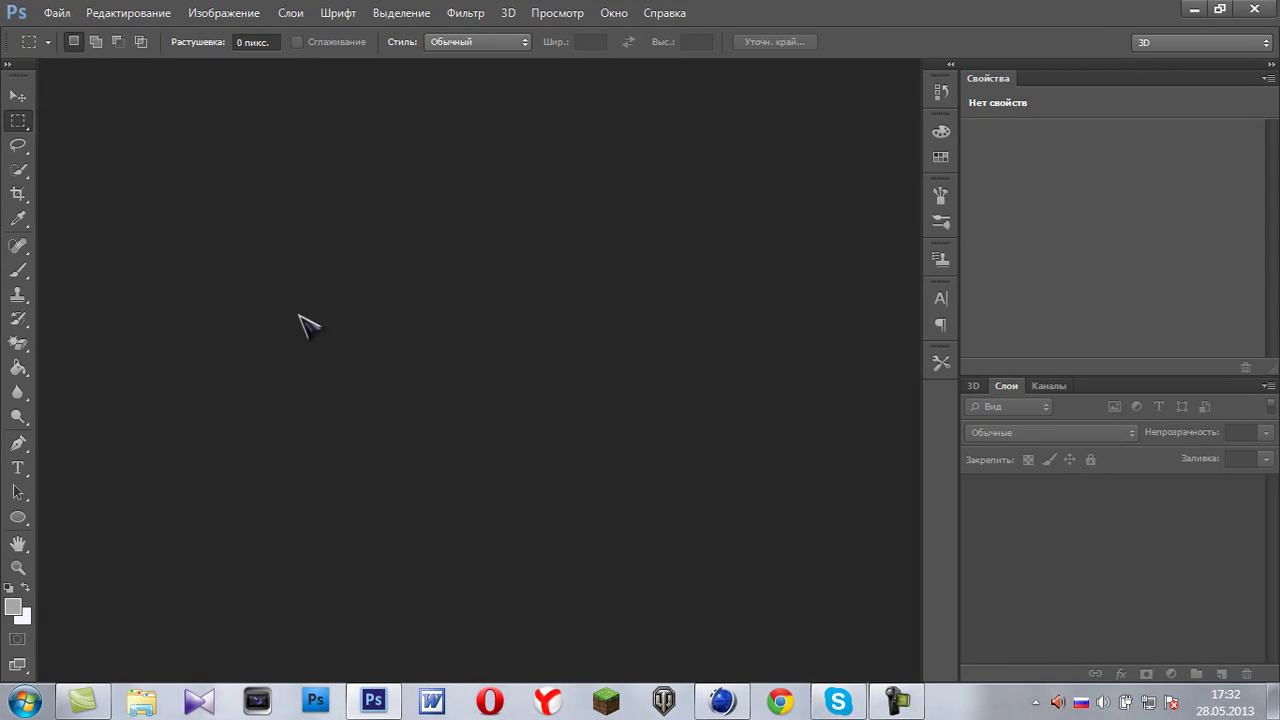
- Open char.png from the desktop in Photoshop and zoom the canvas in and out
click(55, 13)
click(70, 46)
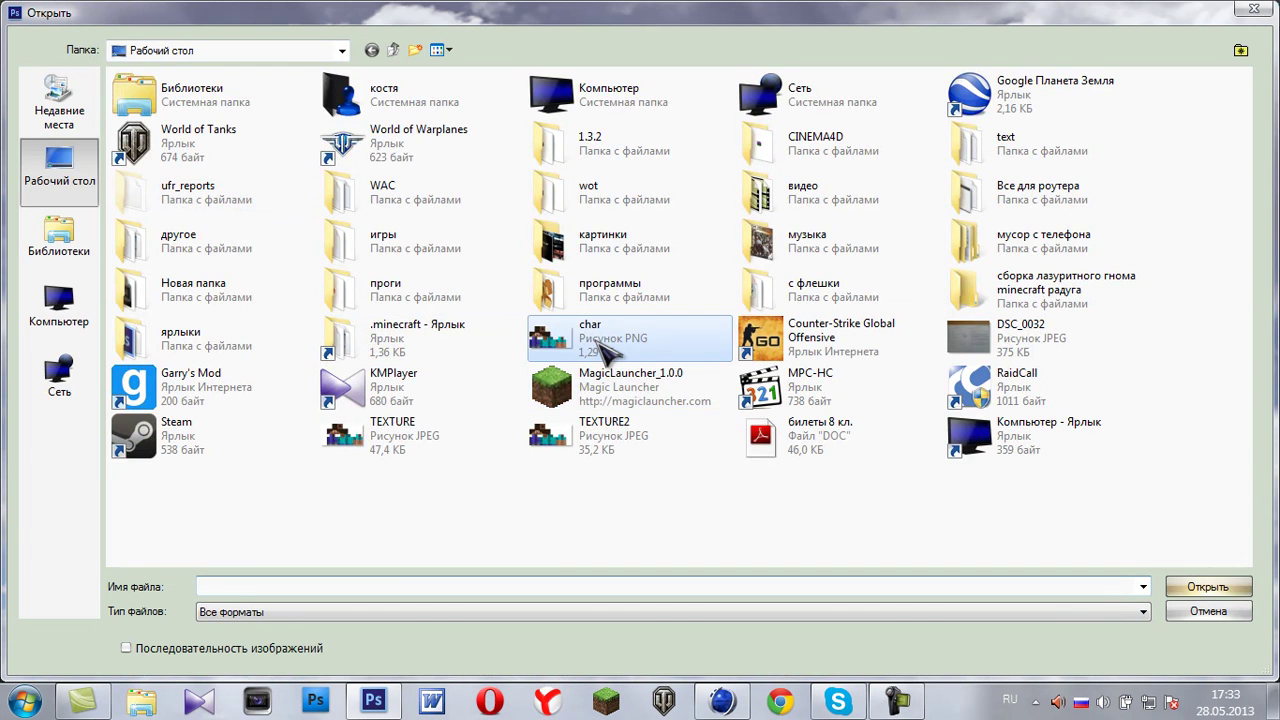
double_click(605, 350)
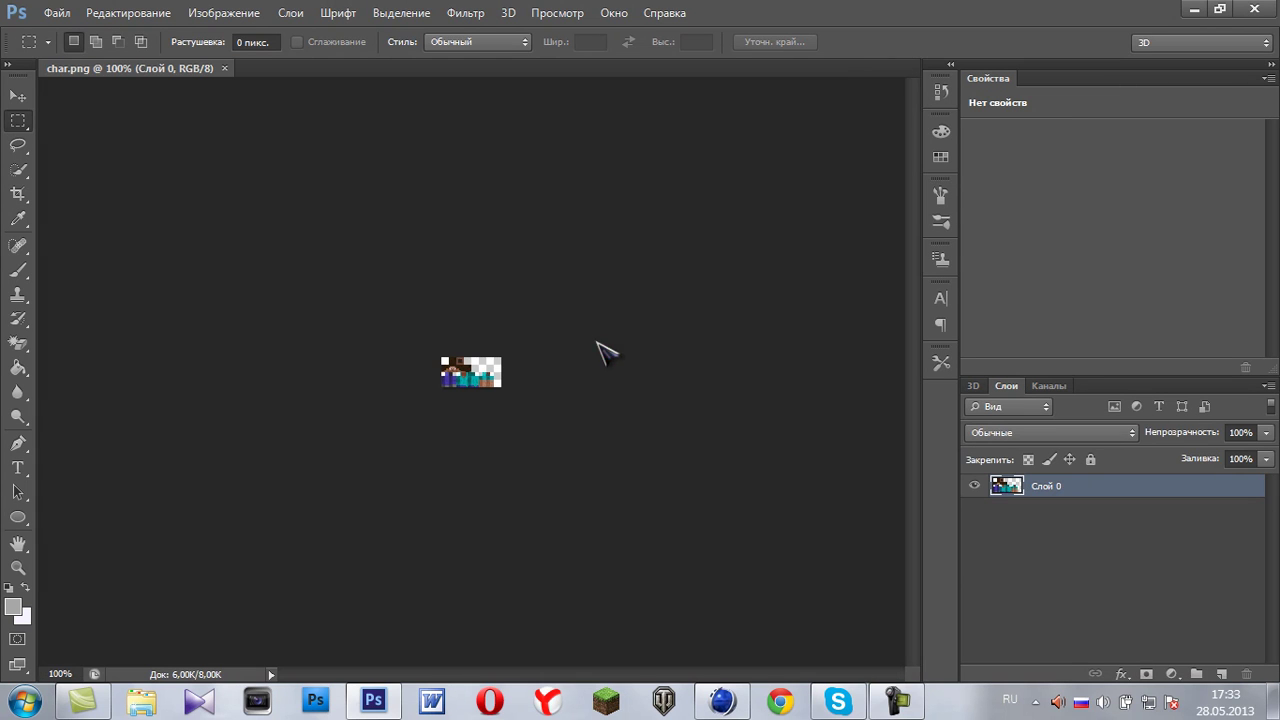
alt+scroll(508, 408, up, 2)
alt+scroll(506, 404, up, 2)
alt+scroll(504, 400, up, 3)
alt+scroll(503, 398, up, 2)
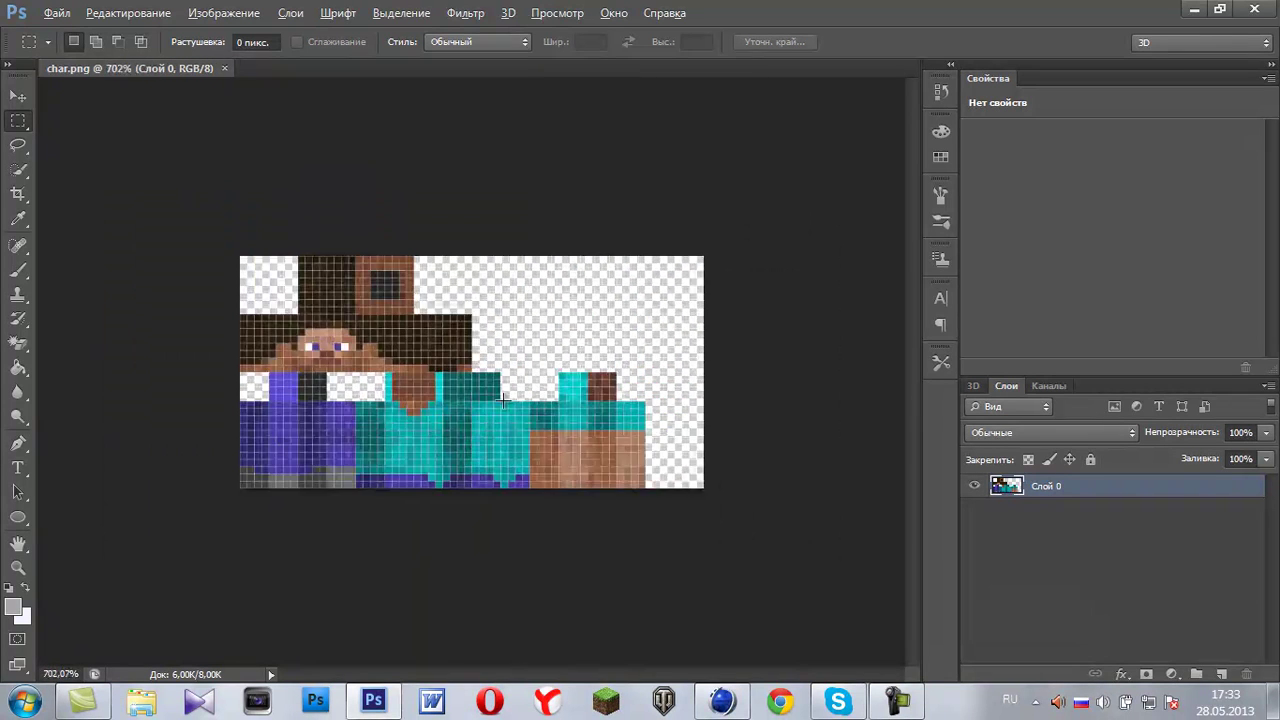
alt+scroll(503, 398, down, 2)
alt+scroll(504, 398, down, 3)
alt+scroll(506, 398, up, 3)
alt+scroll(508, 397, down, 1)
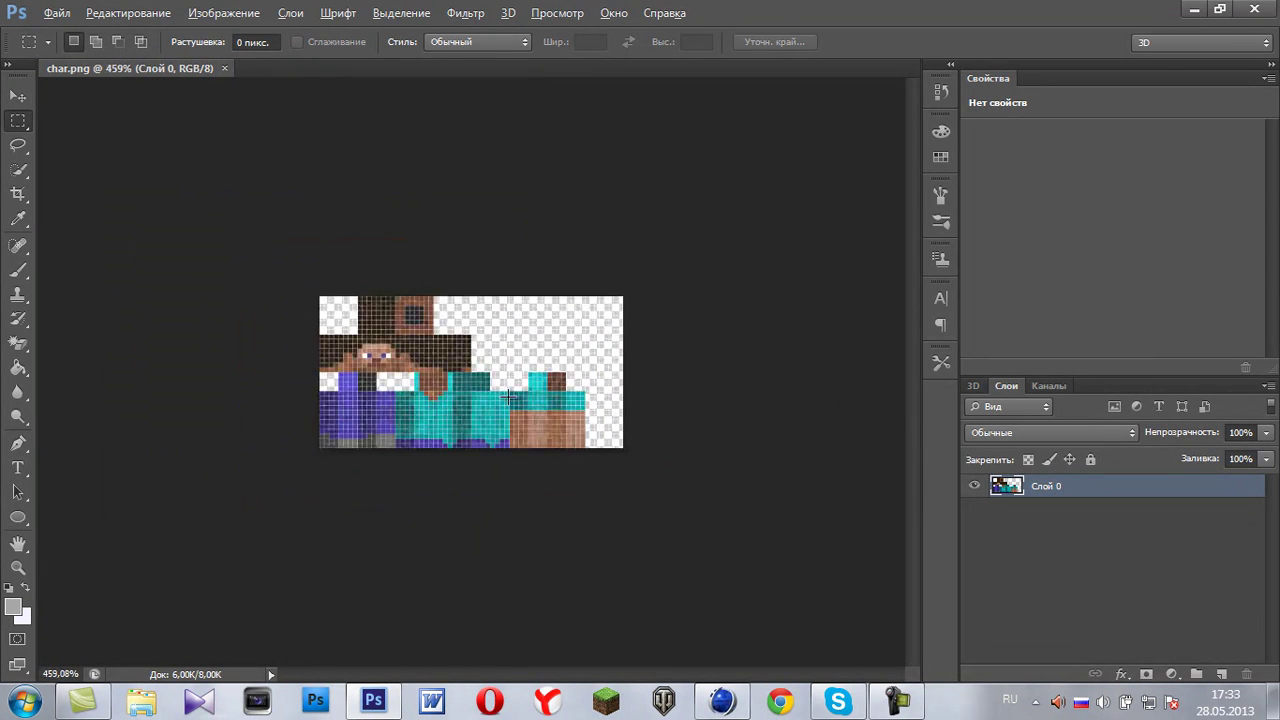
alt+scroll(508, 397, down, 2)
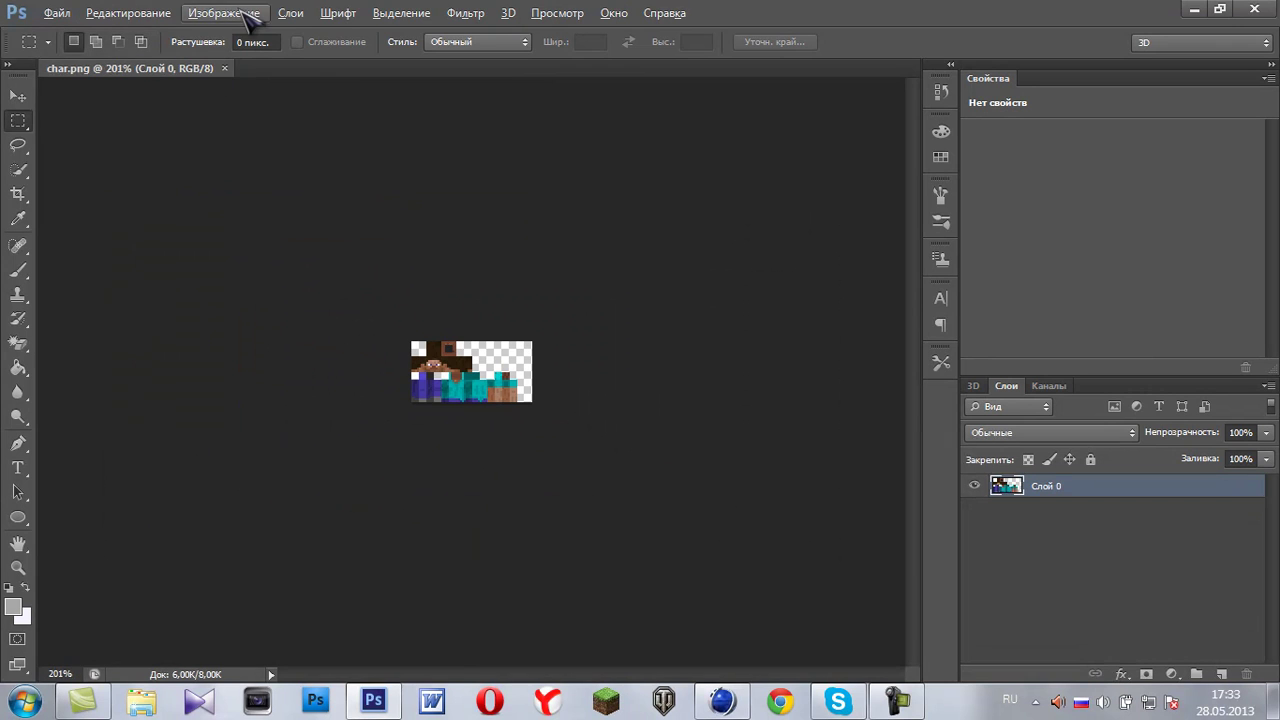
- Resize the skin to 384 × 192 px using Nearest Neighbor resampling, then start Save As
click(250, 14)
click(275, 148)
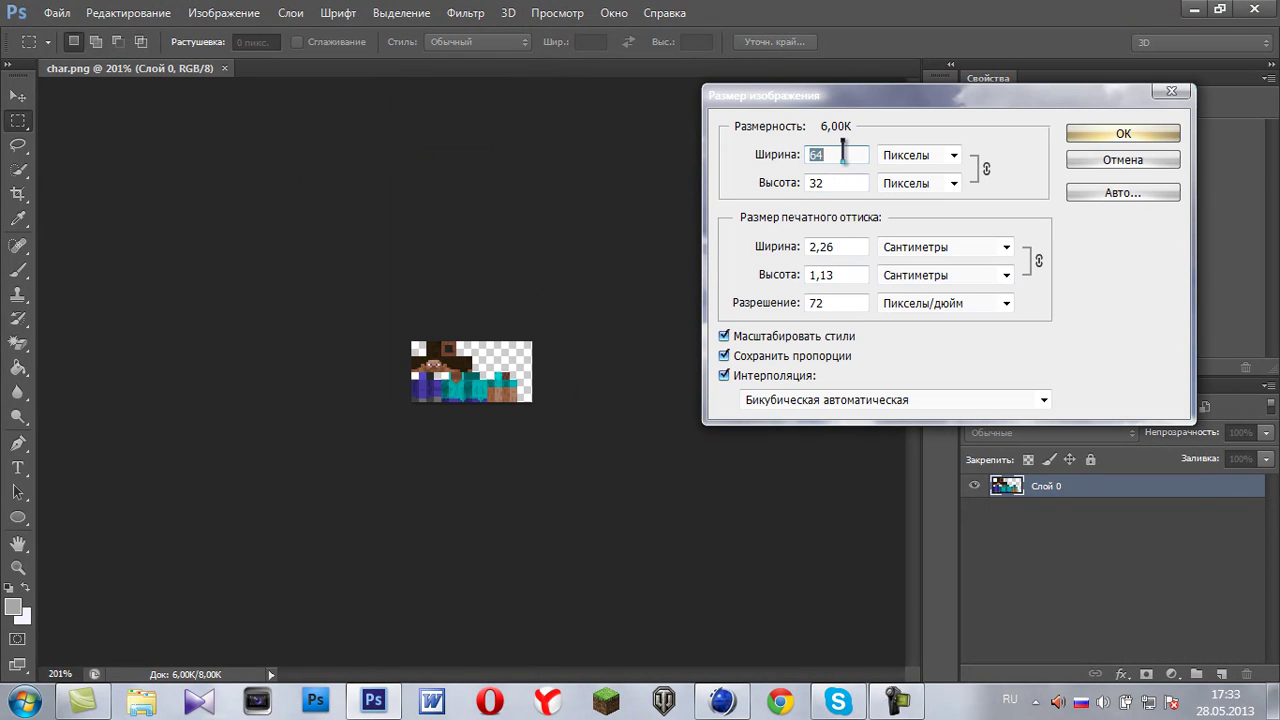
key(Tab)
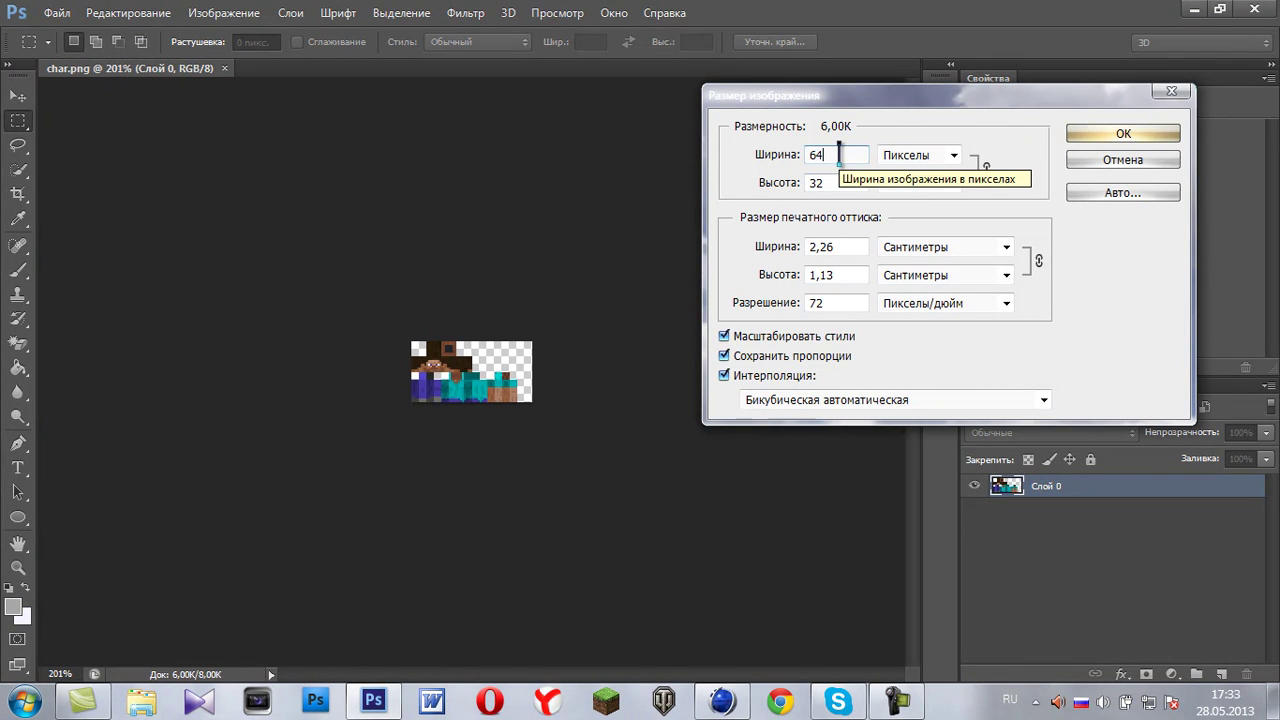
double_click(839, 155)
text(384)
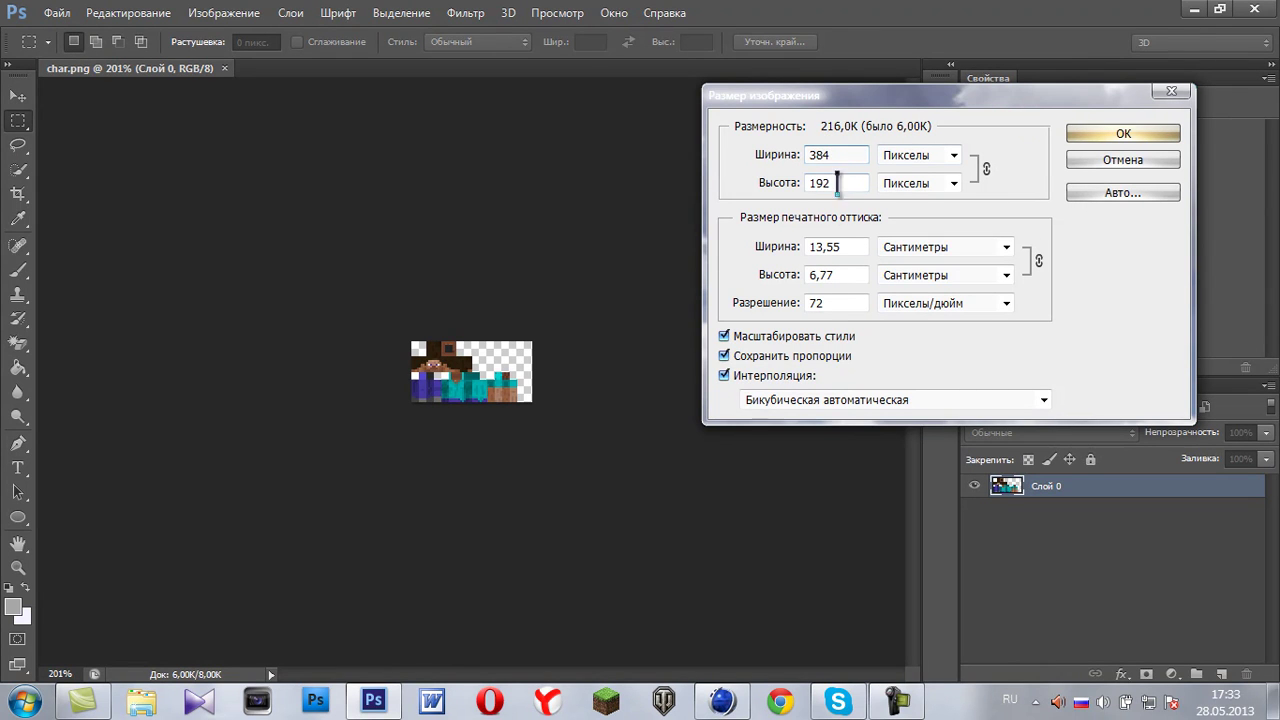
key(Tab)
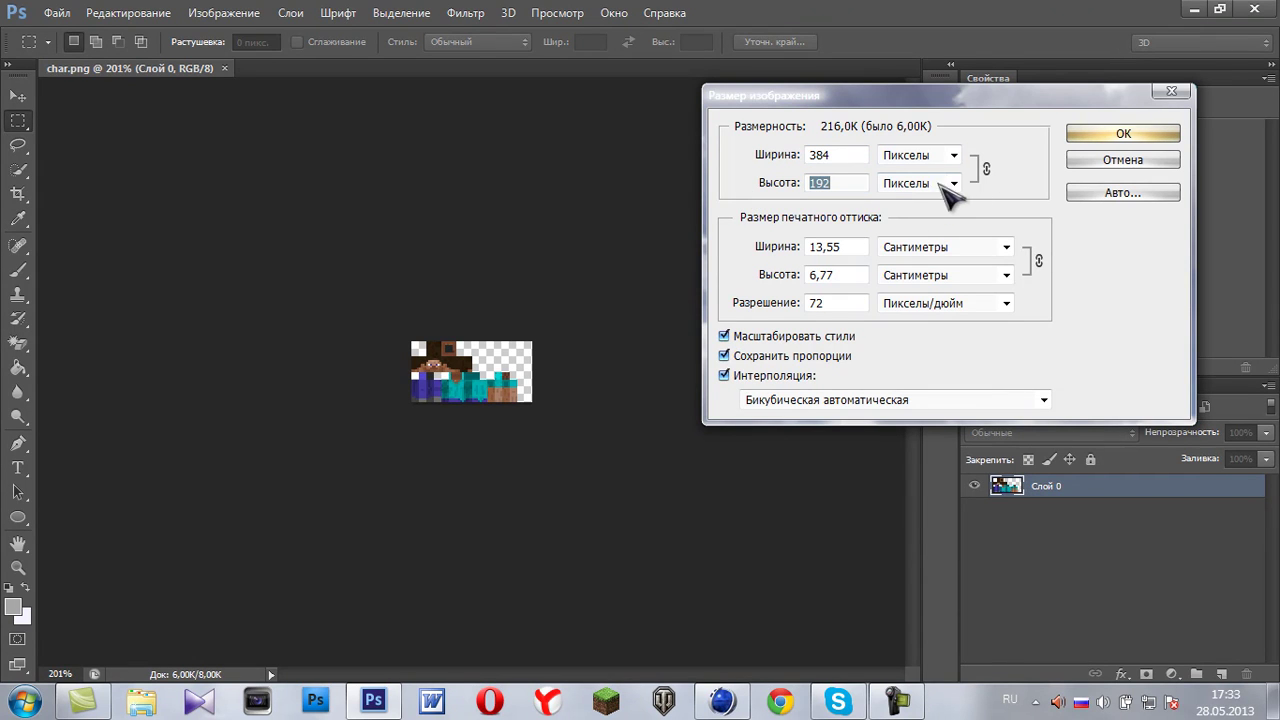
click(1021, 403)
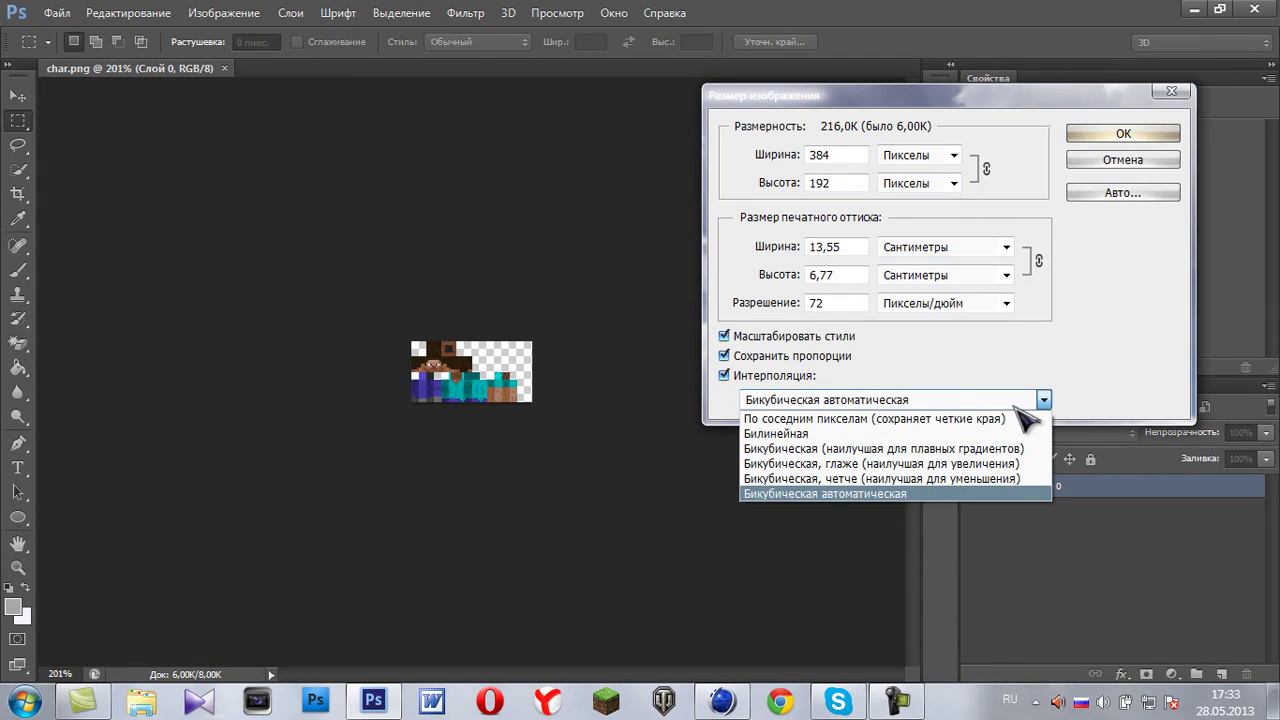
click(855, 419)
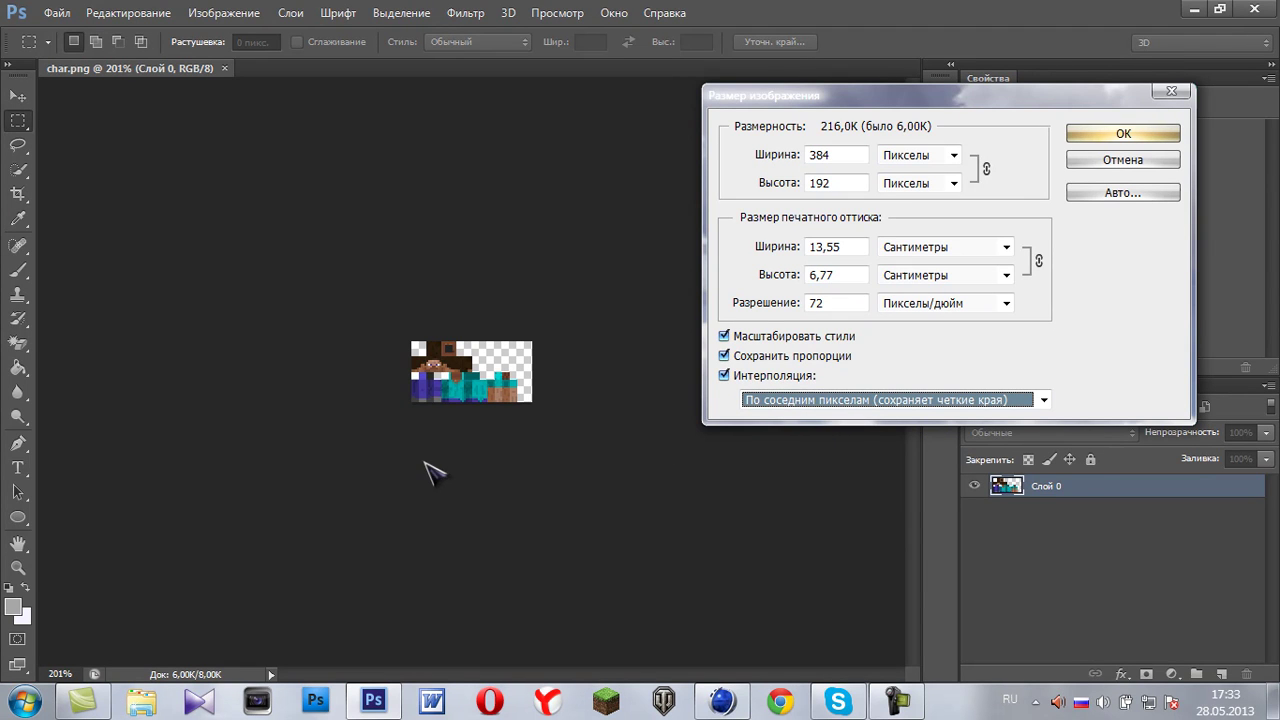
click(1095, 137)
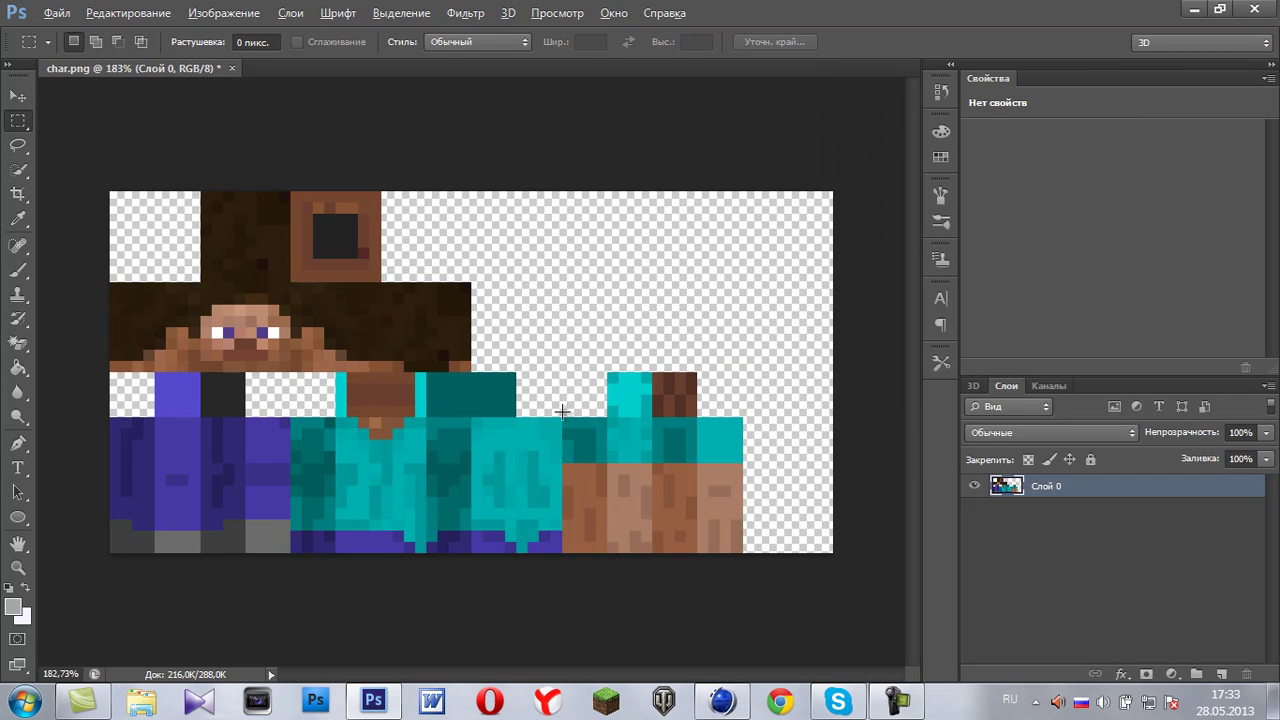
alt+scroll(562, 411, down, 2)
alt+scroll(142, 202, up, 3)
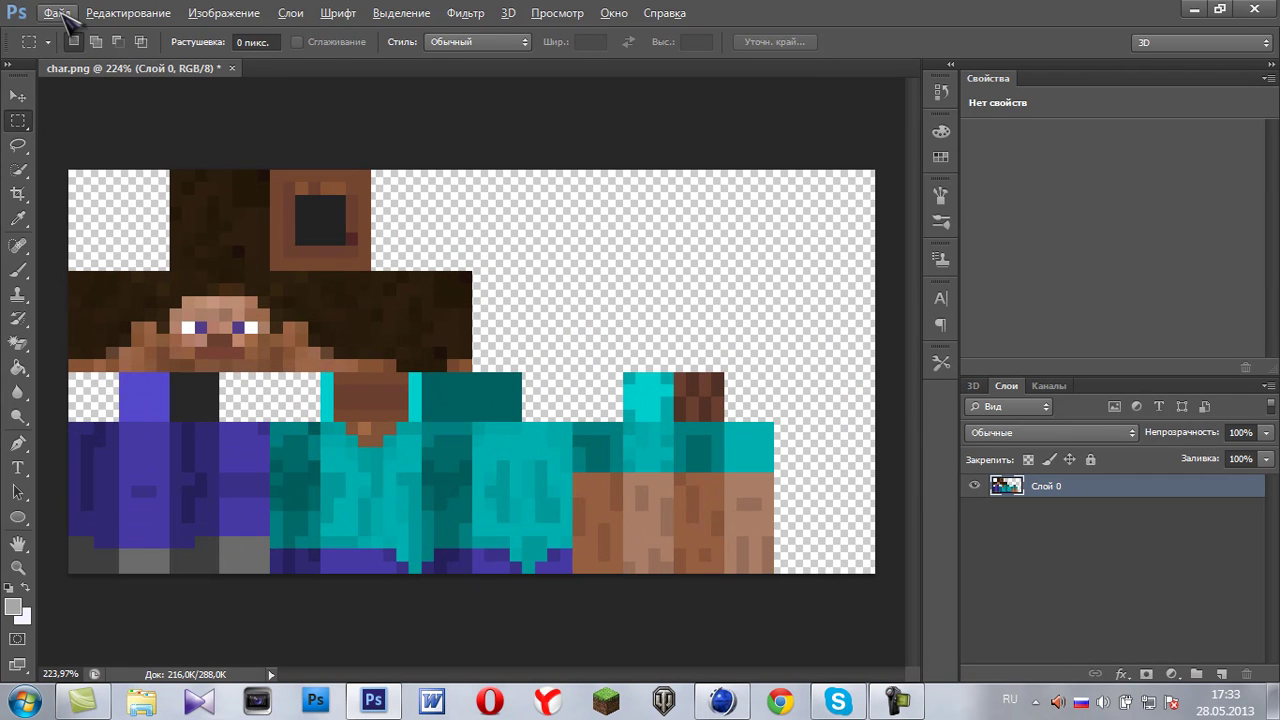
click(57, 13)
click(272, 240)
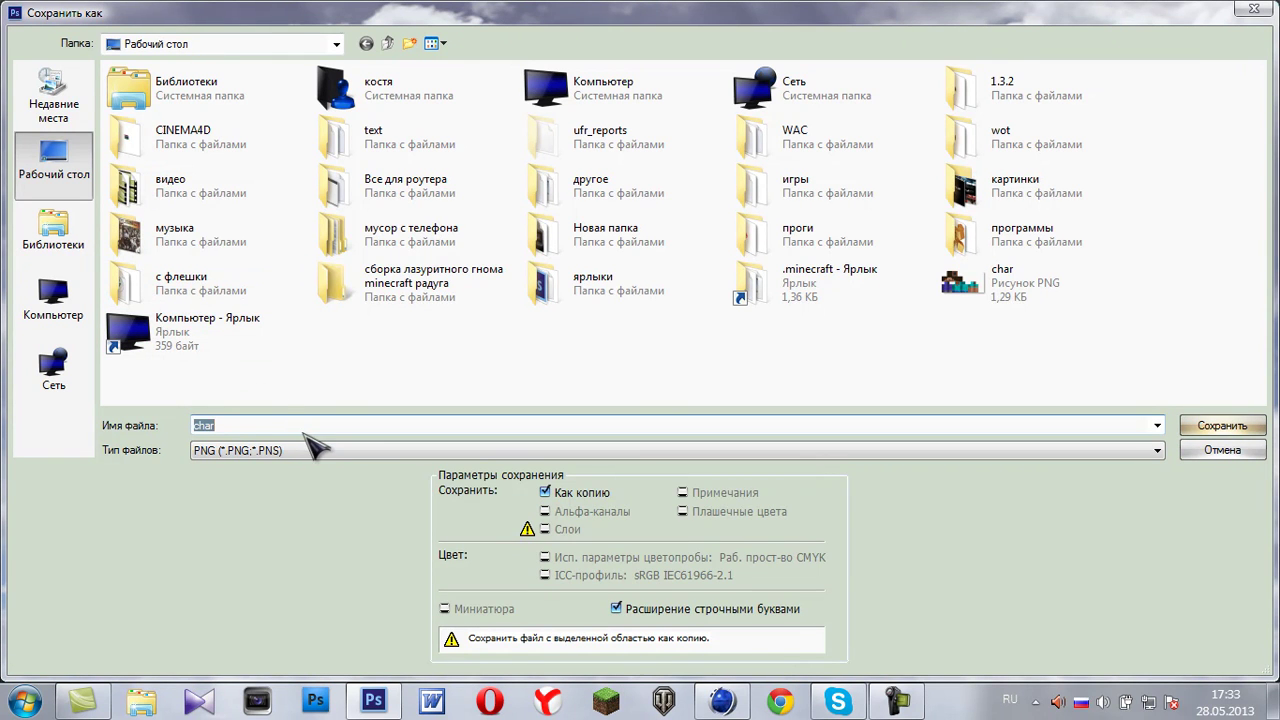
- Save the image as a JPEG named текстура, accepting the default JPEG options
click(268, 452)
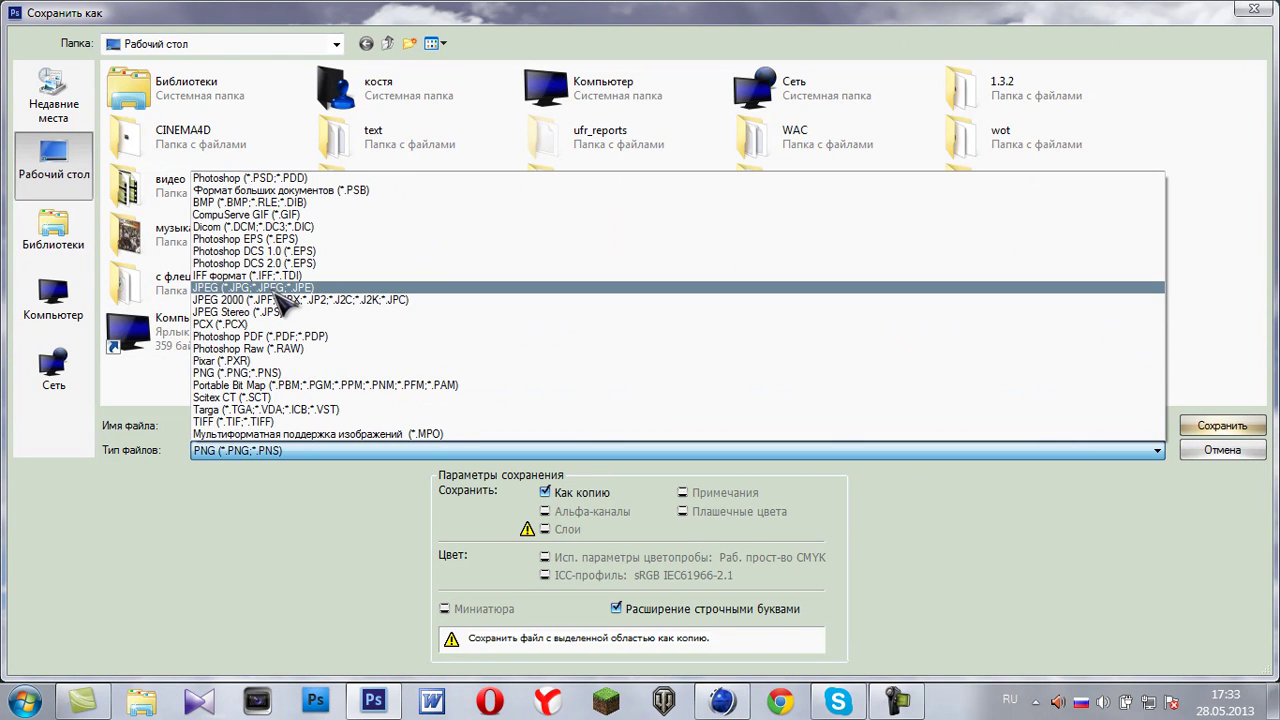
click(280, 288)
double_click(247, 425)
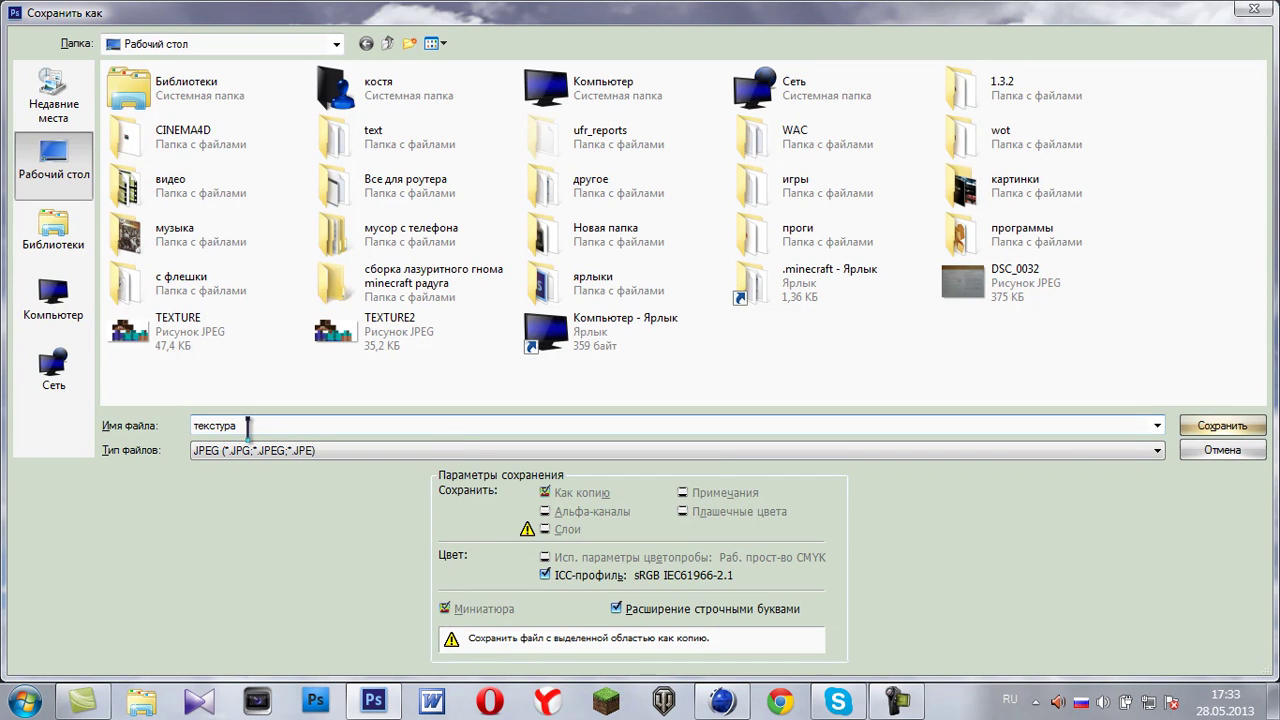
click(1222, 425)
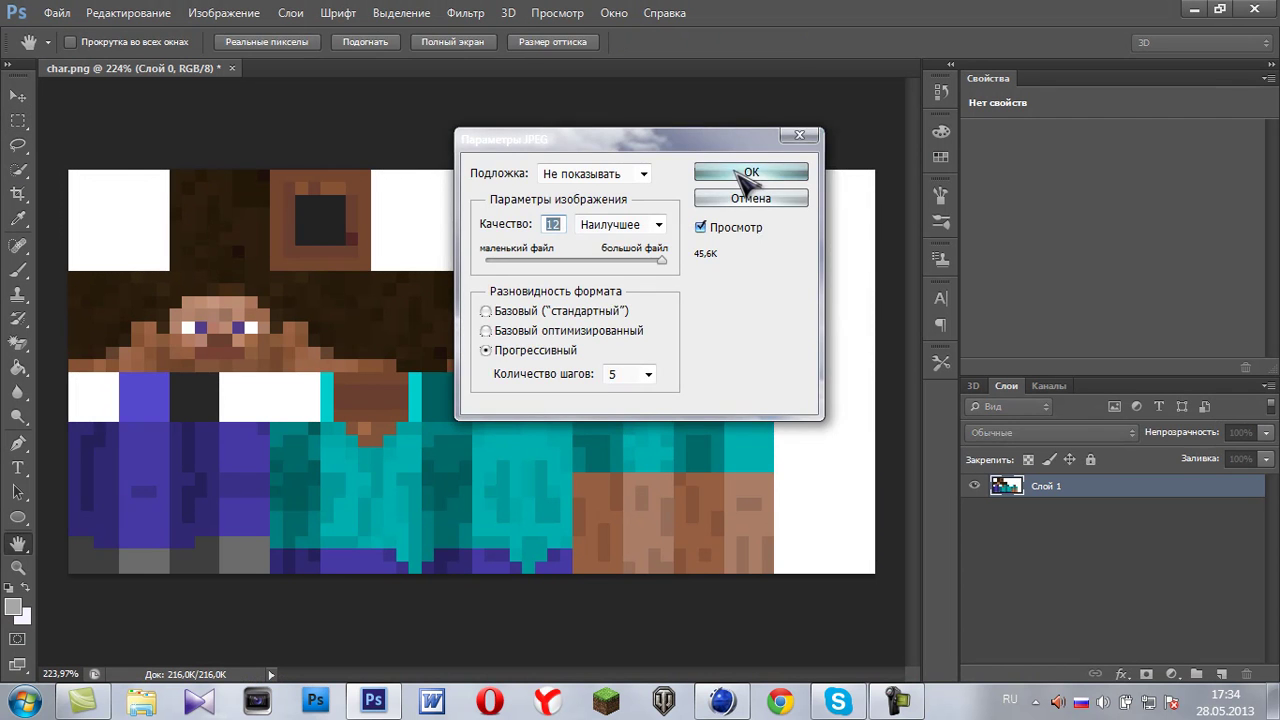
click(765, 172)
- Quit Photoshop without saving changes to char.png
click(1254, 8)
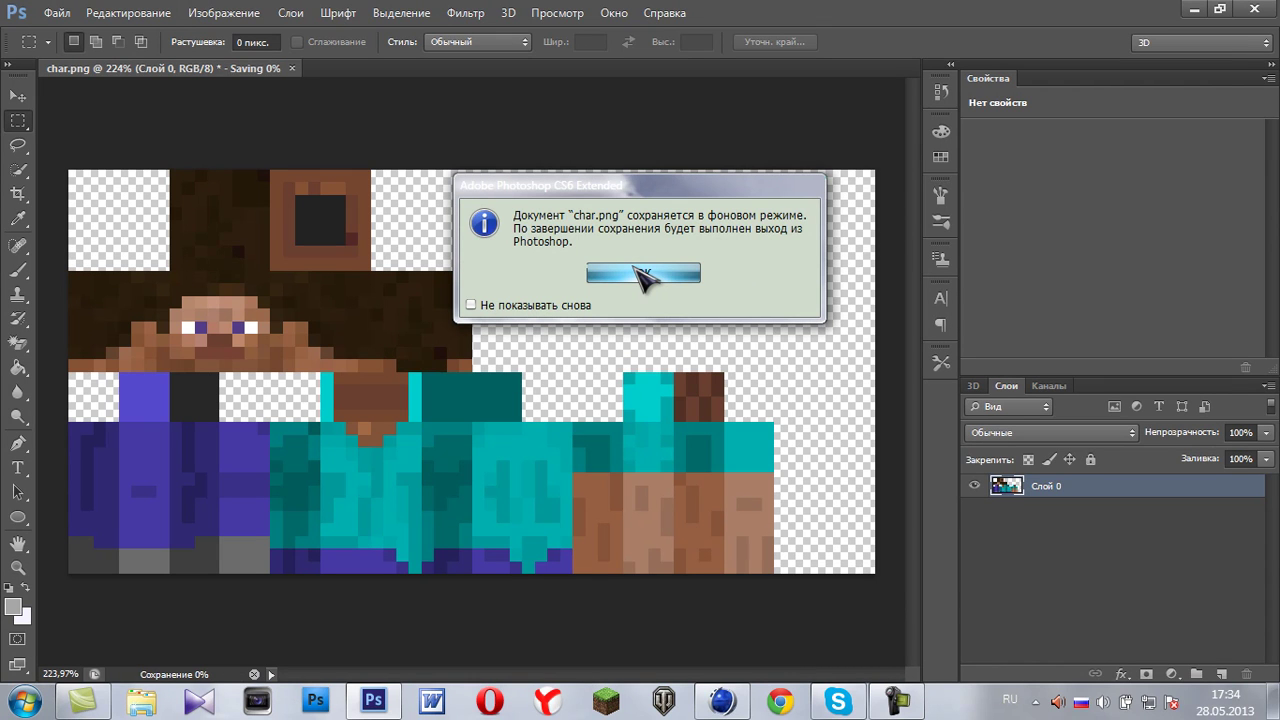
click(643, 274)
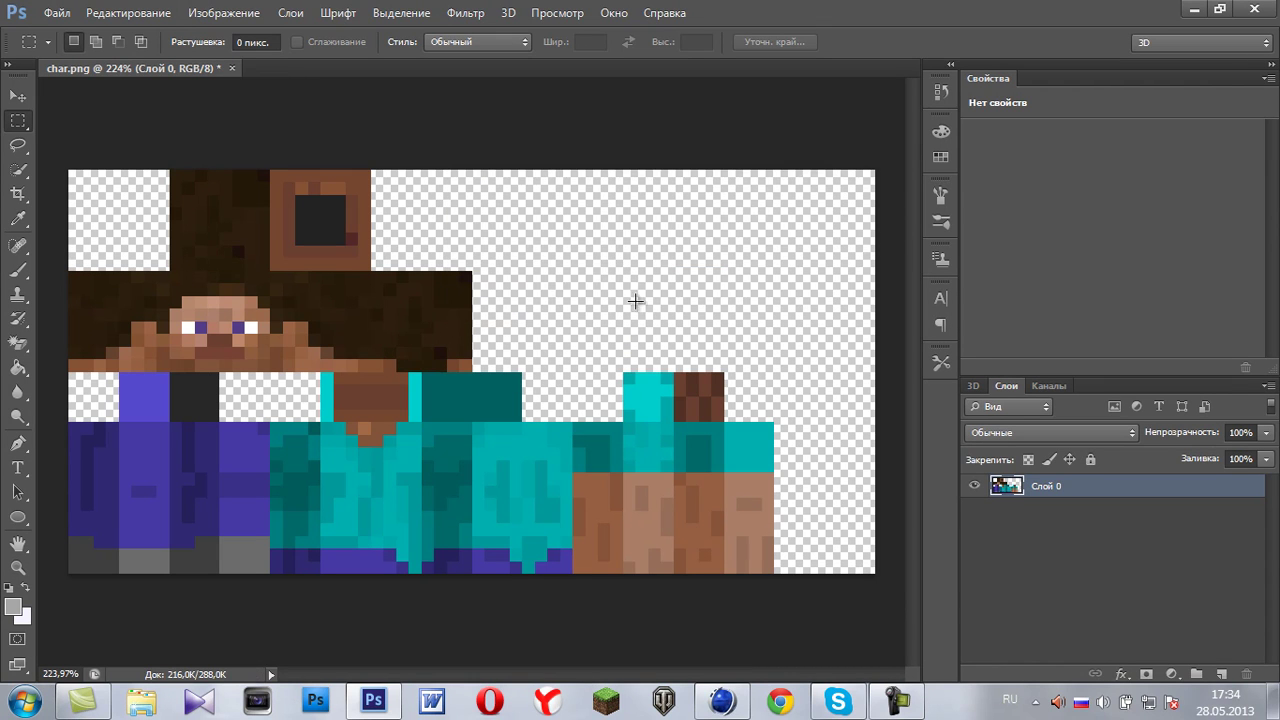
click(1254, 8)
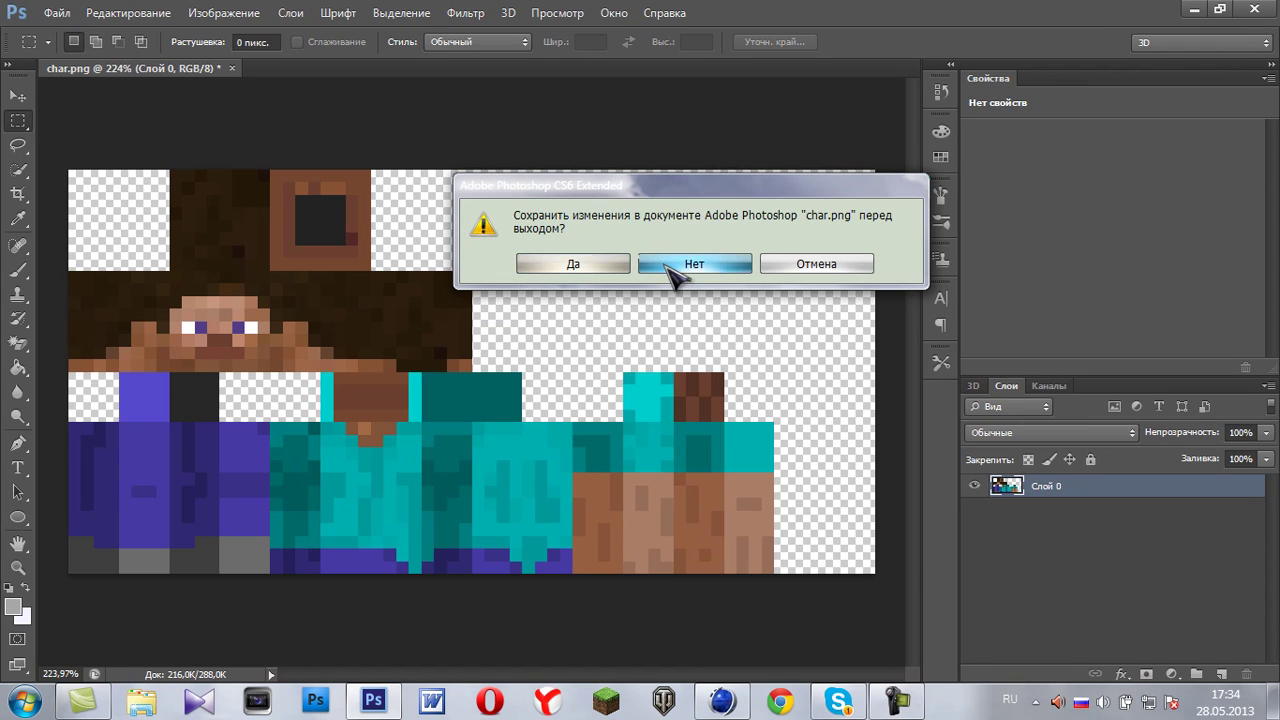
click(676, 272)
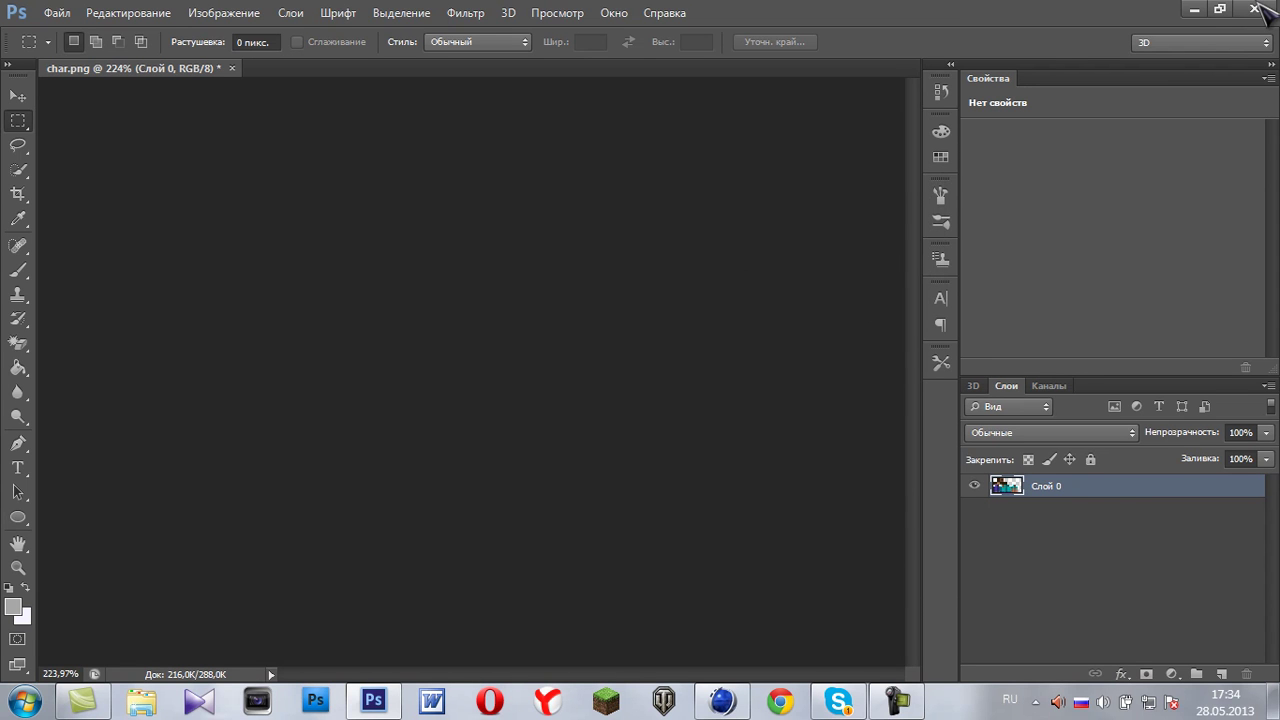
click(1256, 7)
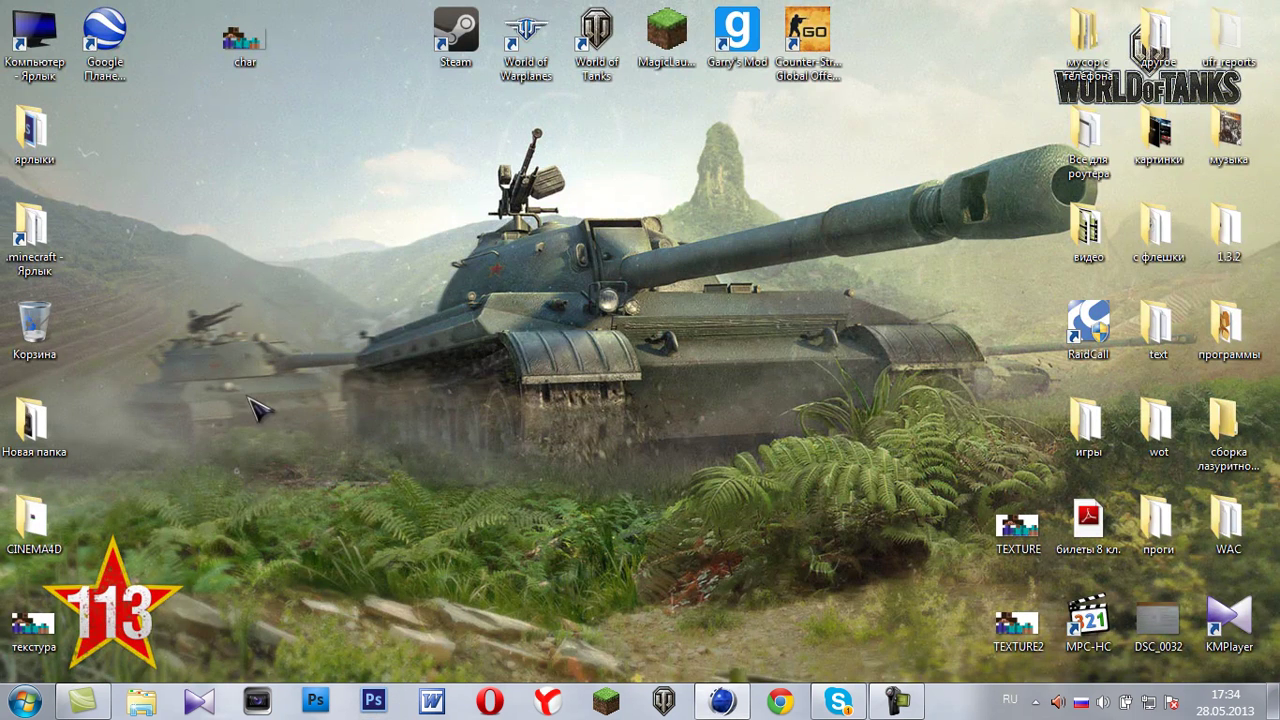
- Move the текстура icon up the desktop and open it to check the result
drag(34, 625, 178, 237)
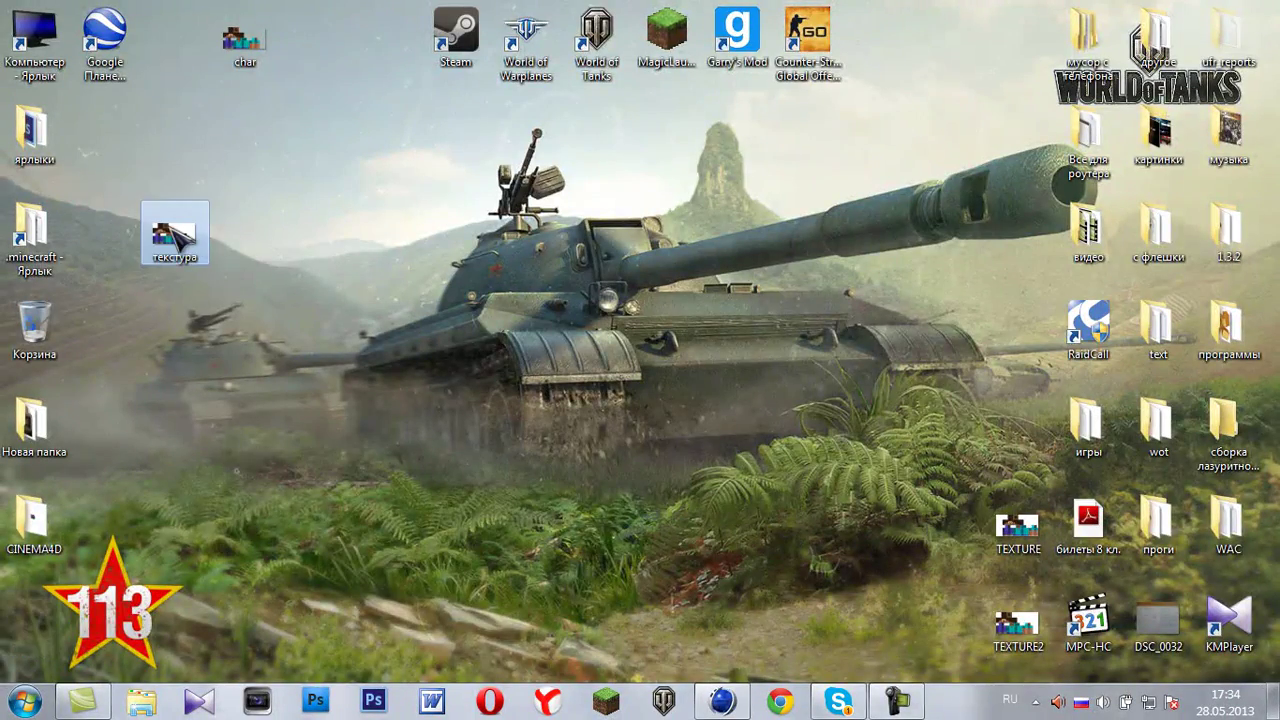
double_click(177, 240)
scroll(774, 403, up, 3)
scroll(774, 403, down, 2)
click(1256, 7)
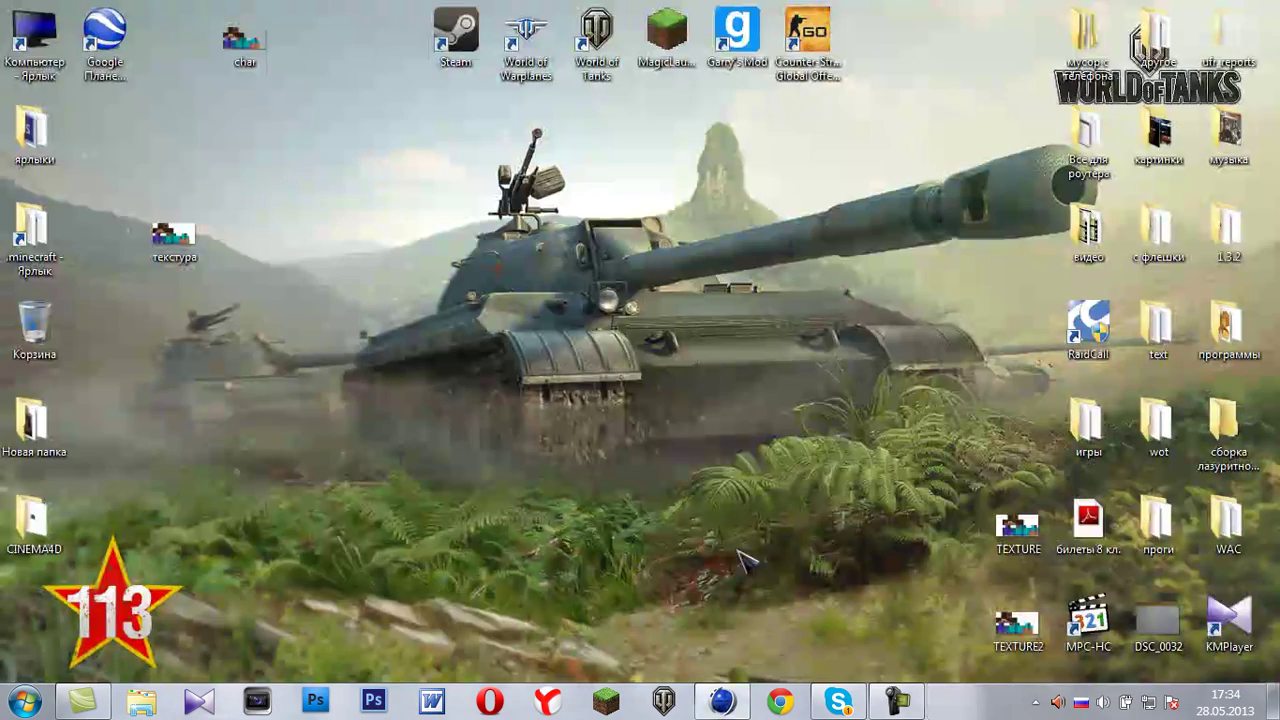
- Back in Cinema 4D, create a new material and turn off its specular highlight
click(718, 701)
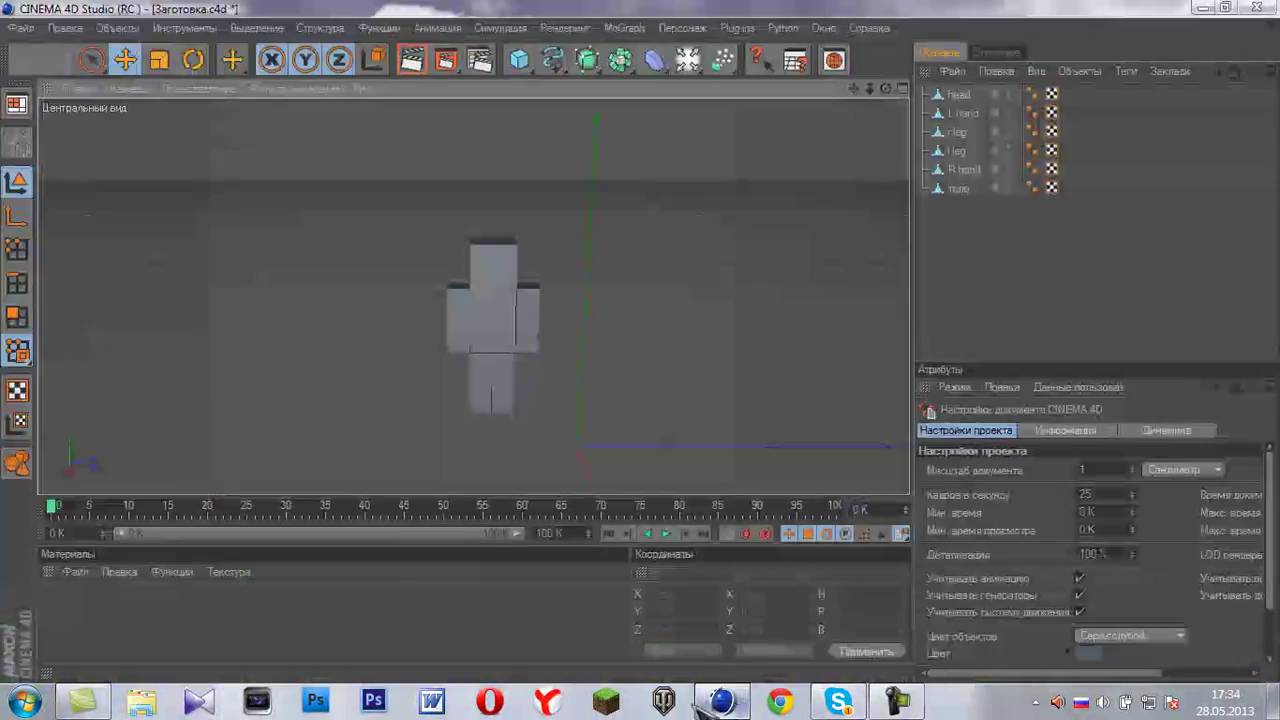
scroll(537, 338, down, 2)
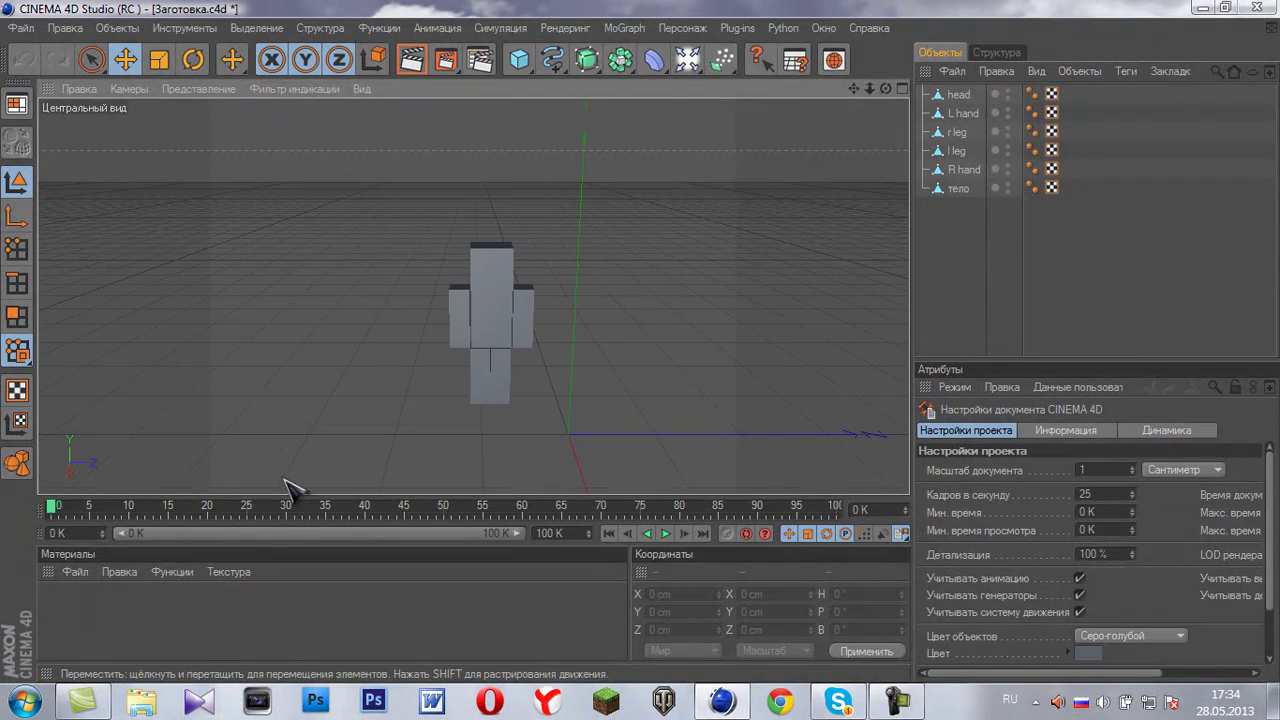
click(75, 572)
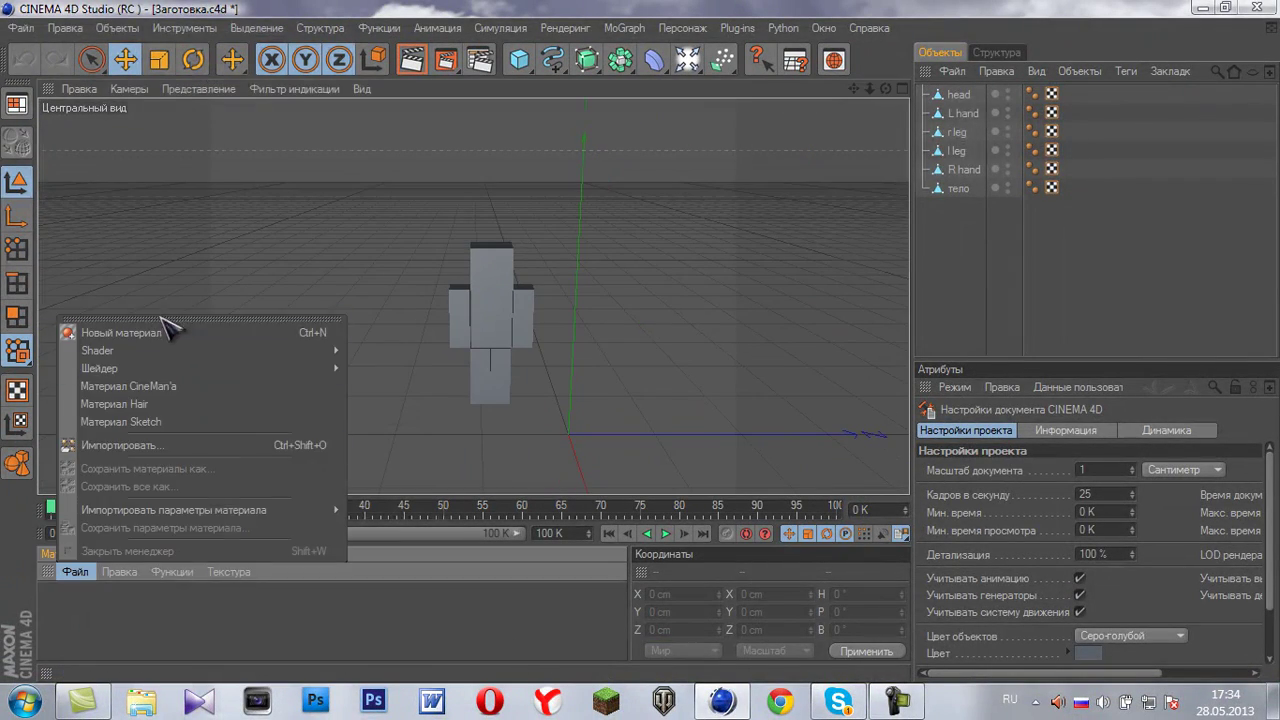
click(163, 331)
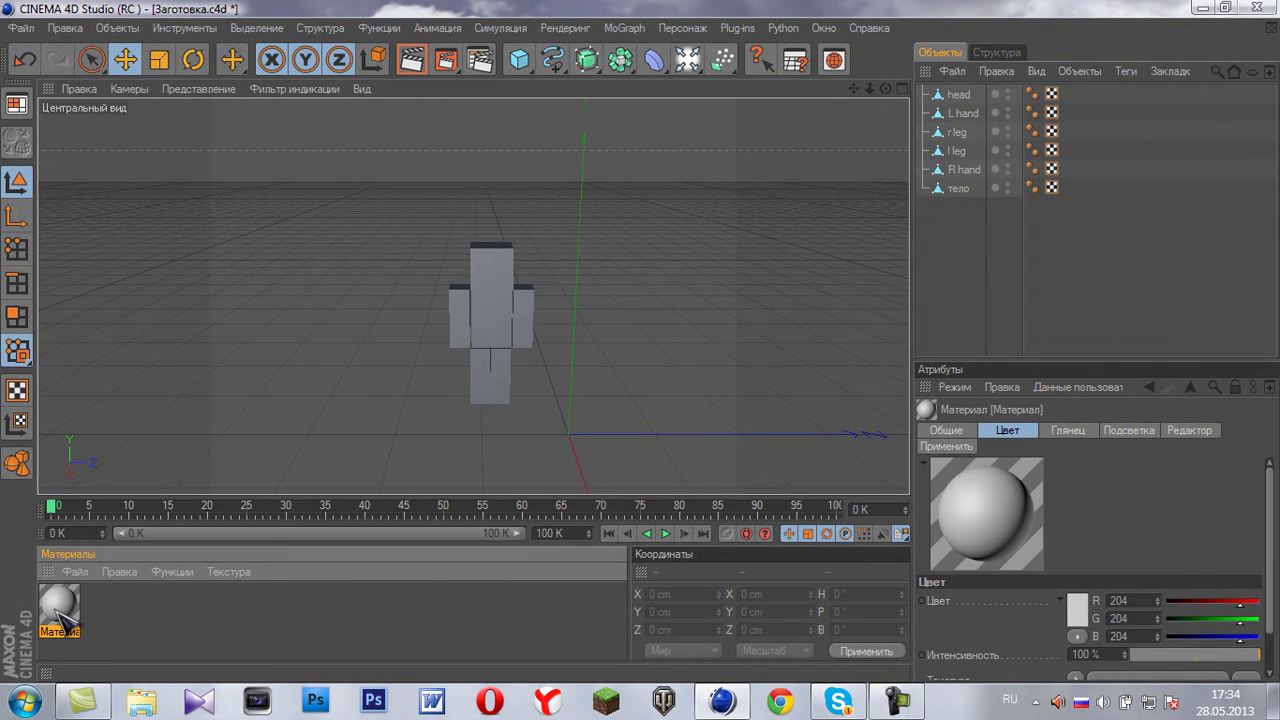
double_click(58, 612)
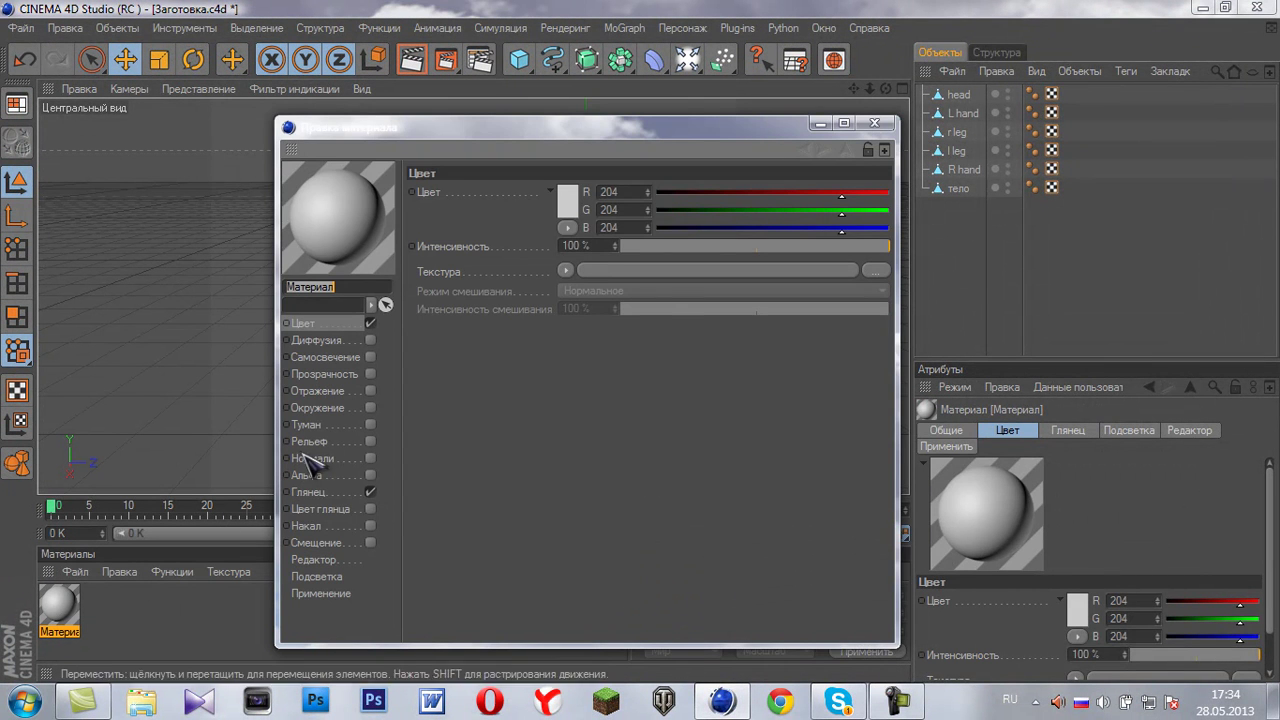
click(369, 492)
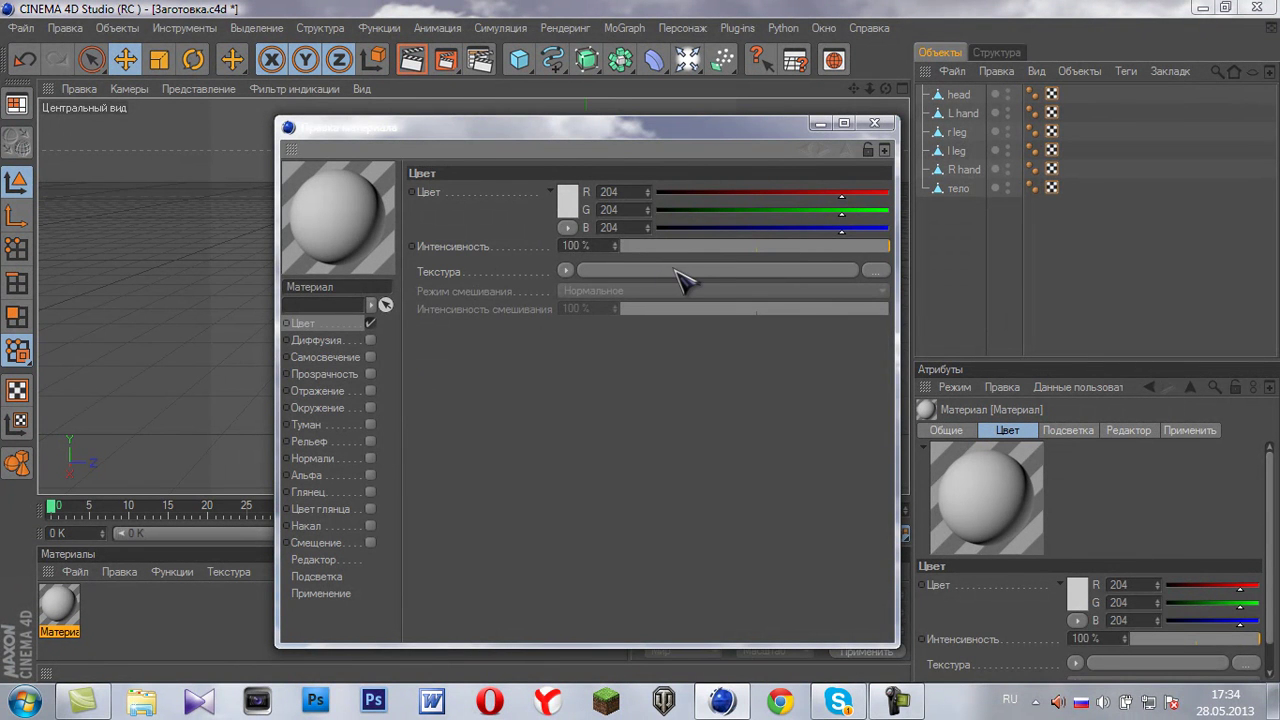
- Load текстура.jpg as the colour texture and set its interpolation to Без
click(679, 280)
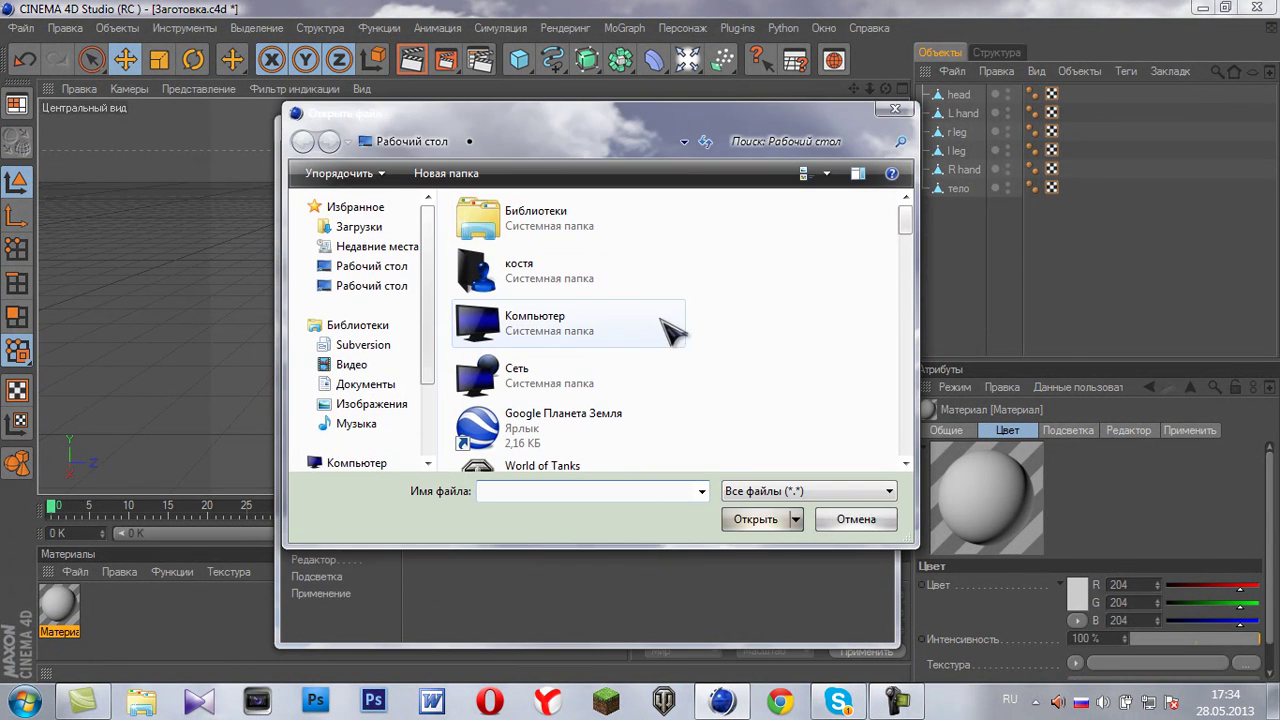
drag(906, 222, 906, 430)
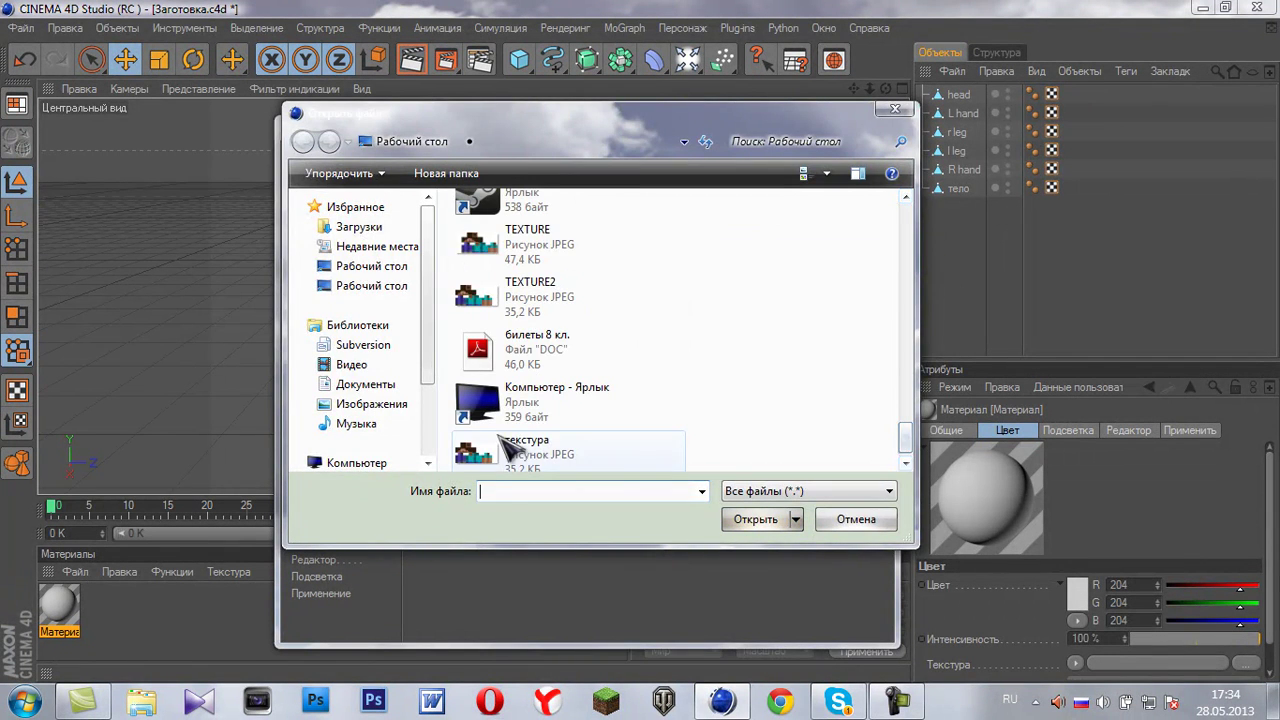
double_click(505, 445)
click(696, 415)
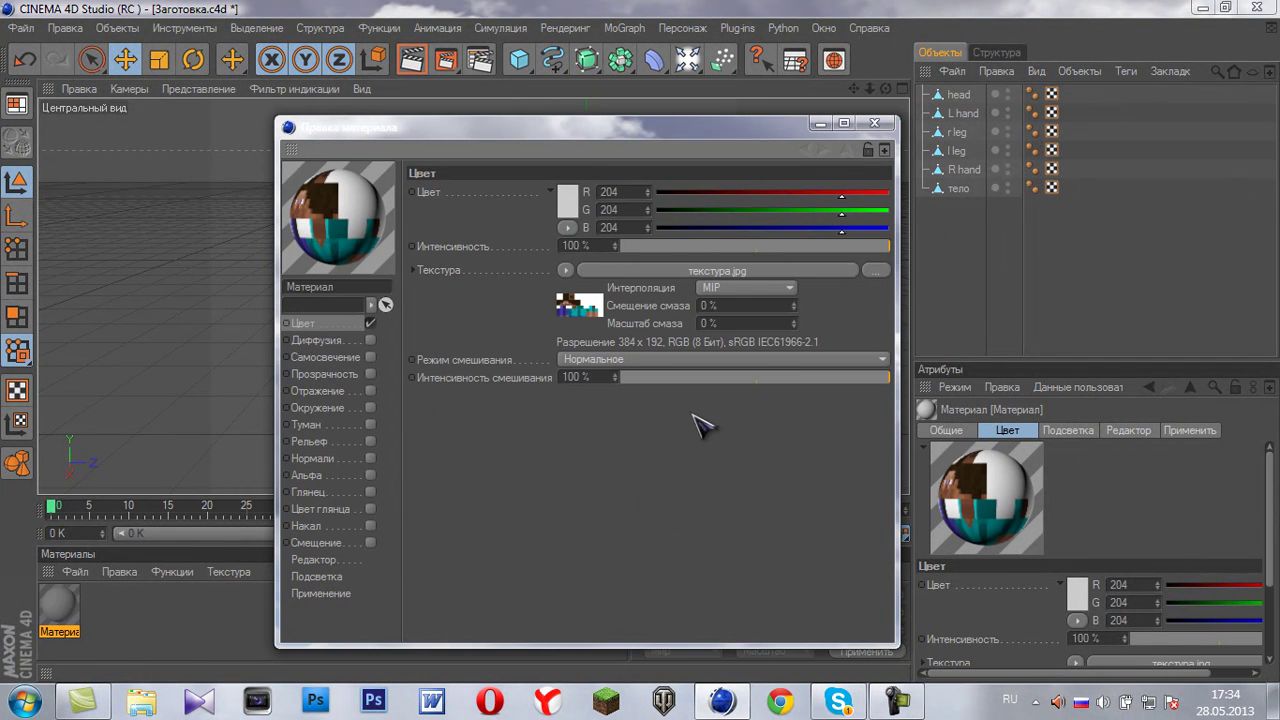
click(760, 290)
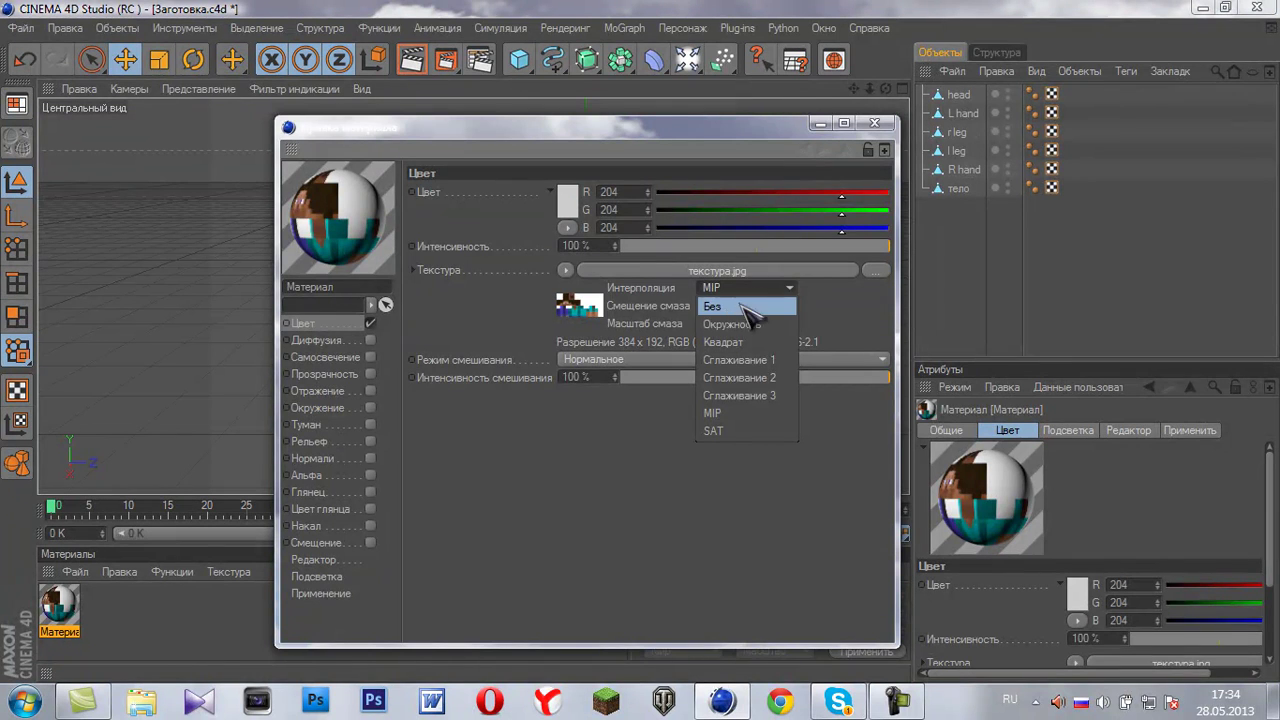
click(716, 308)
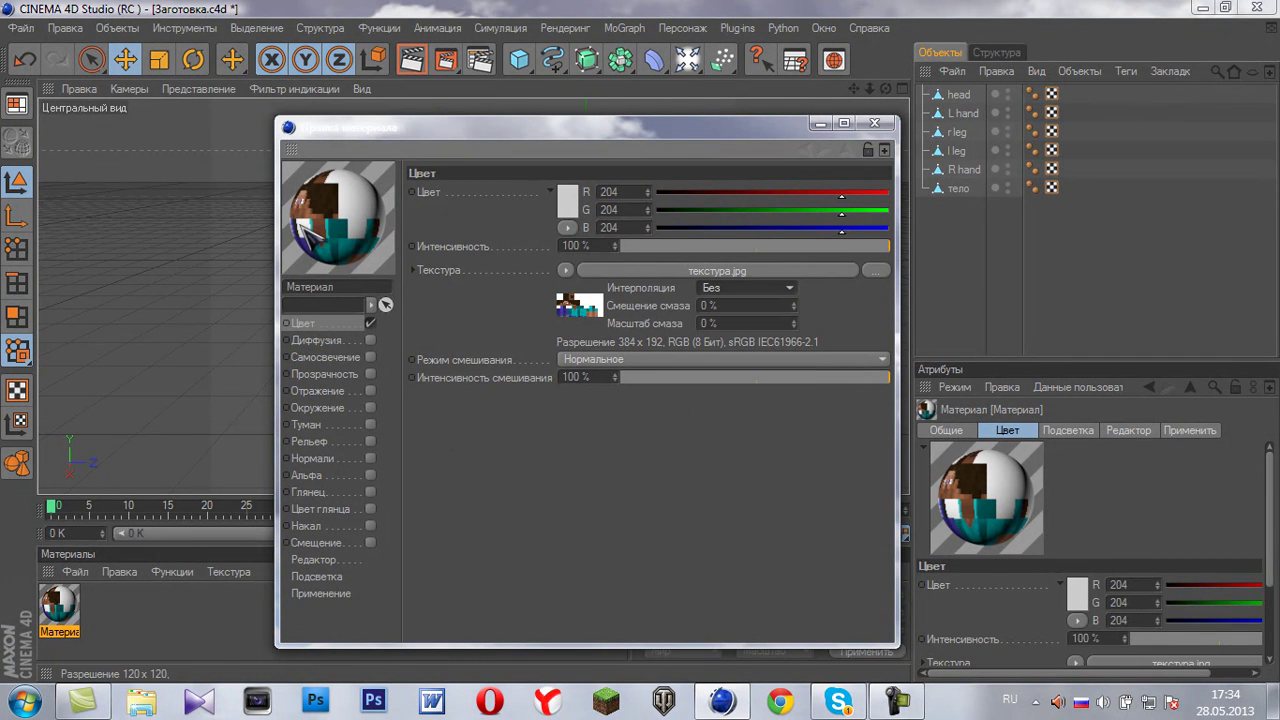
- Select all six body parts, drop the текстура material onto them, and orbit to check
click(874, 123)
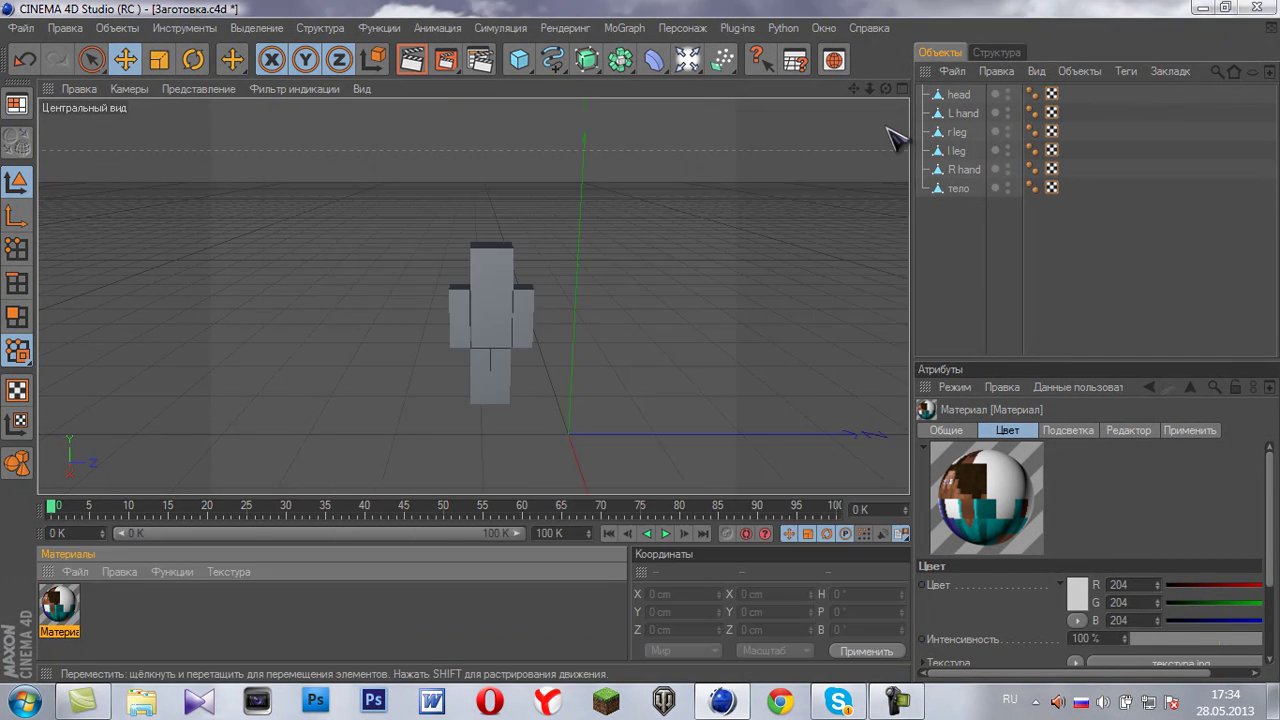
click(958, 190)
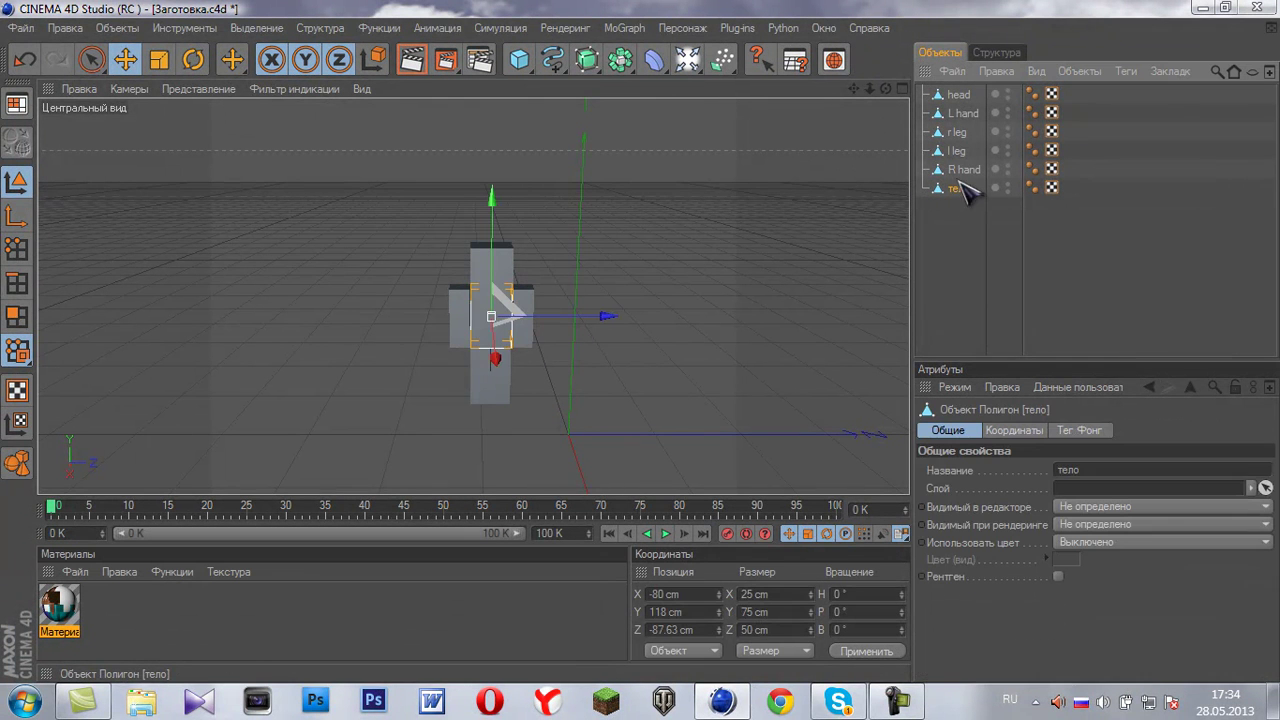
shift+click(962, 100)
mouse_move(60, 605)
mouse_down()
mouse_move(428, 330)
mouse_move(486, 312)
mouse_up()
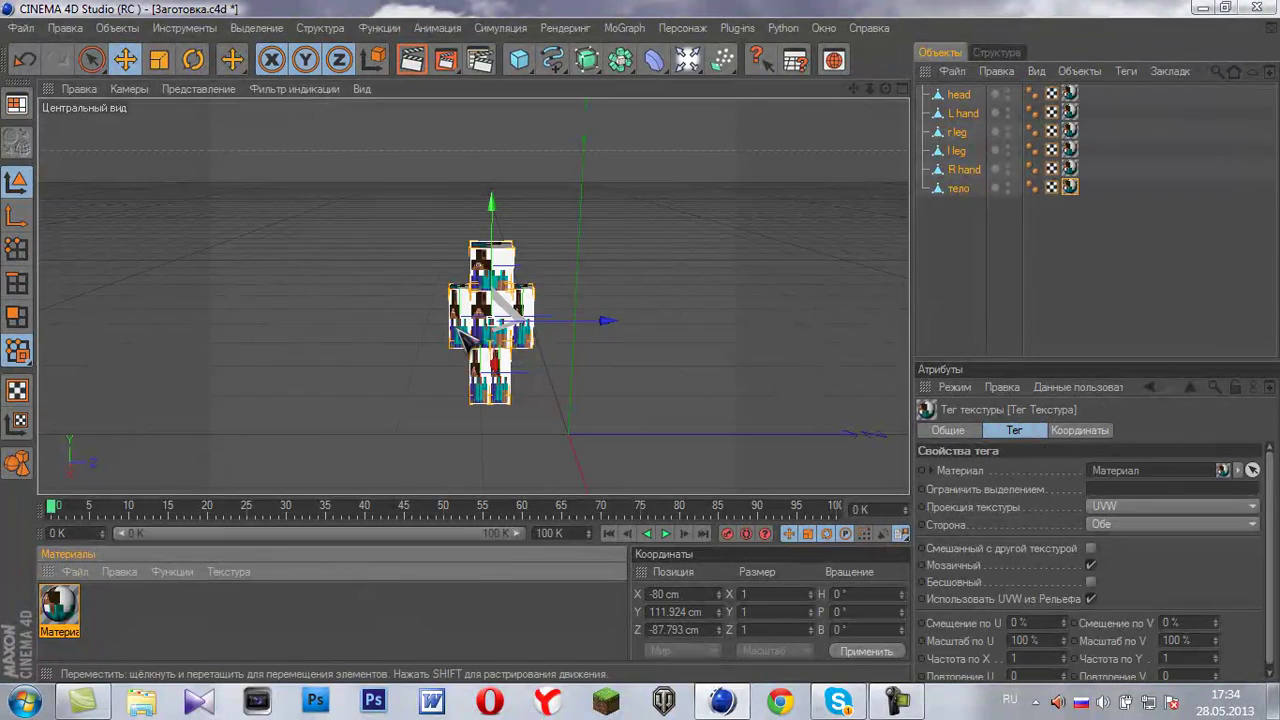
scroll(530, 305, up, 3)
scroll(430, 400, down, 2)
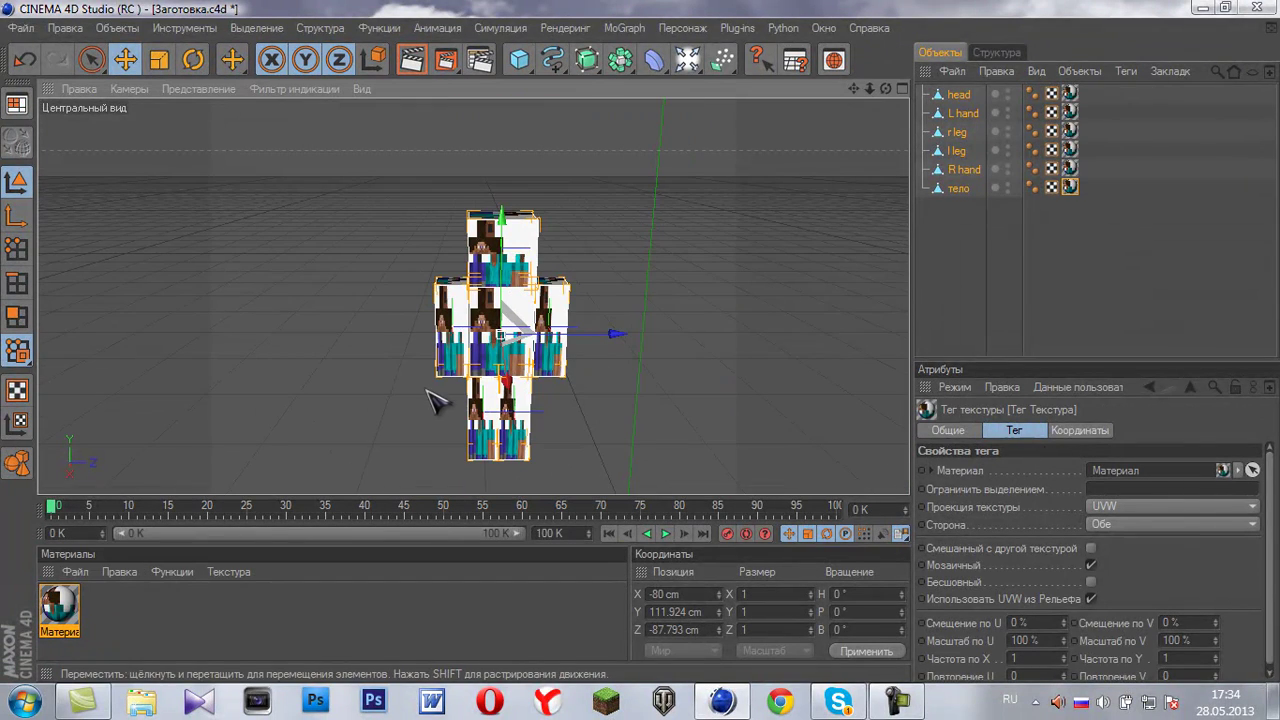
drag(888, 89, 651, 354)
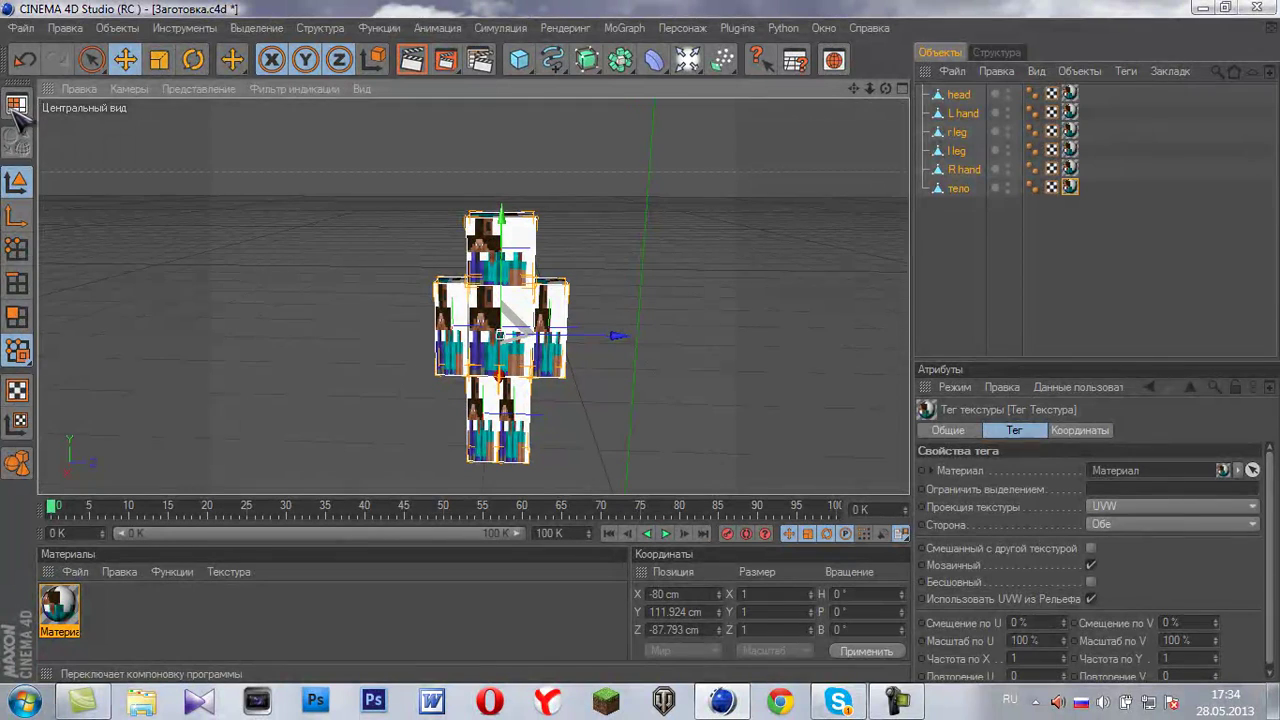
click(17, 104)
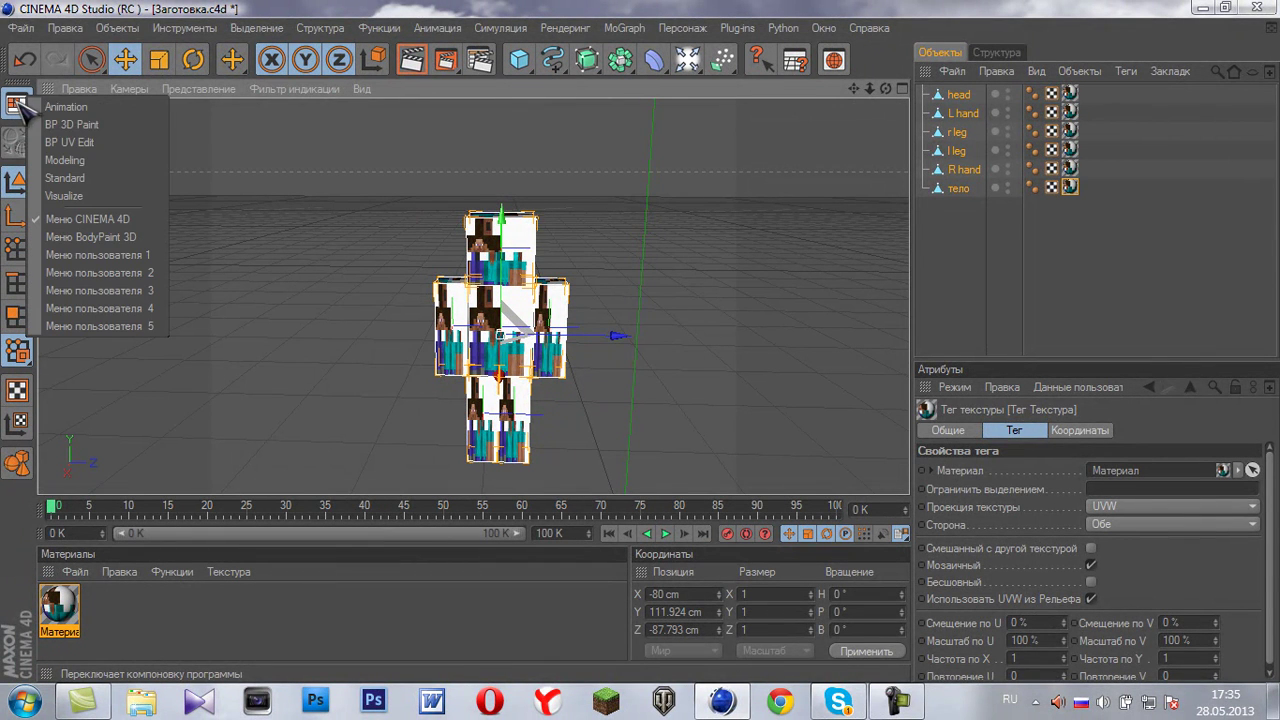
- Switch to the BP UV Edit layout in UV polygon mode and complete the BodyPaint 3D setup wizard
click(72, 142)
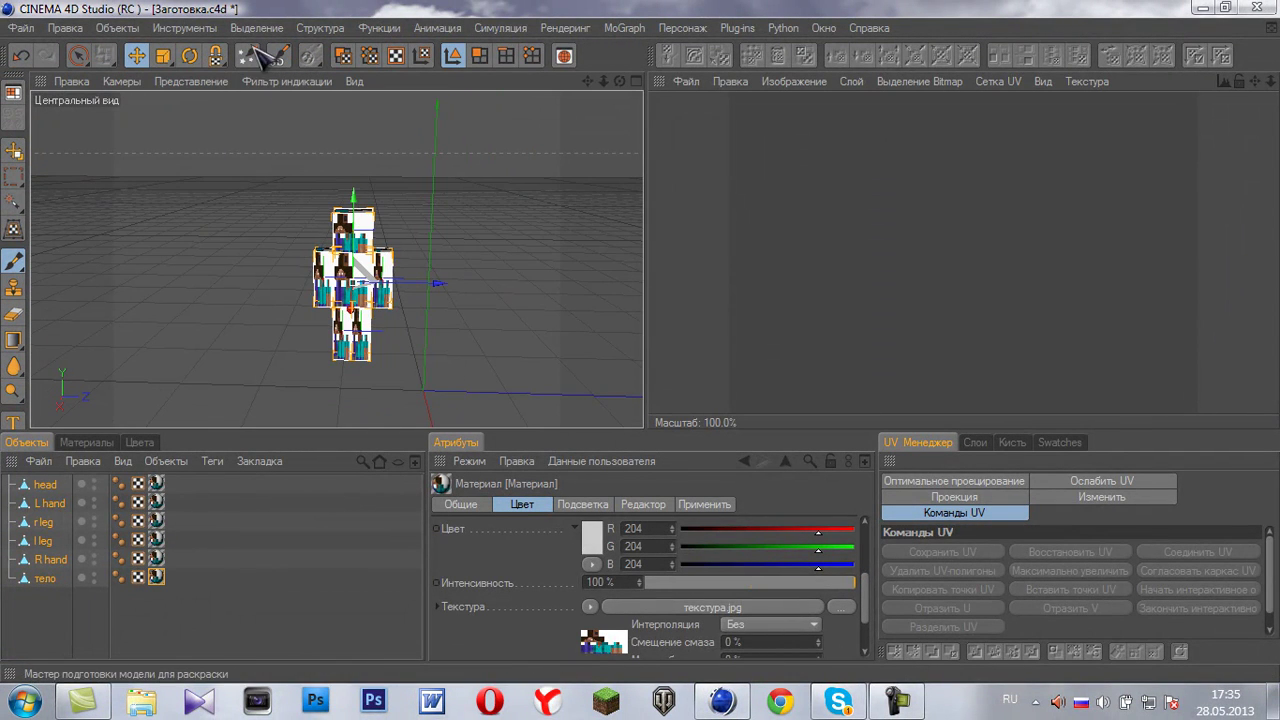
click(342, 56)
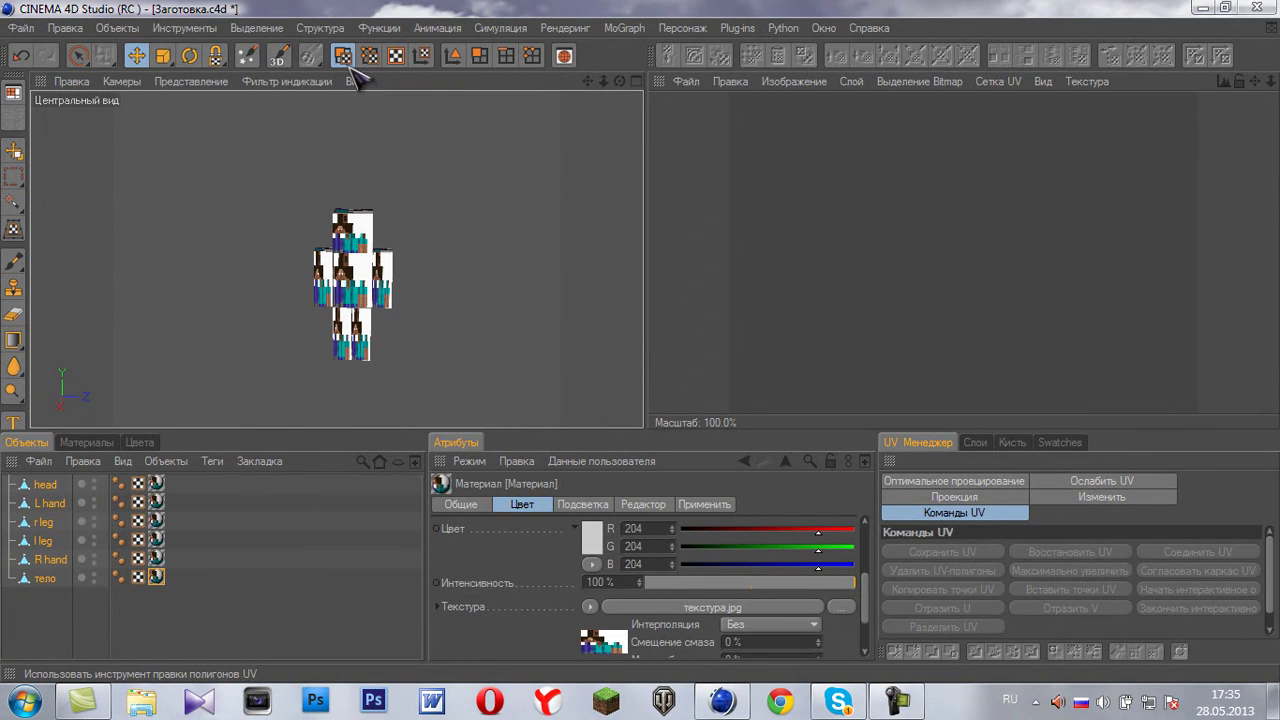
click(250, 58)
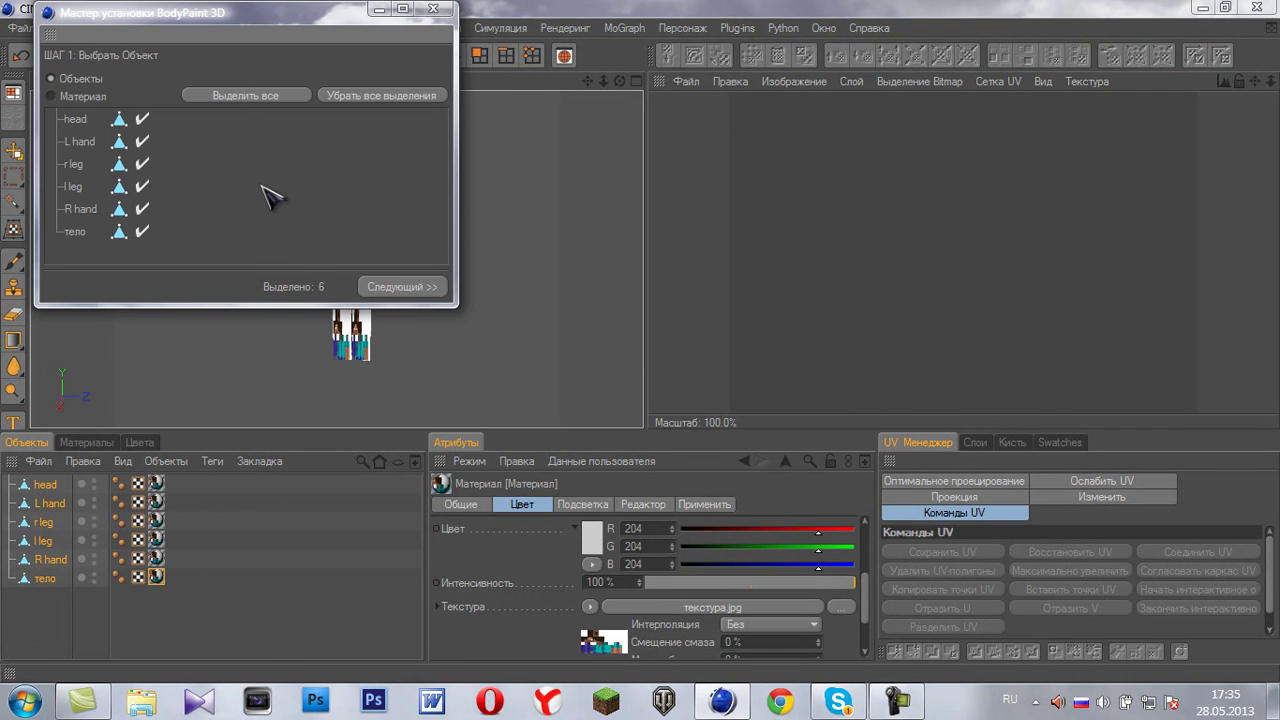
click(420, 296)
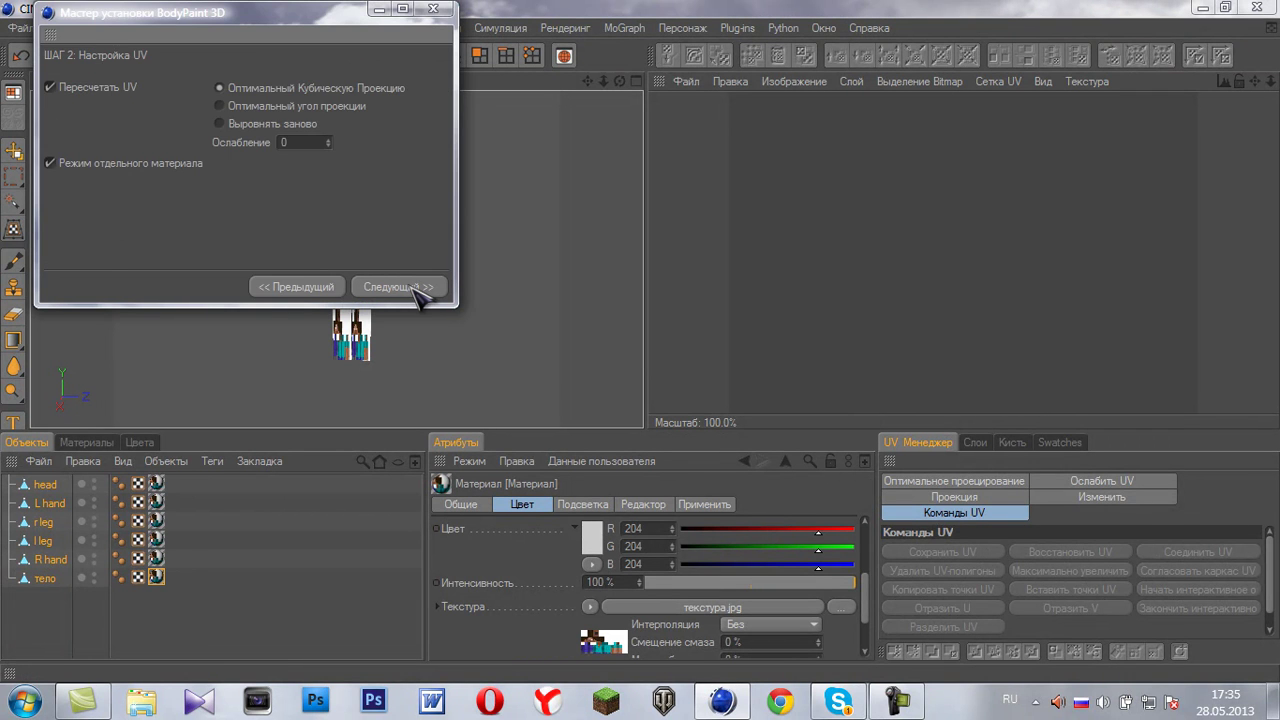
click(420, 296)
click(420, 294)
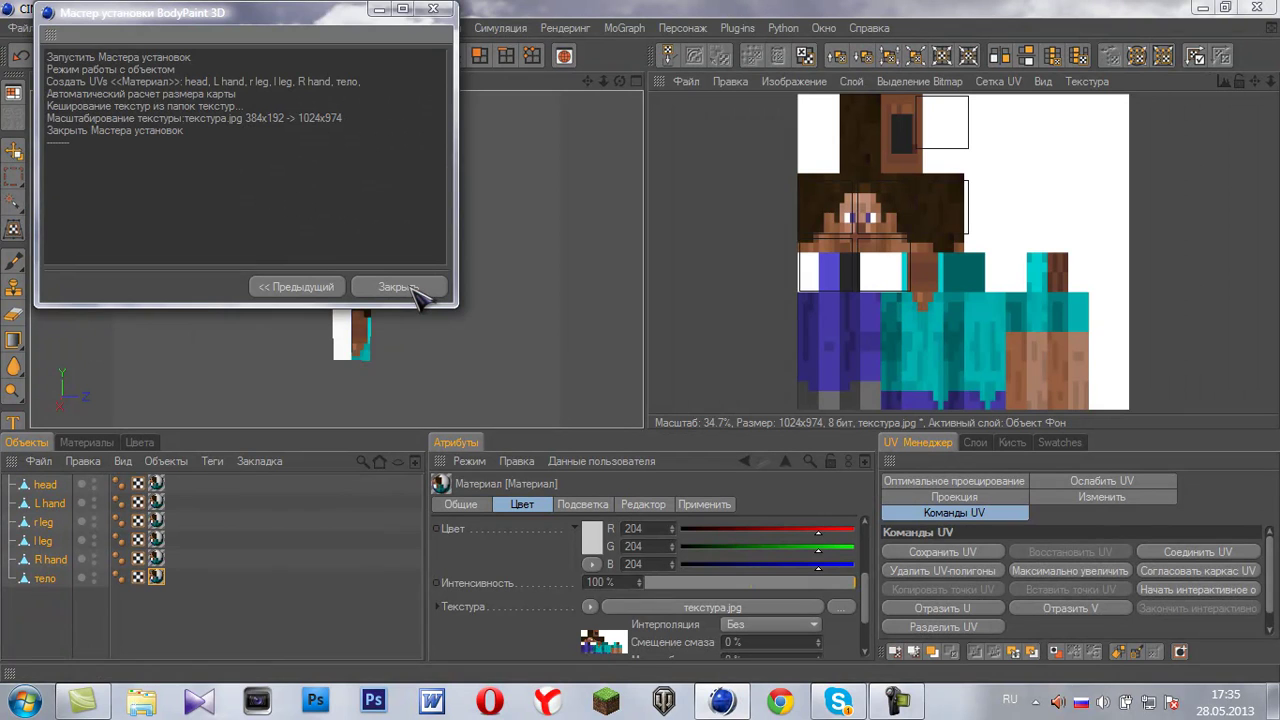
click(398, 287)
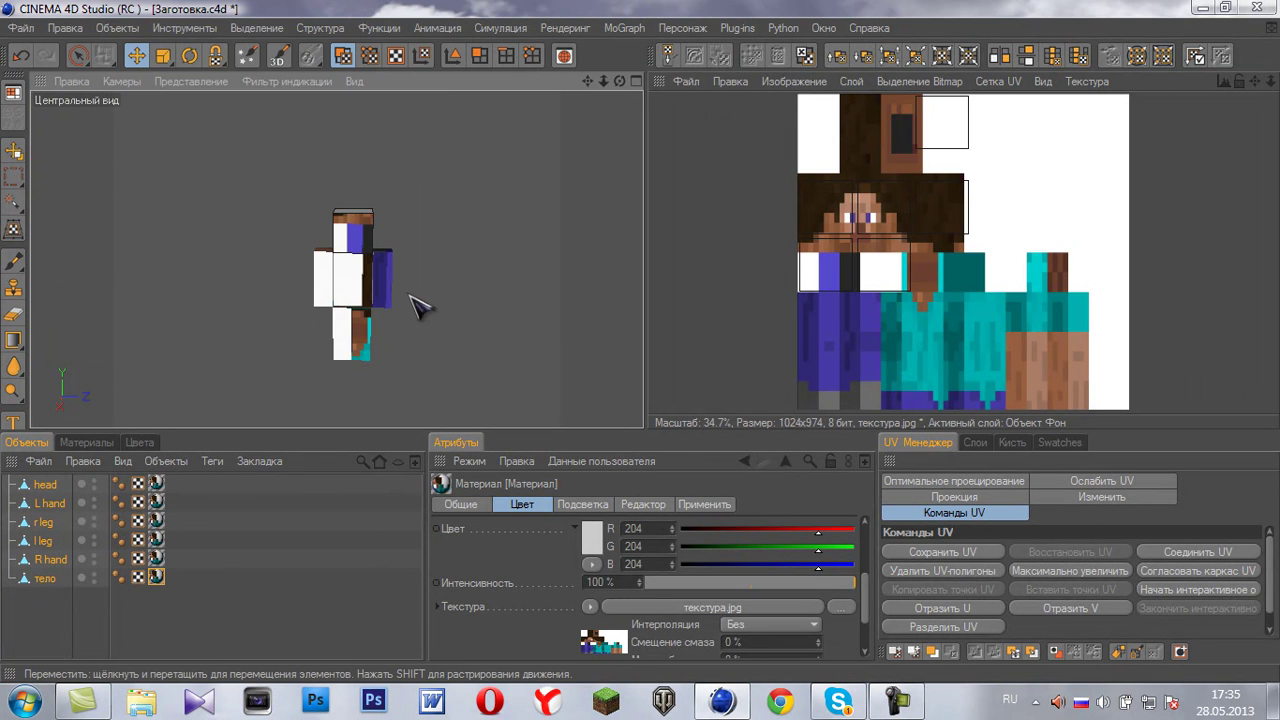
- Orbit the textured figure to side and three-quarter views
scroll(391, 288, up, 2)
scroll(395, 293, down, 2)
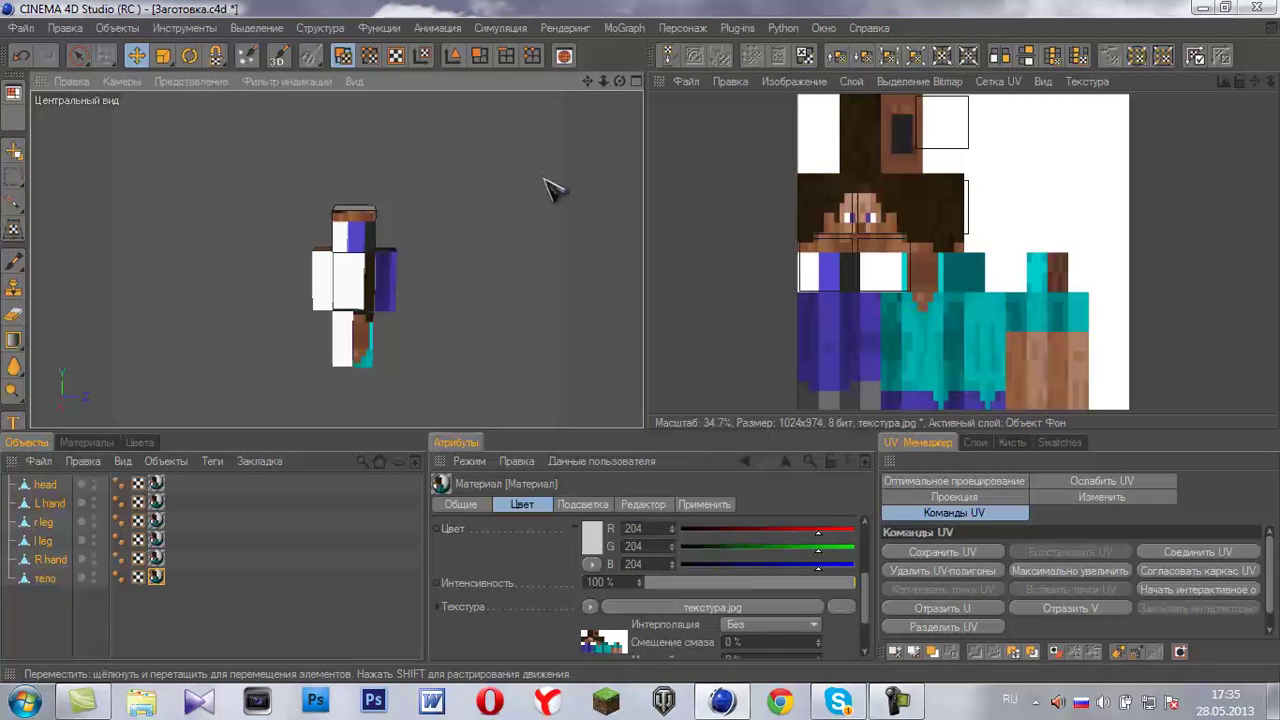
mouse_move(620, 81)
mouse_down()
mouse_move(650, 355)
mouse_move(668, 354)
mouse_move(651, 357)
mouse_move(600, 287)
mouse_up()
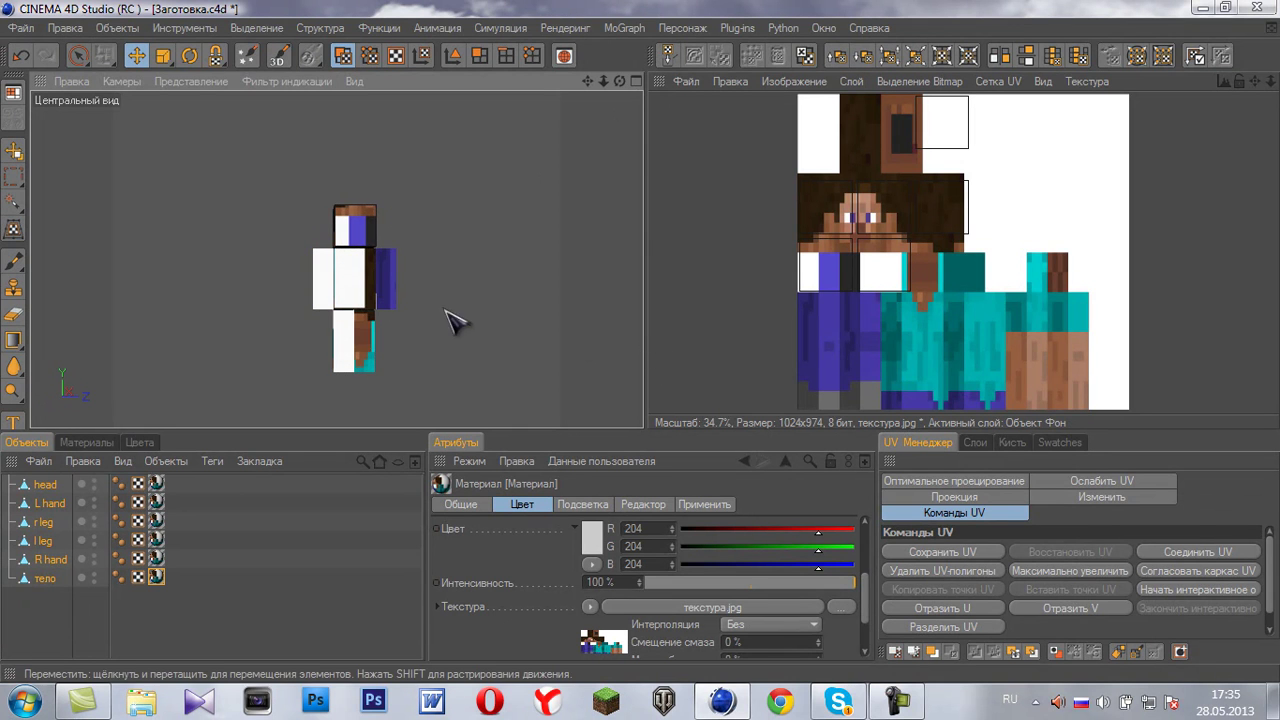
mouse_move(620, 81)
mouse_down()
mouse_move(634, 349)
mouse_move(566, 354)
mouse_move(657, 351)
mouse_move(666, 334)
mouse_move(620, 352)
mouse_move(651, 363)
mouse_up()
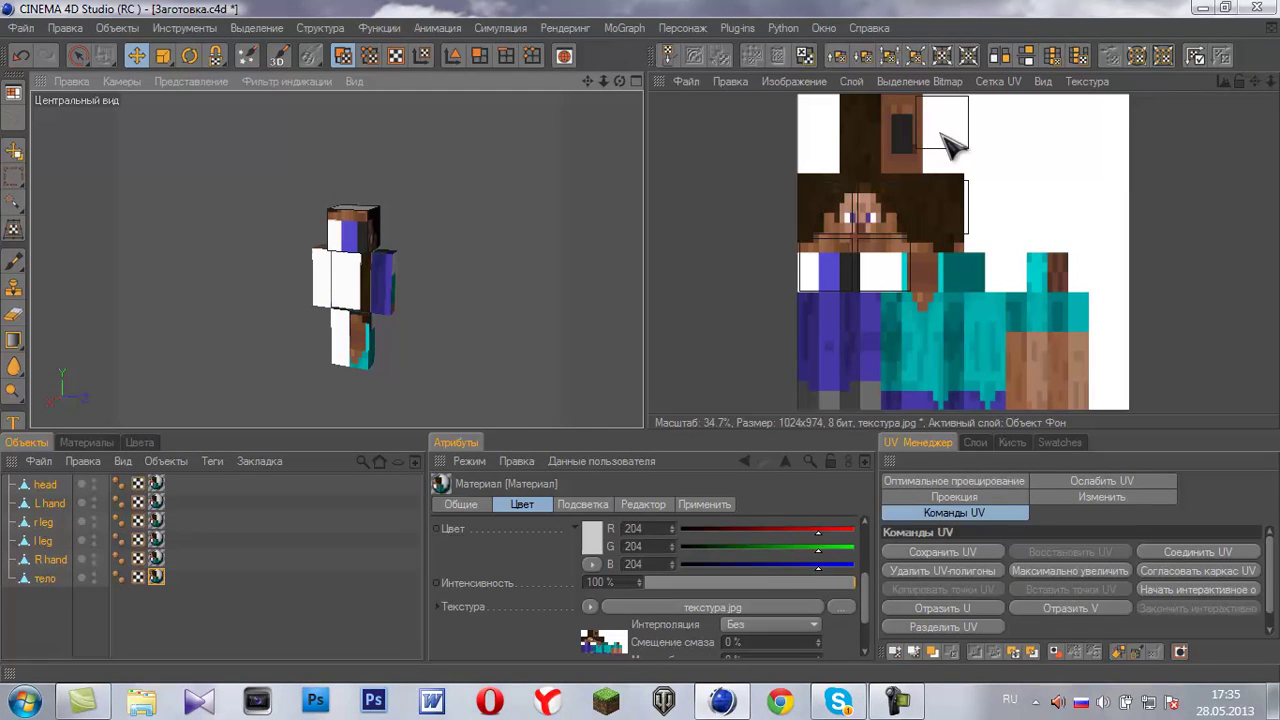
- Move and freely scale the head's front-face UVs to fit Steve's face on the texture
scroll(374, 310, up, 3)
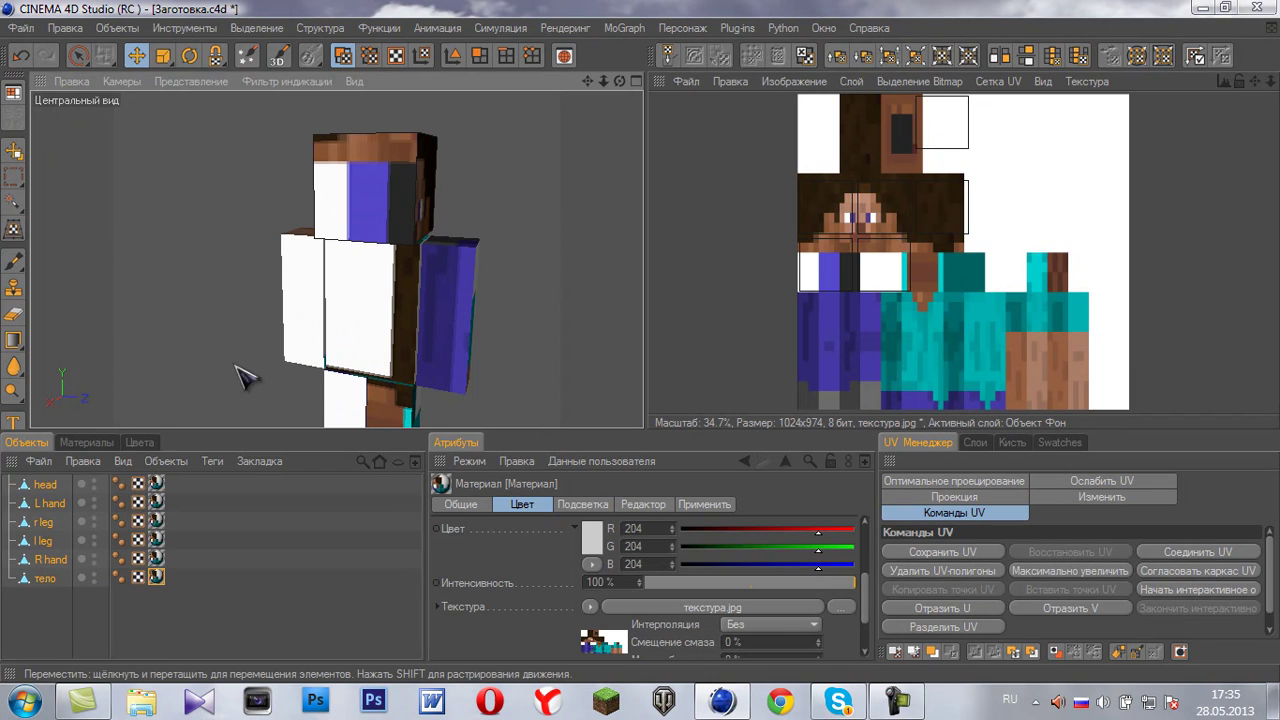
click(45, 488)
scroll(572, 280, down, 3)
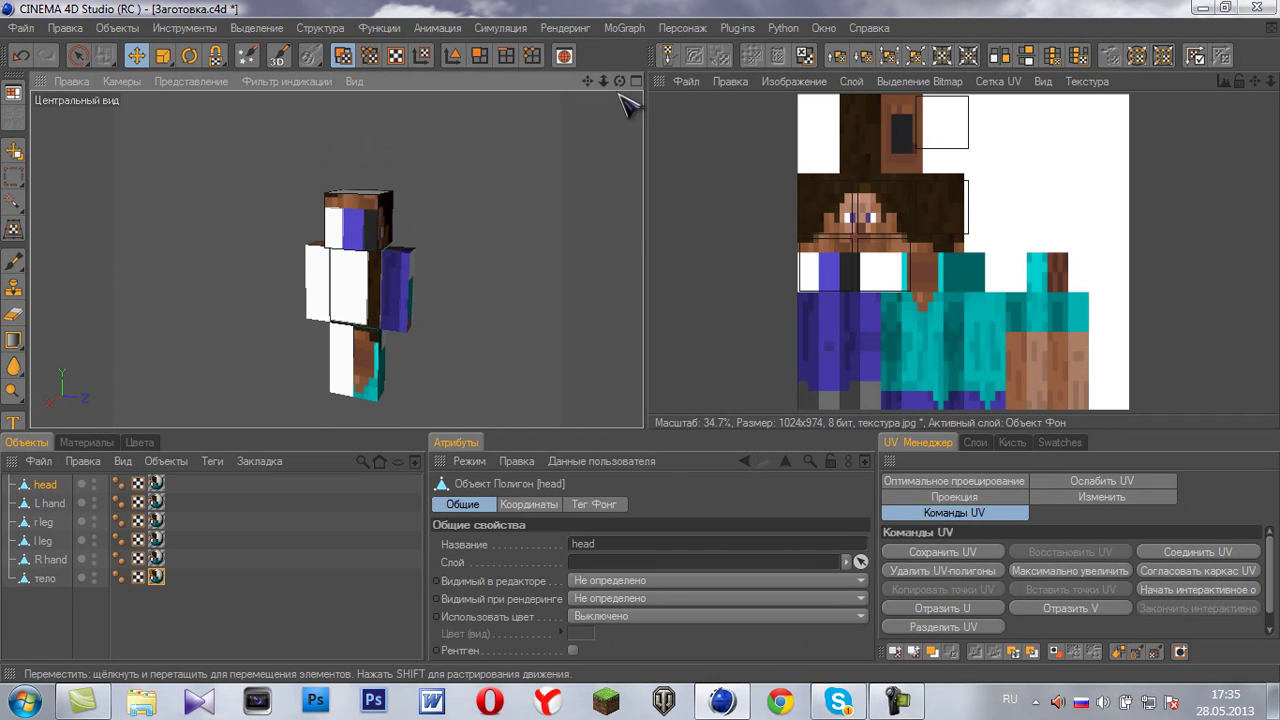
click(363, 224)
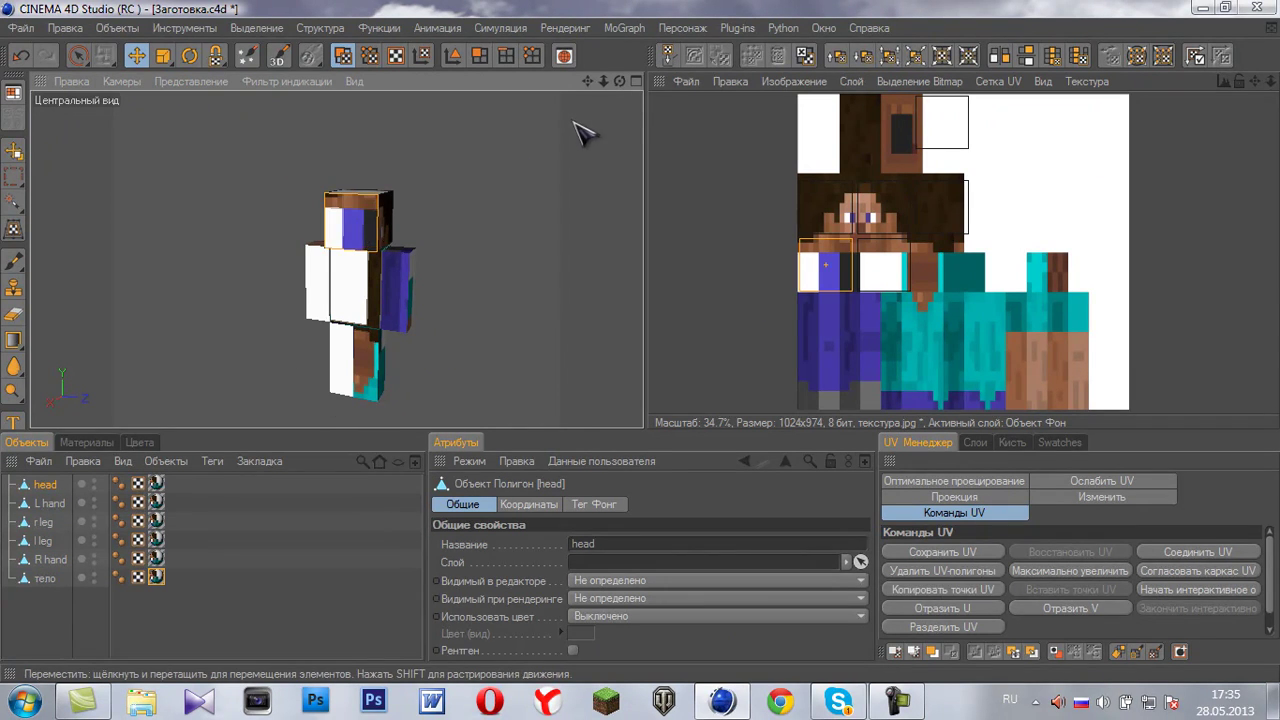
drag(604, 81, 648, 355)
drag(825, 265, 862, 212)
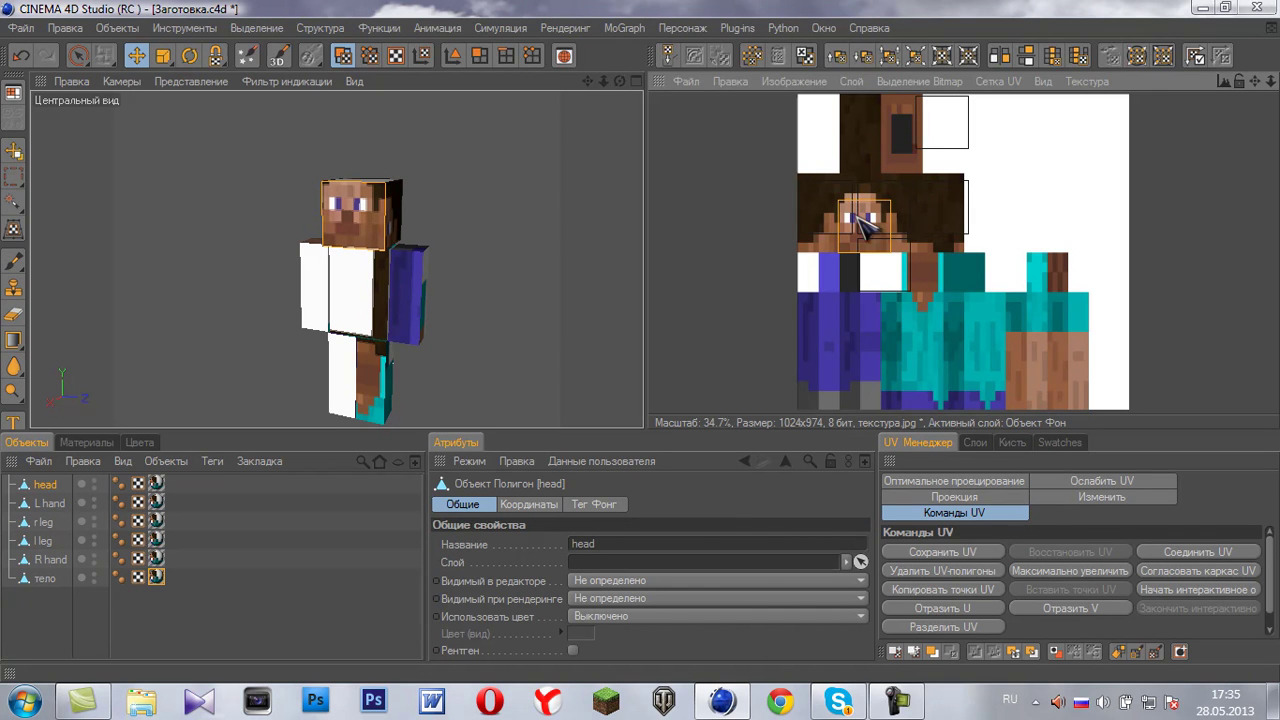
right_click(858, 224)
click(943, 381)
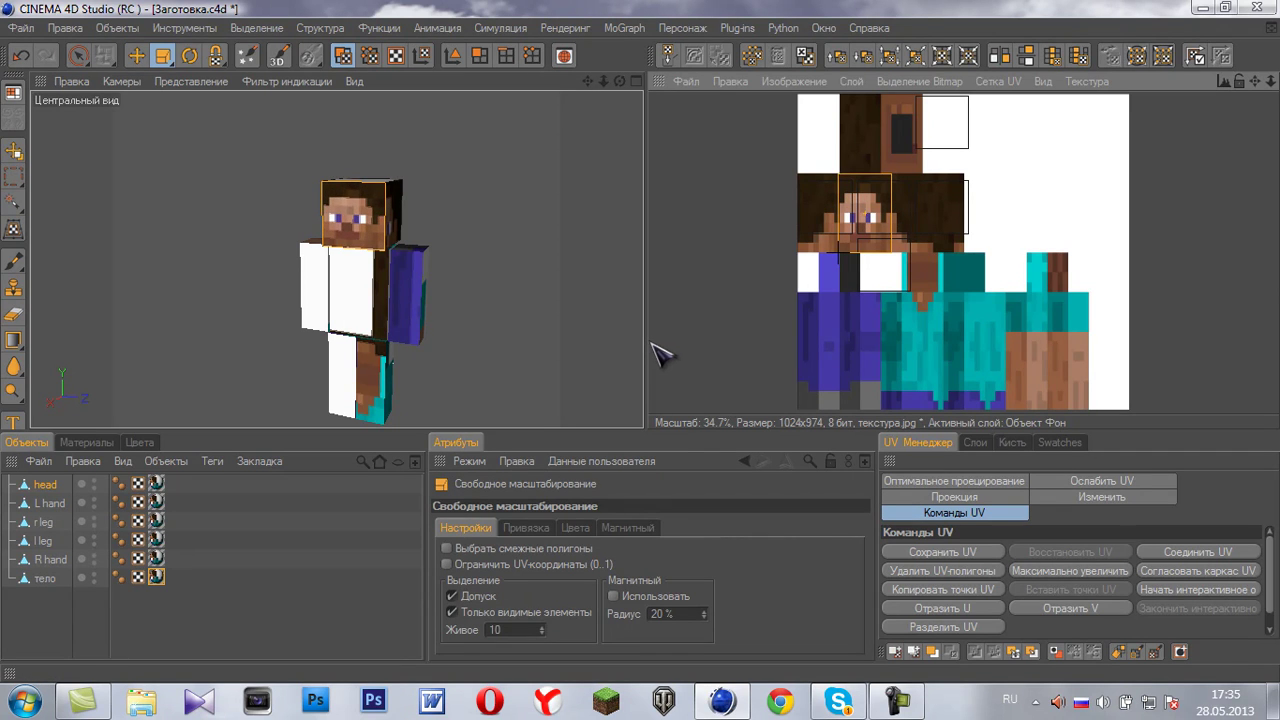
drag(843, 197, 652, 348)
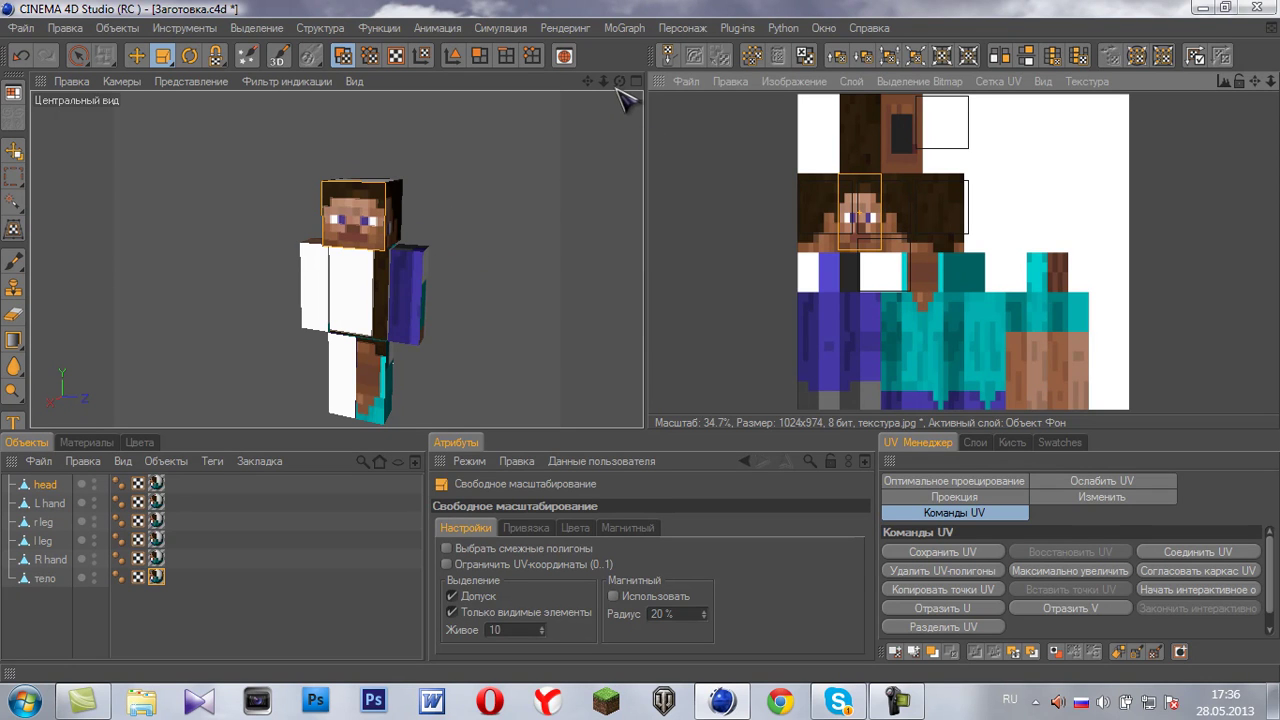
- Fit the head's left side-face UVs to the skin, then orbit back to the front view
drag(619, 82, 651, 357)
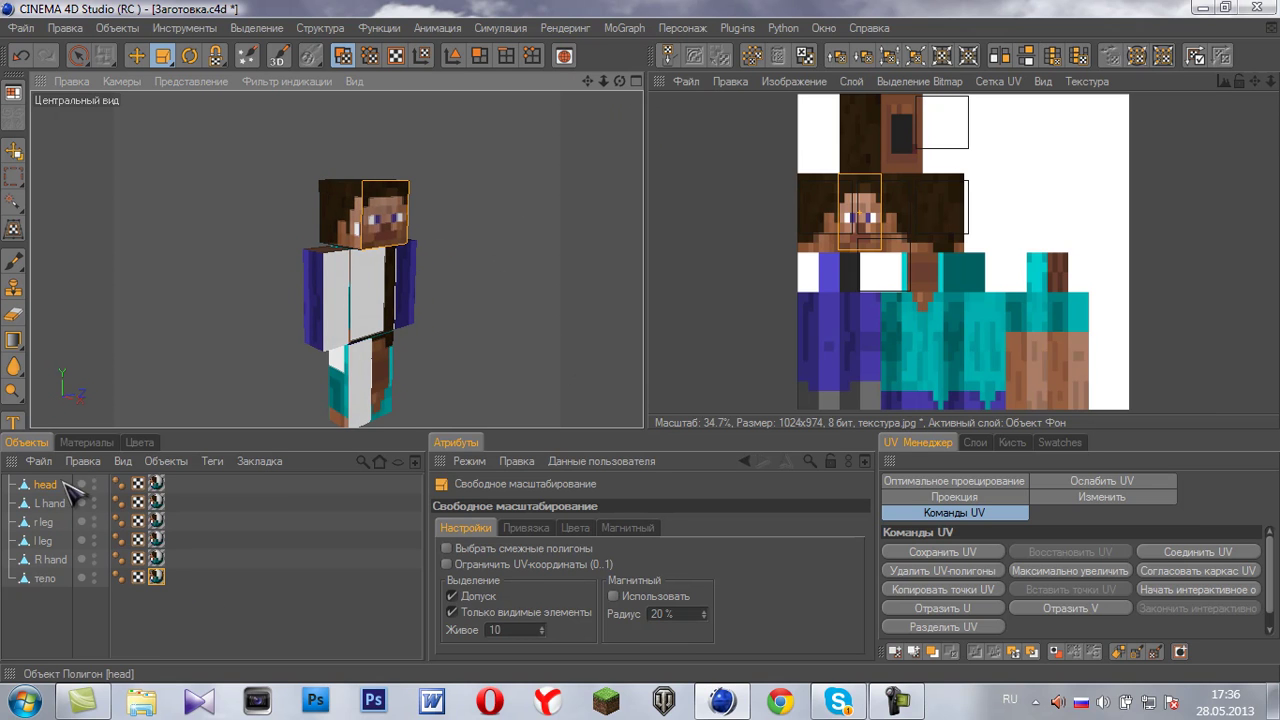
click(345, 218)
drag(826, 185, 661, 352)
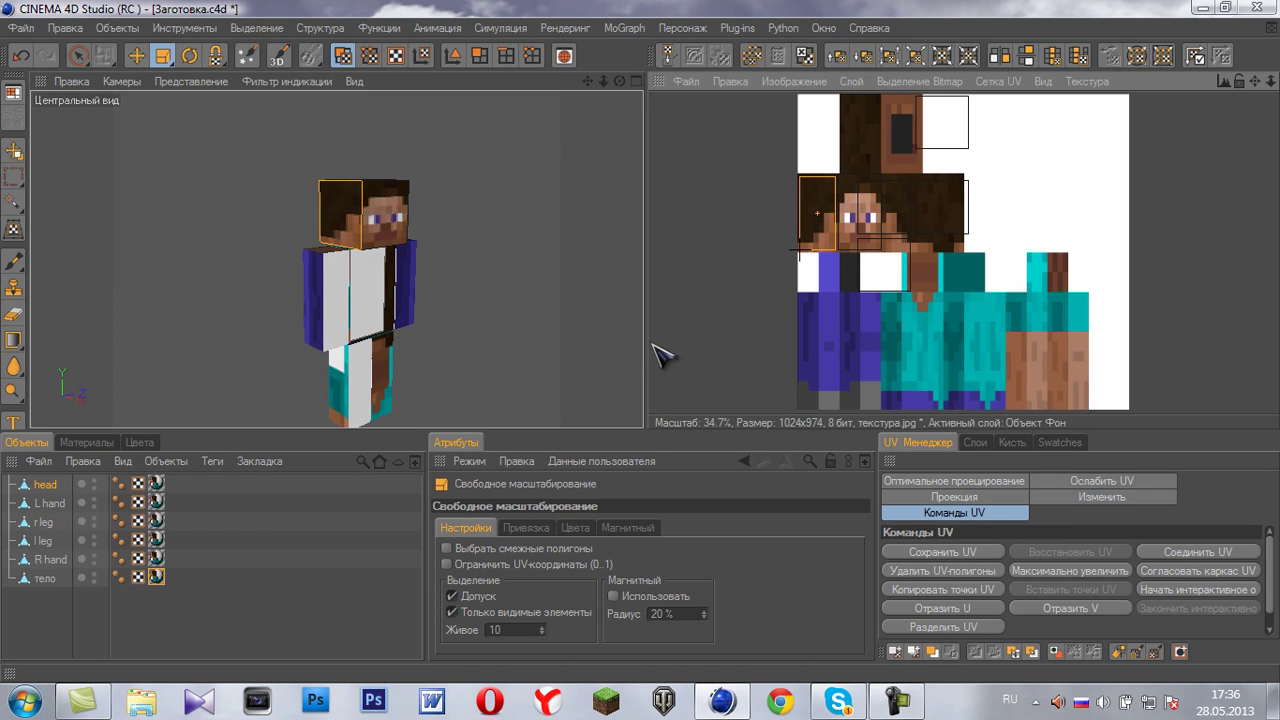
drag(620, 80, 608, 354)
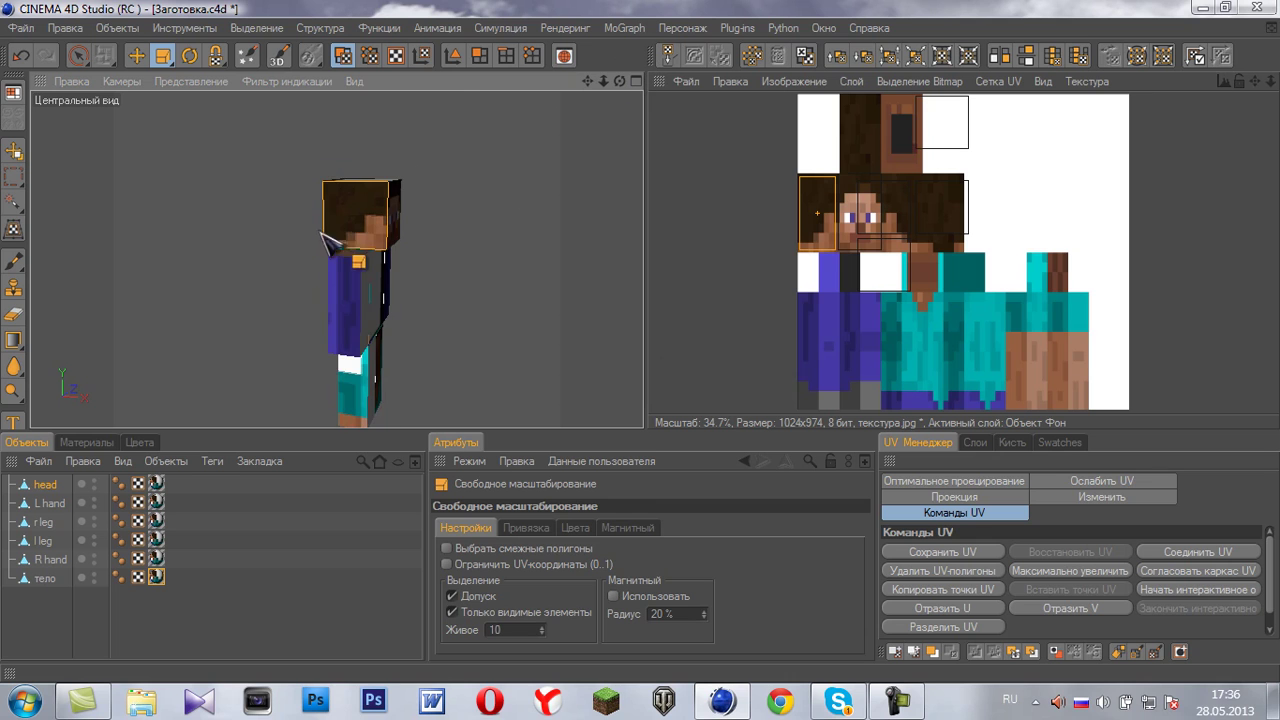
scroll(523, 194, up, 5)
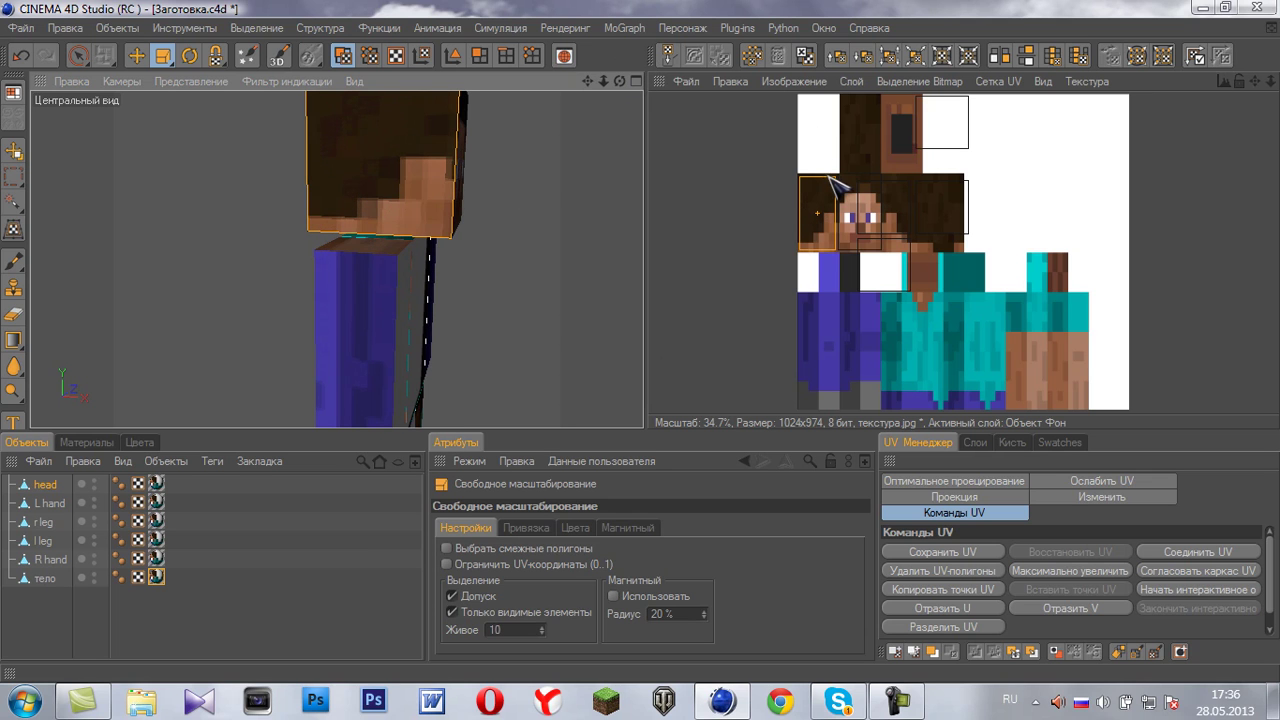
click(810, 204)
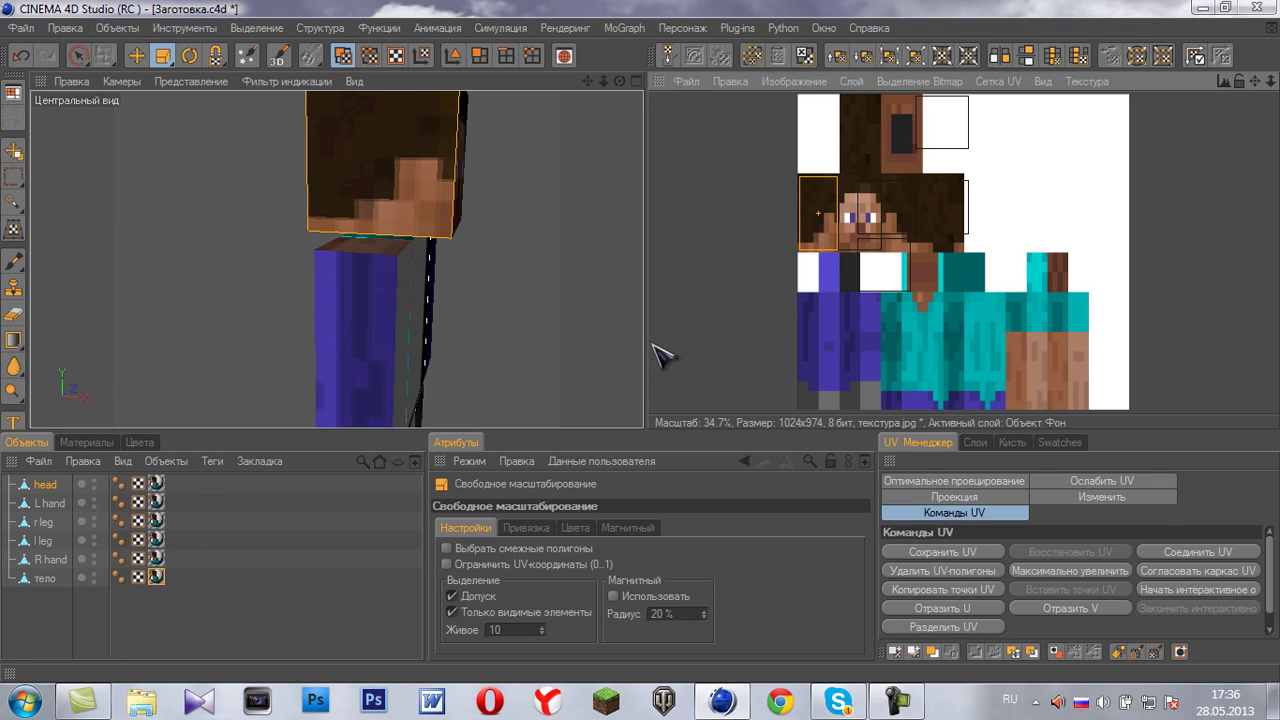
scroll(612, 220, down, 2)
scroll(605, 150, down, 2)
mouse_move(629, 81)
mouse_down()
mouse_move(608, 360)
mouse_move(640, 354)
mouse_move(569, 349)
mouse_move(645, 352)
mouse_move(385, 330)
mouse_up()
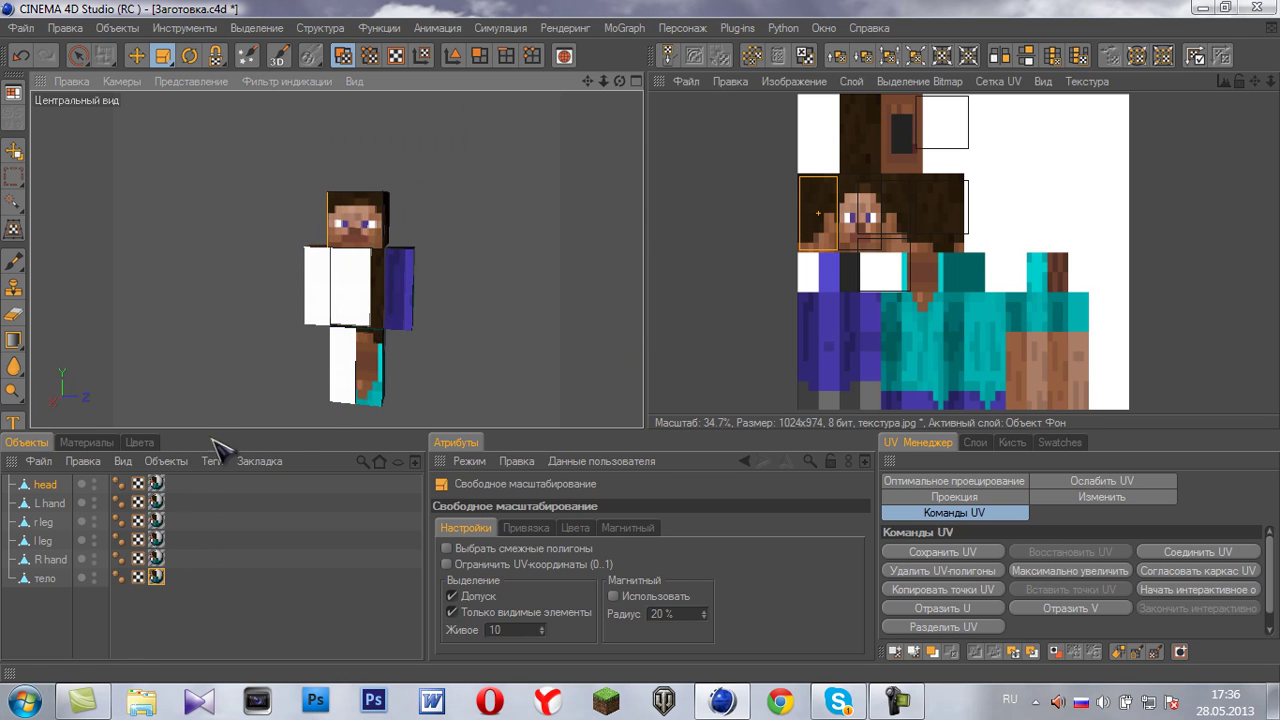
- Shrink the L hand front-face UV island vertically and move it onto the teal sleeve and hand area
click(50, 503)
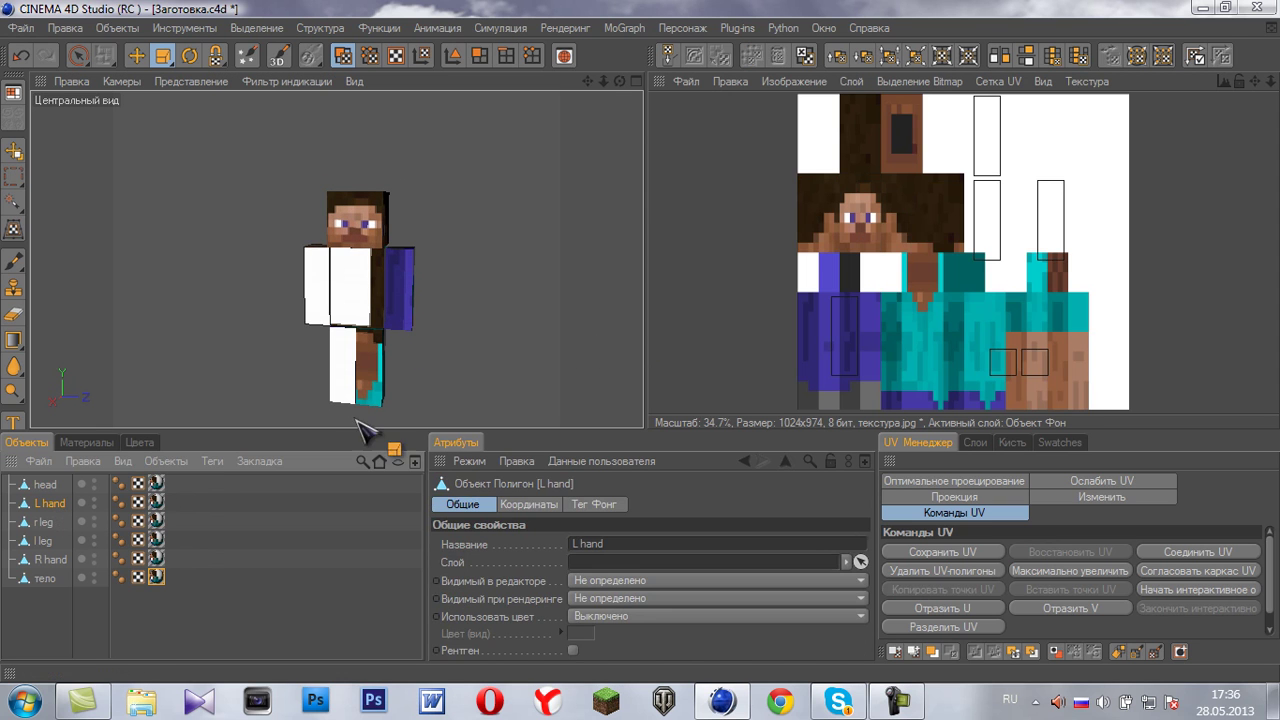
click(325, 290)
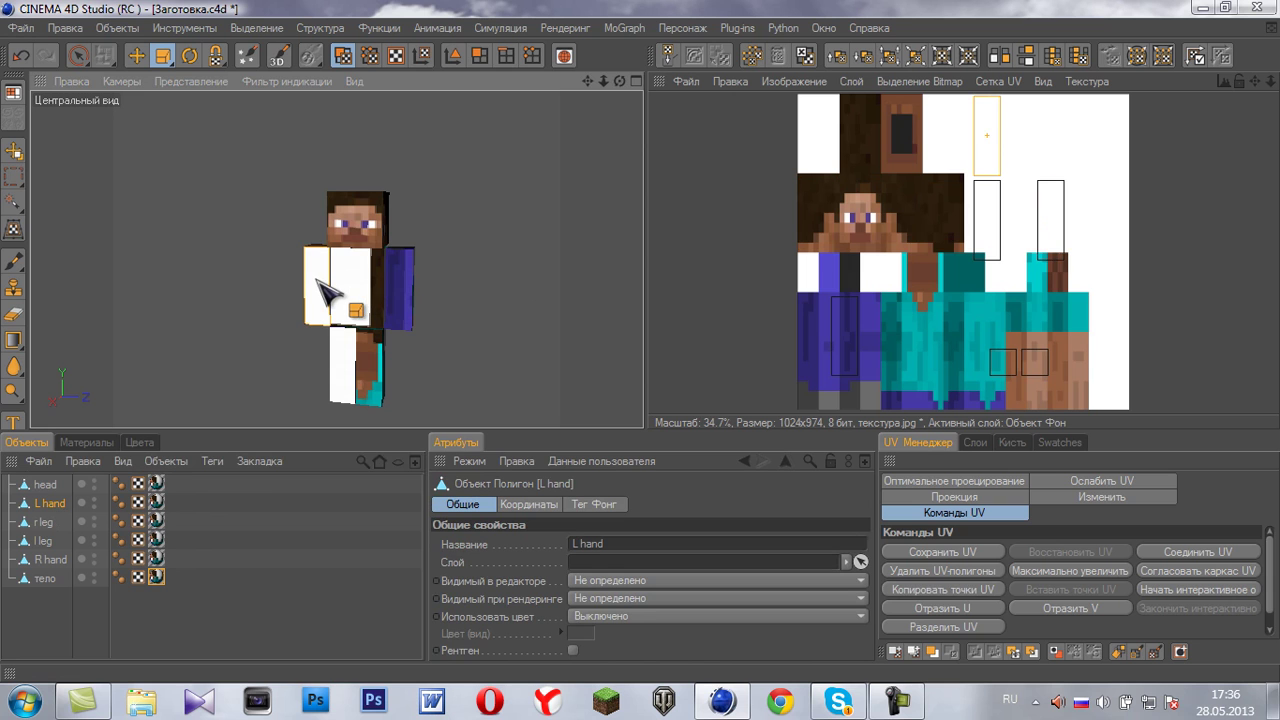
drag(1000, 128, 657, 357)
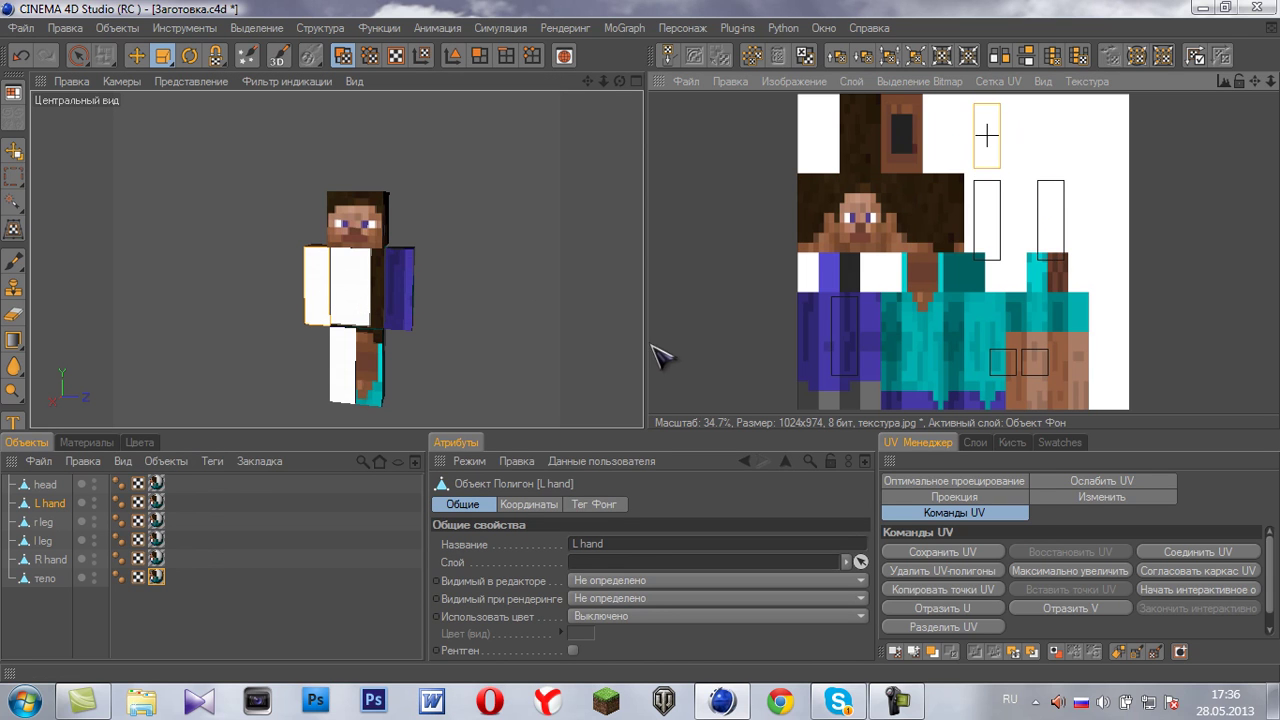
right_click(1000, 128)
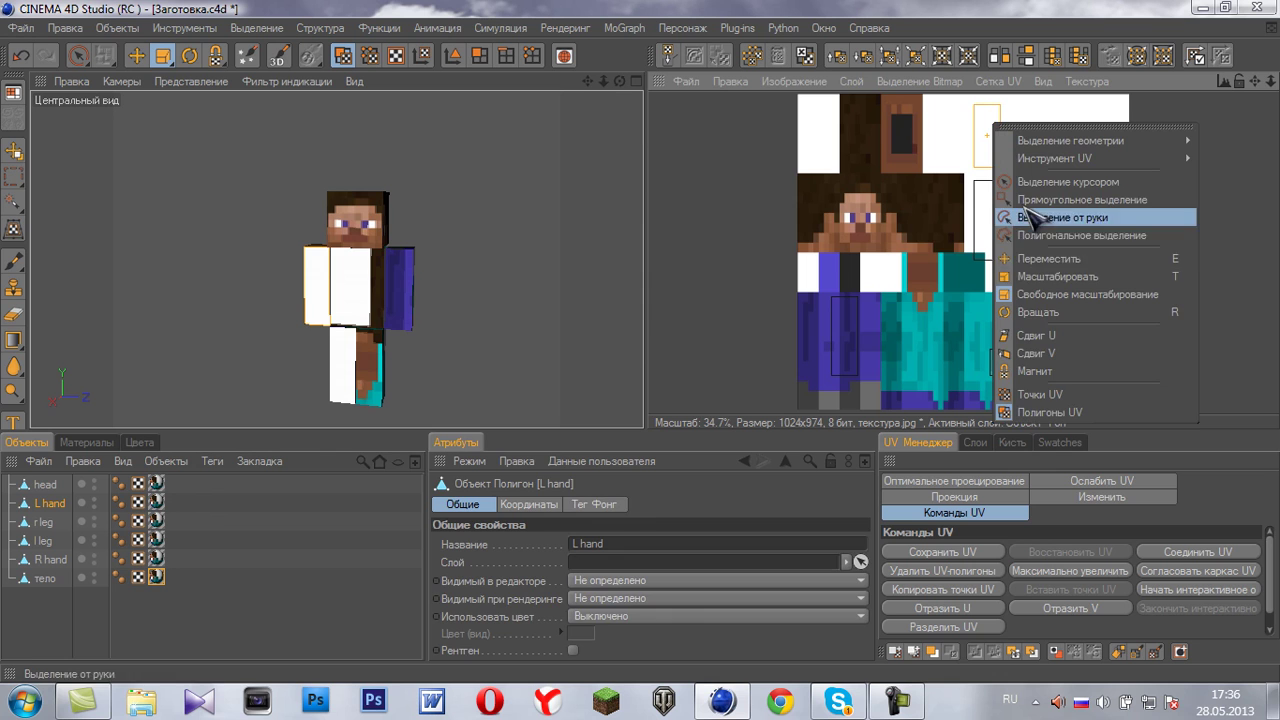
click(1020, 276)
mouse_move(1010, 155)
mouse_down()
mouse_move(1079, 377)
mouse_move(1036, 322)
mouse_up()
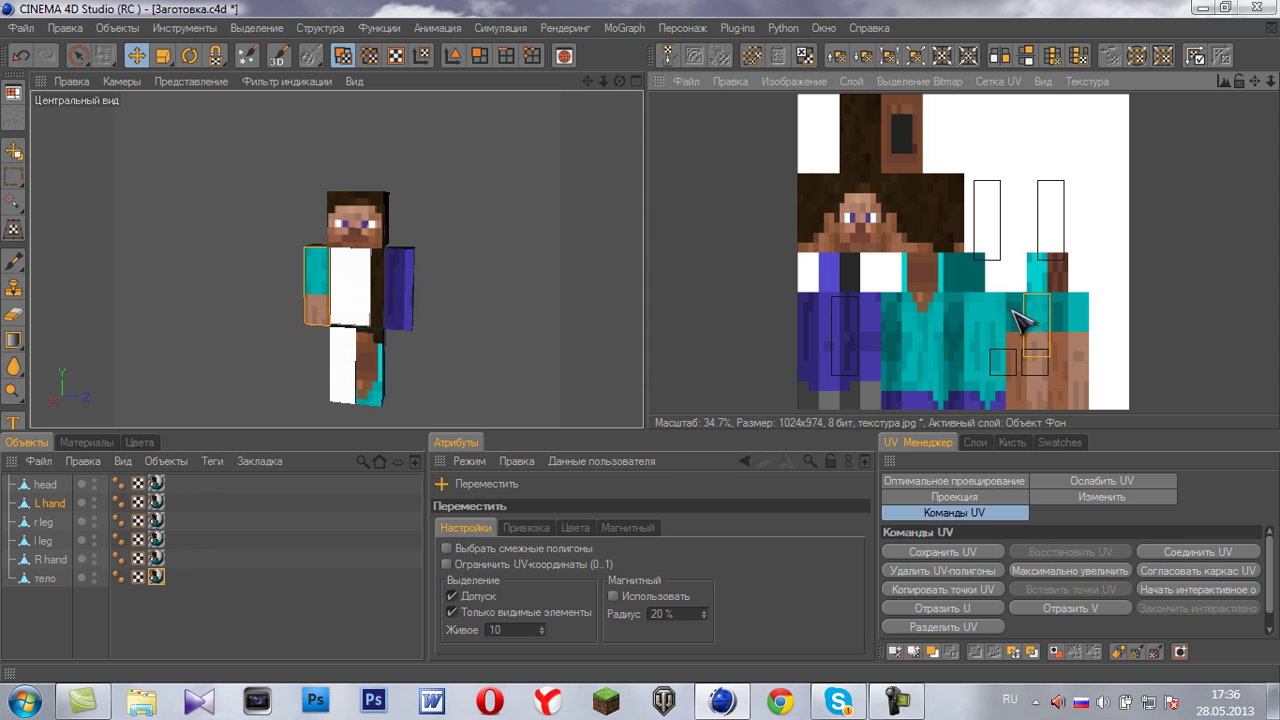
- Orbit around the character to inspect the texturing from the back and oblique angles
mouse_move(620, 83)
mouse_down()
mouse_move(651, 357)
mouse_move(588, 162)
mouse_up()
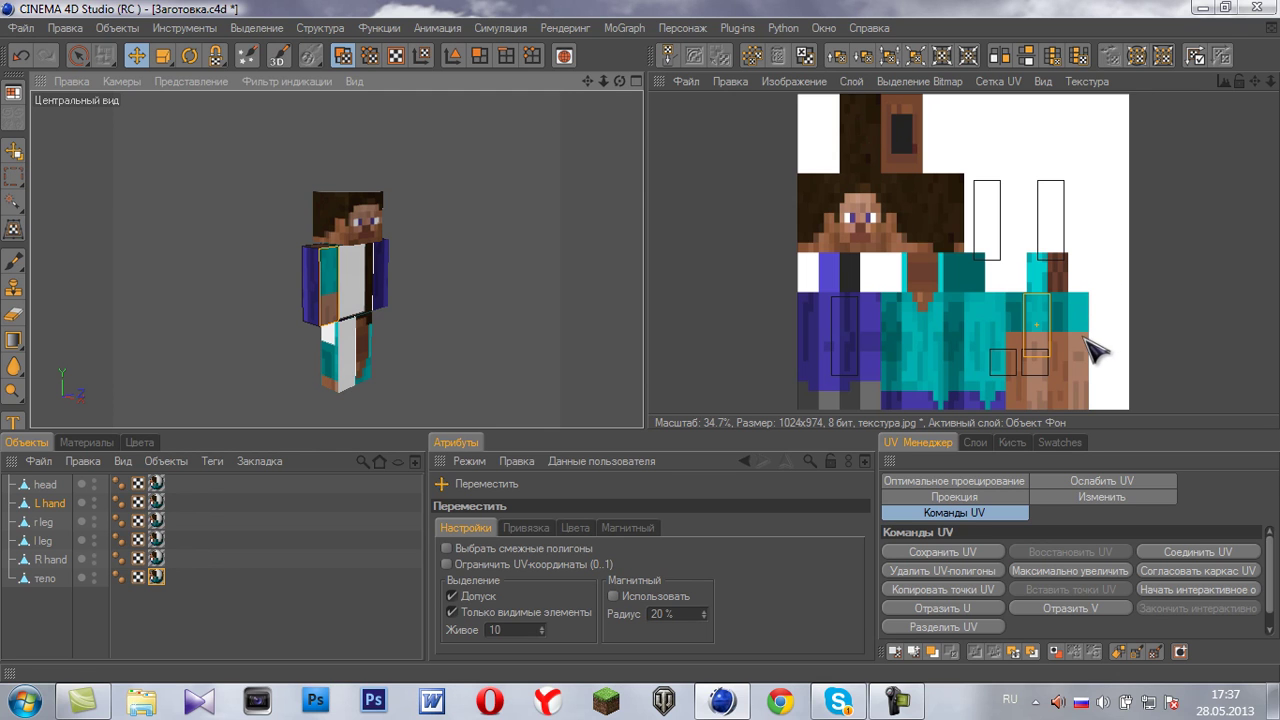
mouse_move(621, 82)
mouse_down()
mouse_move(657, 349)
mouse_move(634, 354)
mouse_up()
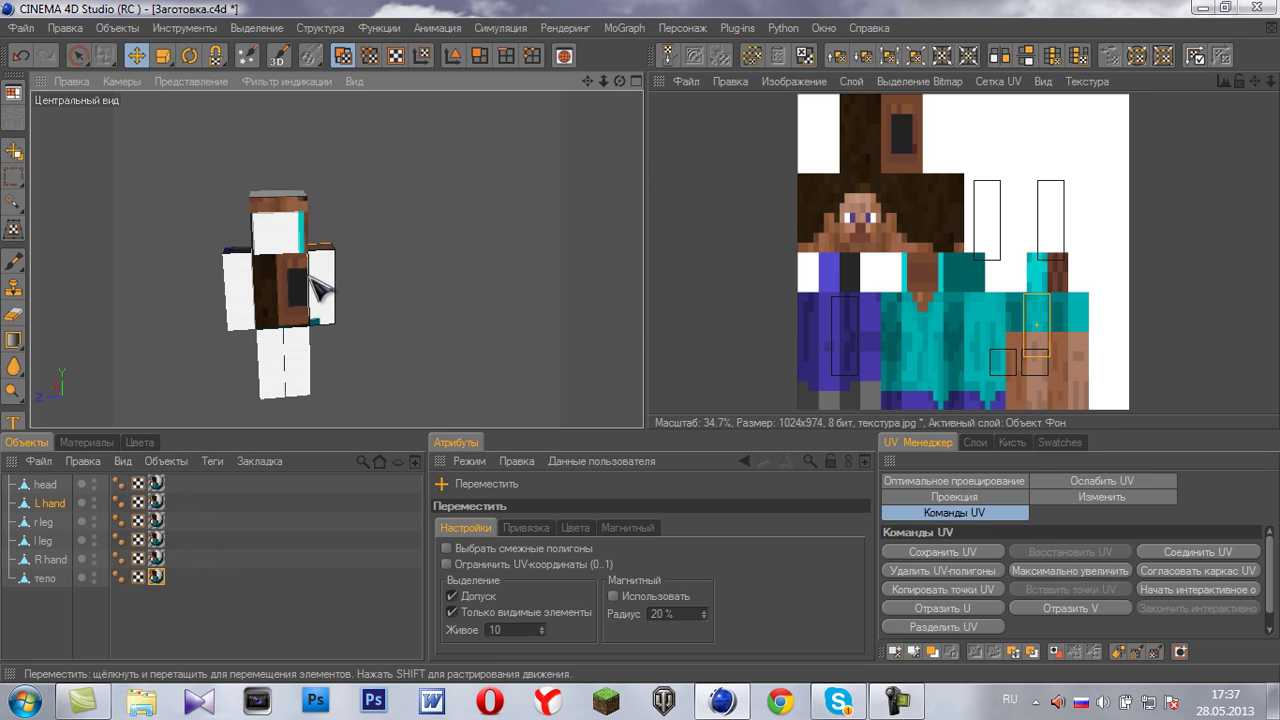
scroll(322, 285, up, 1)
scroll(260, 315, up, 5)
scroll(186, 334, down, 2)
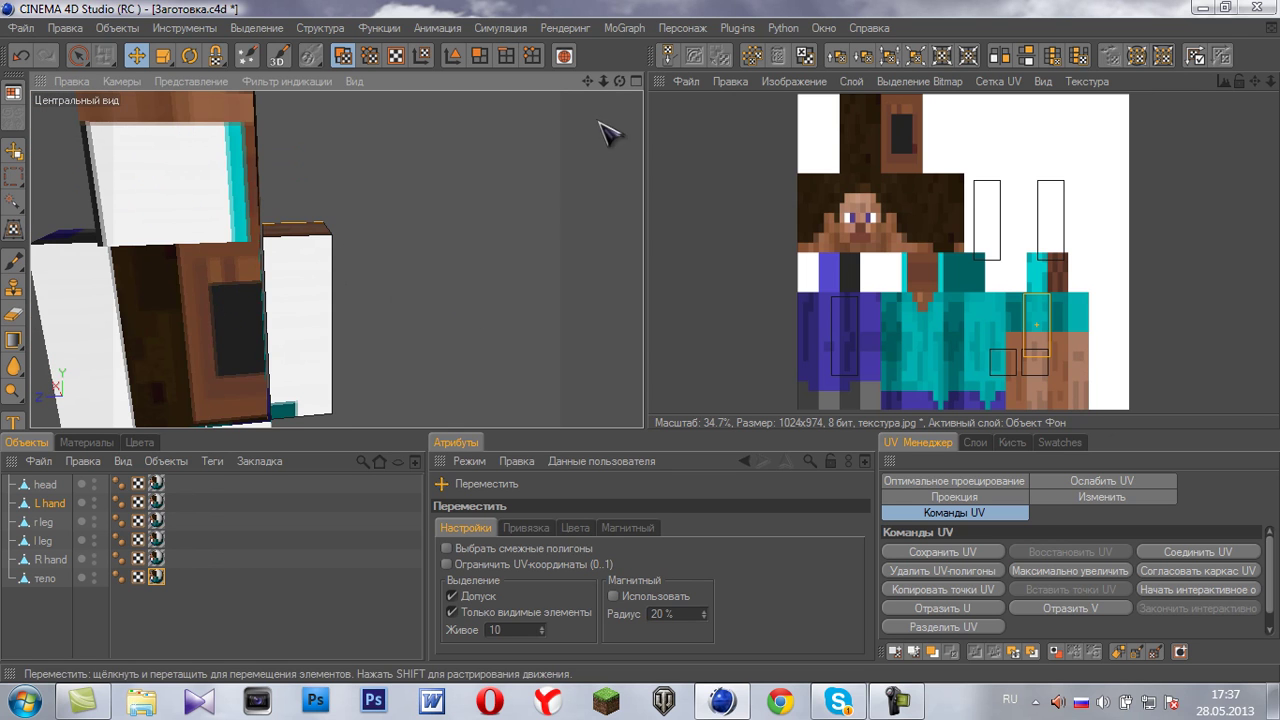
drag(628, 85, 320, 385)
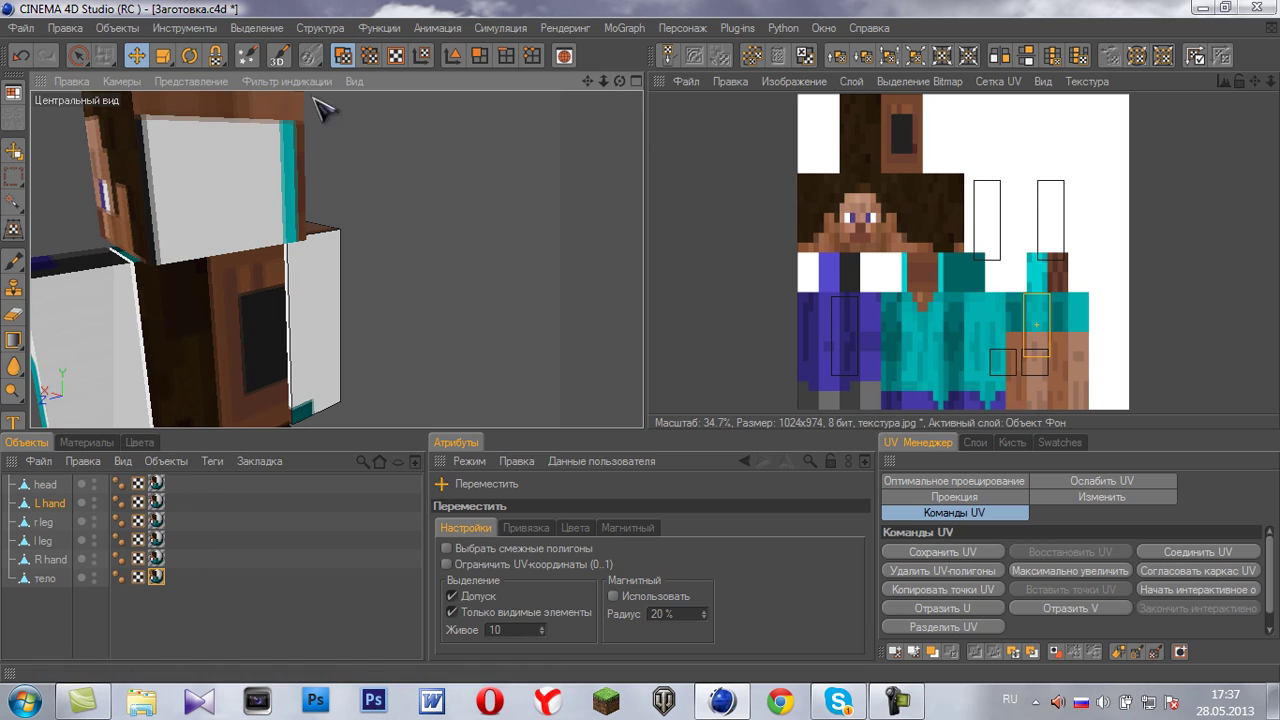
drag(618, 86, 600, 371)
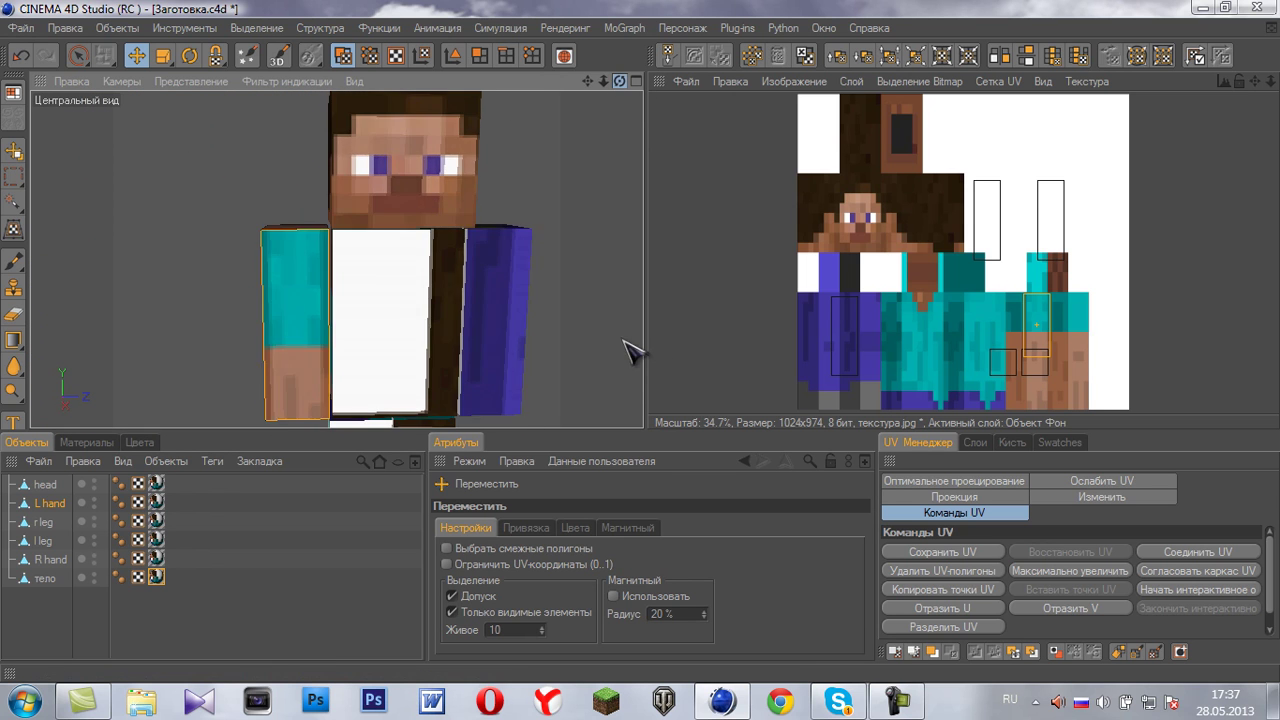
scroll(451, 286, down, 3)
scroll(558, 160, down, 1)
scroll(558, 160, up, 2)
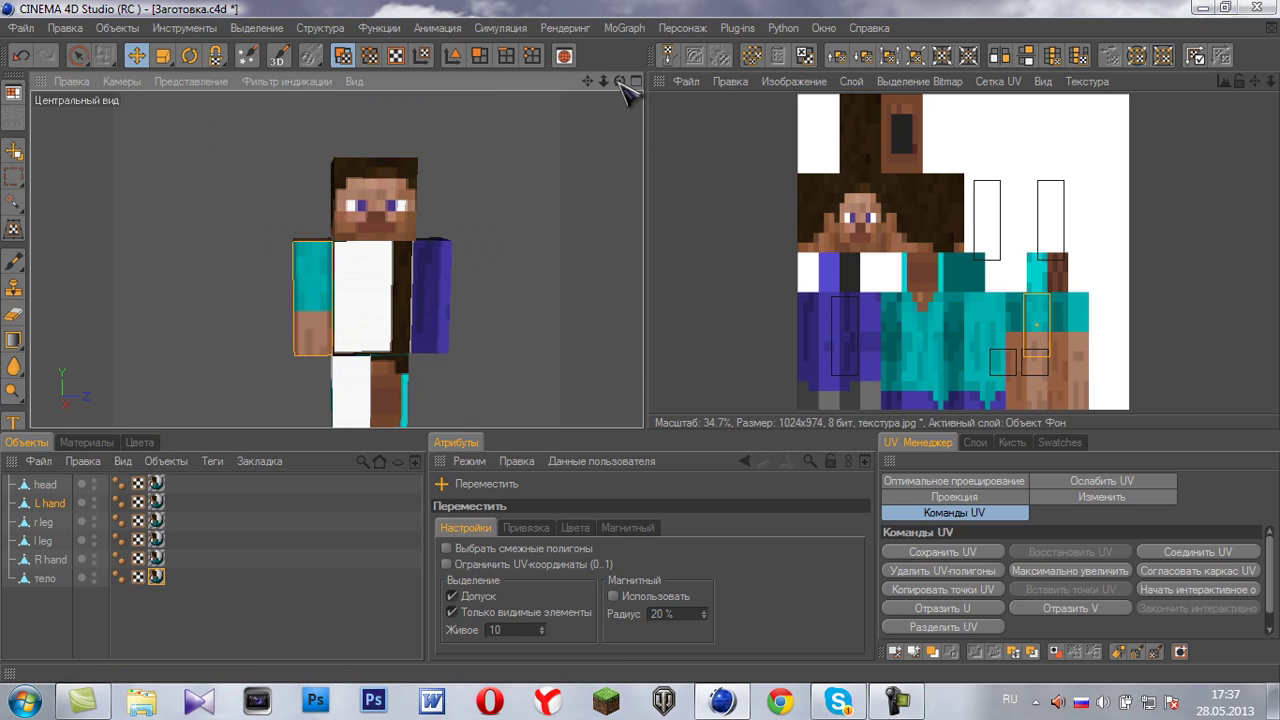
drag(628, 92, 652, 350)
click(575, 527)
scroll(380, 265, down, 2)
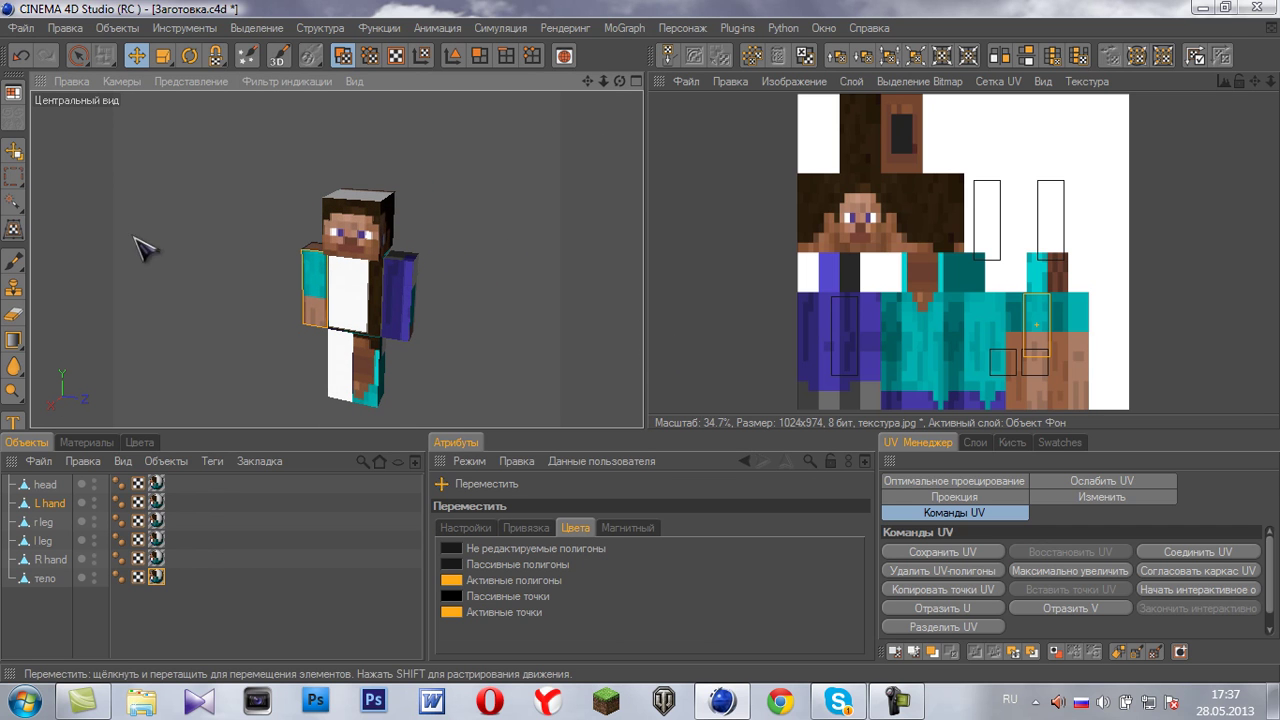
click(22, 28)
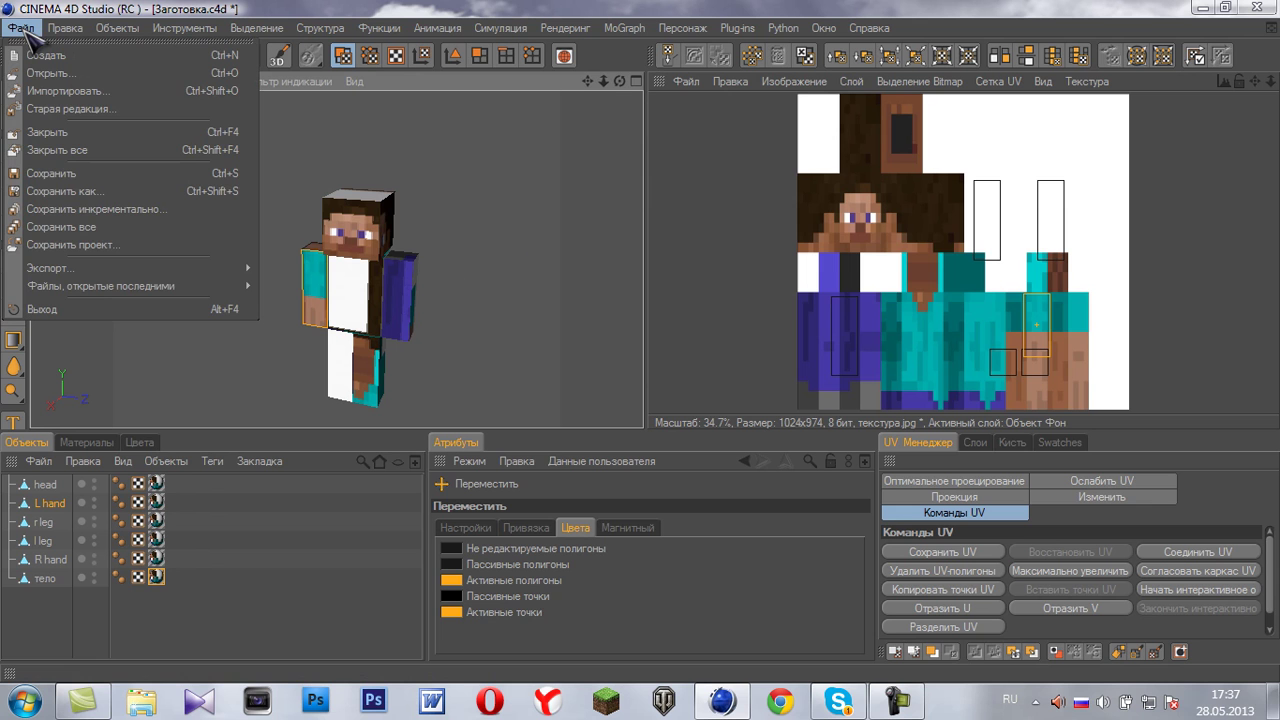
- Close all scenes, discarding unsaved changes to the Заготовка draft
click(57, 150)
click(656, 418)
click(654, 418)
- Browse the CINEMA 4D 64 Bit folder to open MINEcraft(2).c4d
click(22, 28)
click(45, 73)
click(360, 331)
scroll(392, 330, down, 2)
double_click(280, 286)
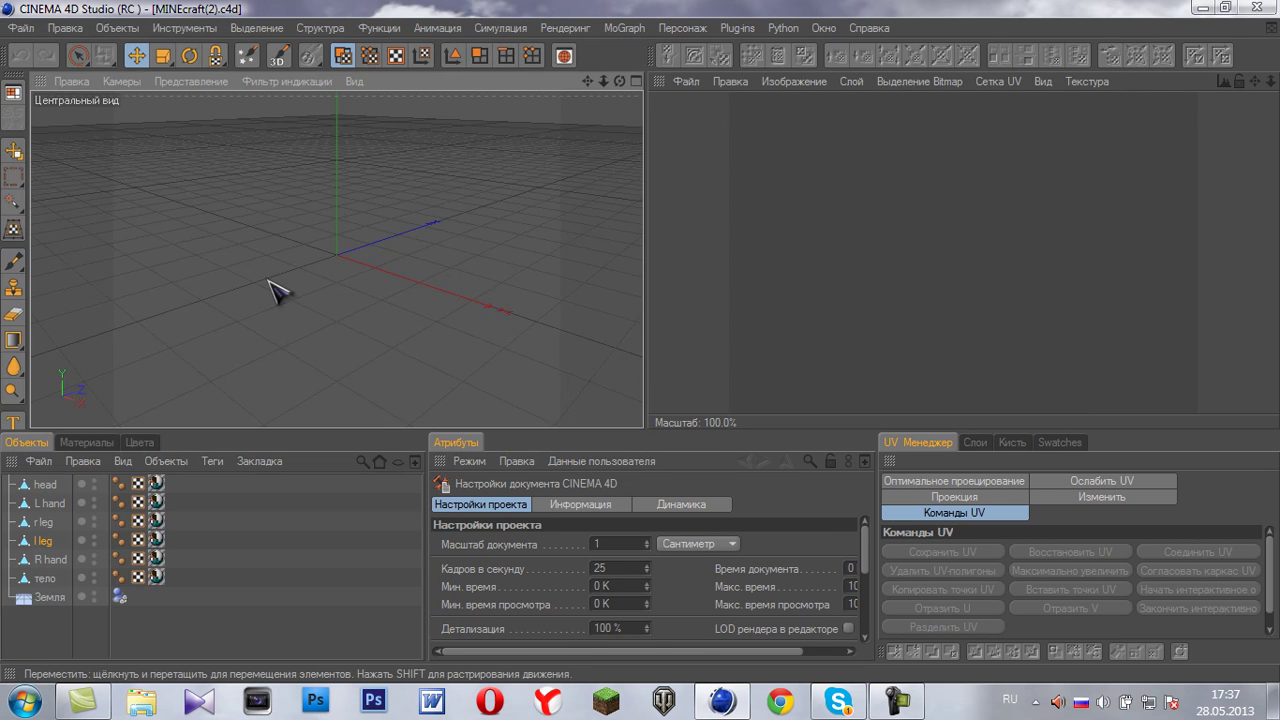
mouse_move(619, 81)
mouse_down()
mouse_move(629, 349)
mouse_move(651, 354)
mouse_move(428, 262)
mouse_up()
scroll(428, 258, up, 5)
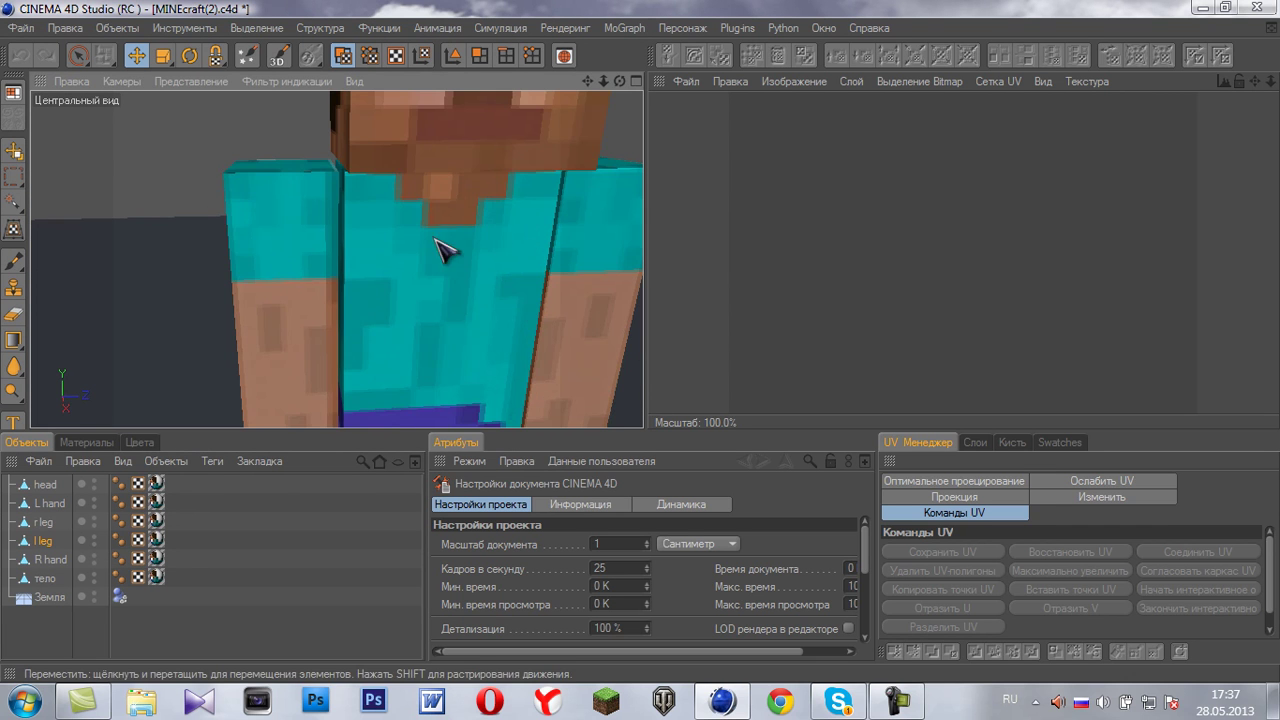
scroll(638, 360, down, 3)
scroll(443, 206, down, 3)
mouse_move(597, 358)
mouse_down()
mouse_move(651, 354)
mouse_move(606, 354)
mouse_move(651, 354)
mouse_move(430, 272)
mouse_up()
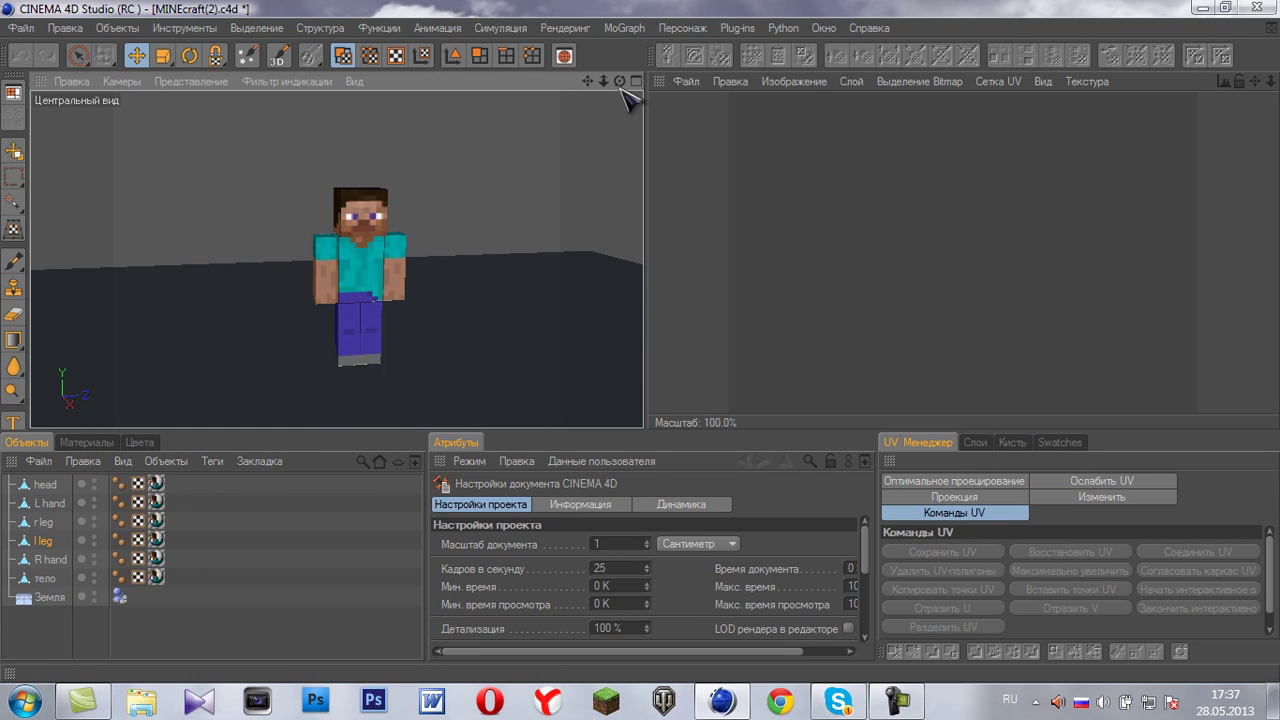
drag(645, 351, 655, 354)
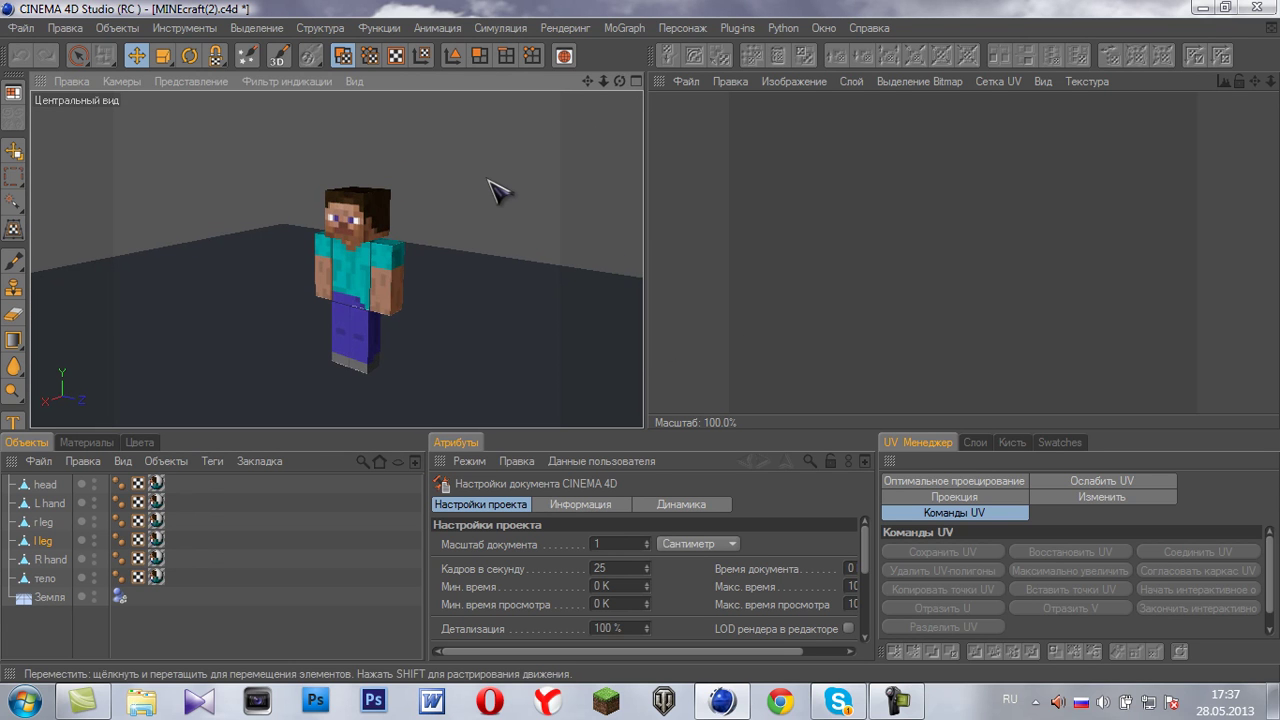
scroll(405, 285, up, 5)
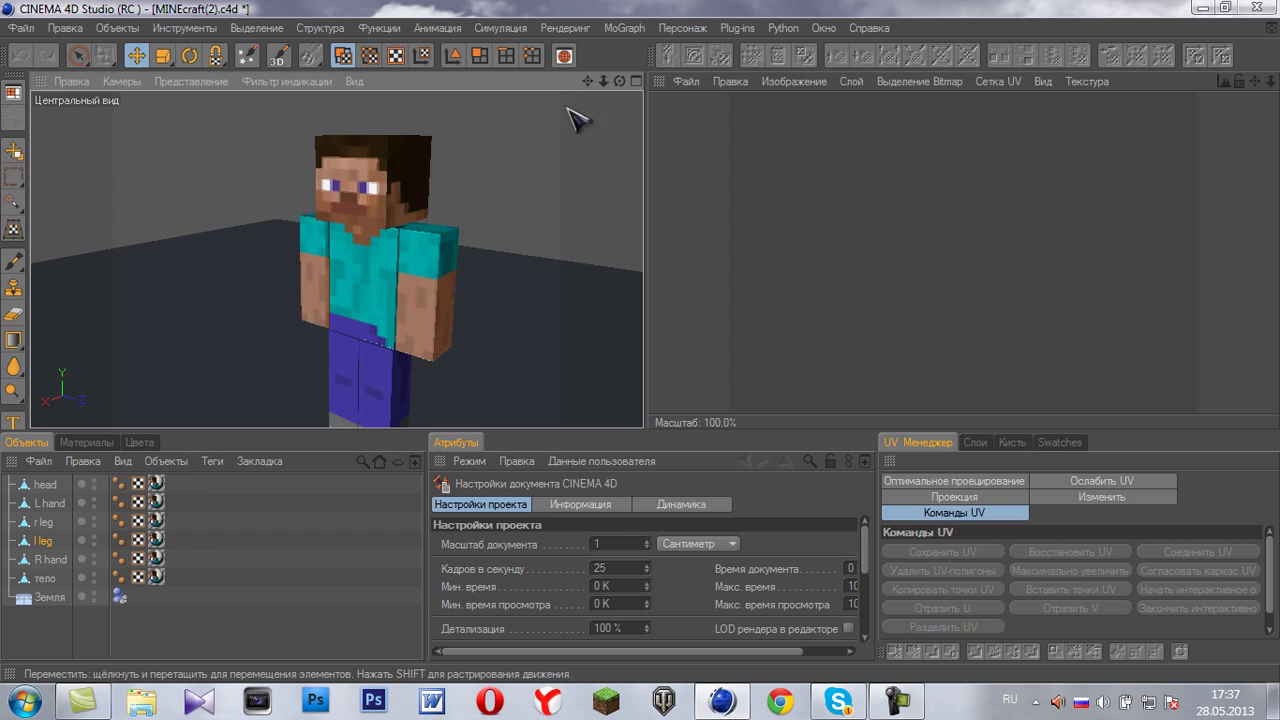
drag(620, 81, 649, 351)
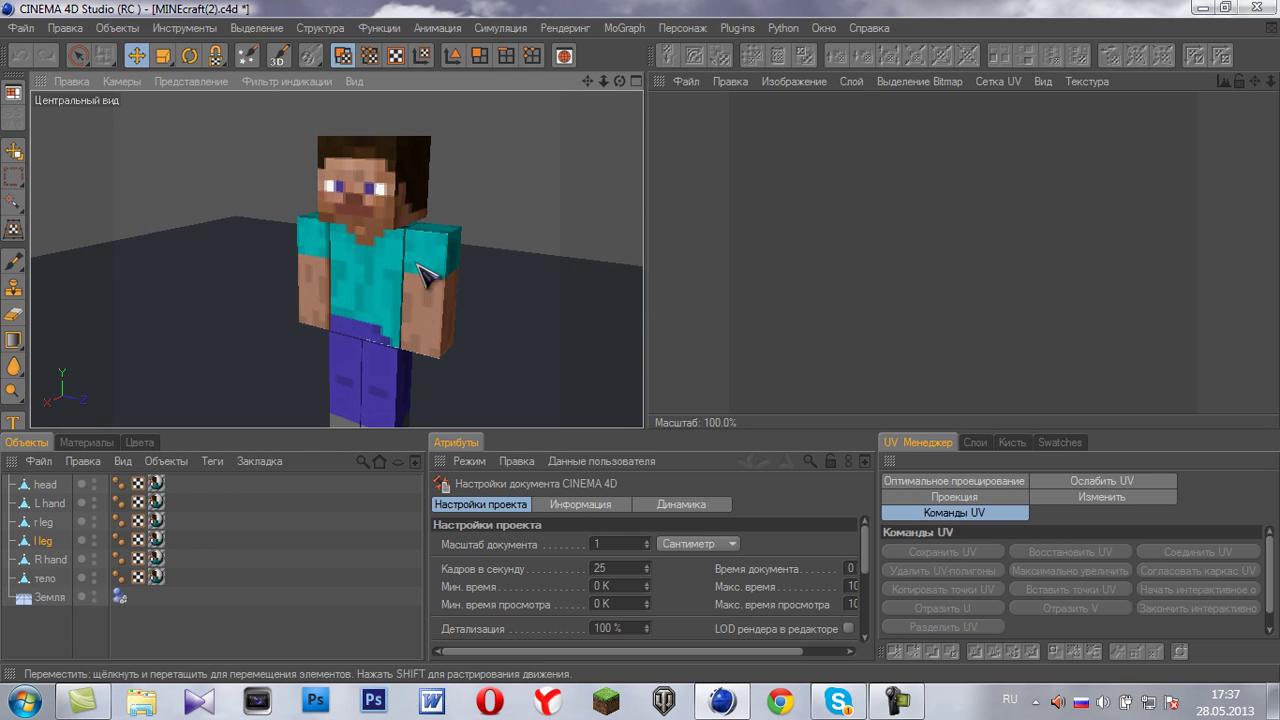
scroll(427, 250, down, 2)
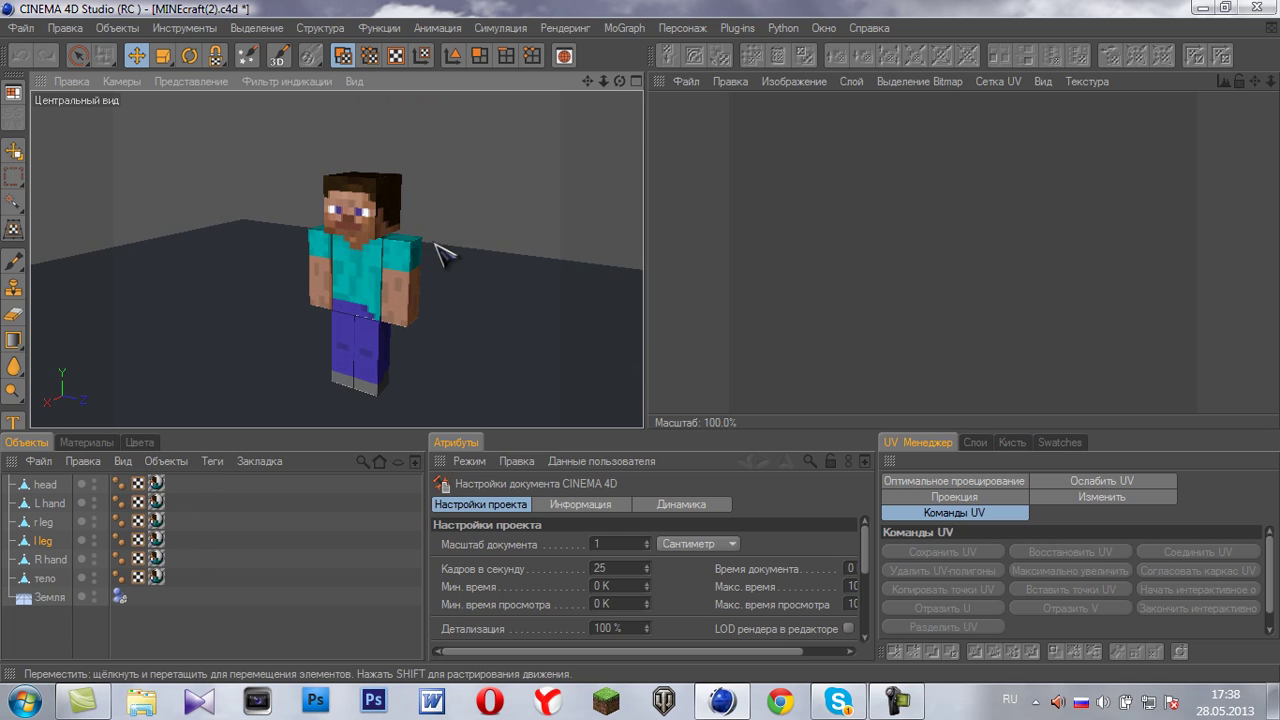
mouse_move(627, 87)
mouse_down()
mouse_move(634, 349)
mouse_move(651, 357)
mouse_move(437, 214)
mouse_up()
scroll(428, 243, down, 2)
scroll(425, 235, down, 1)
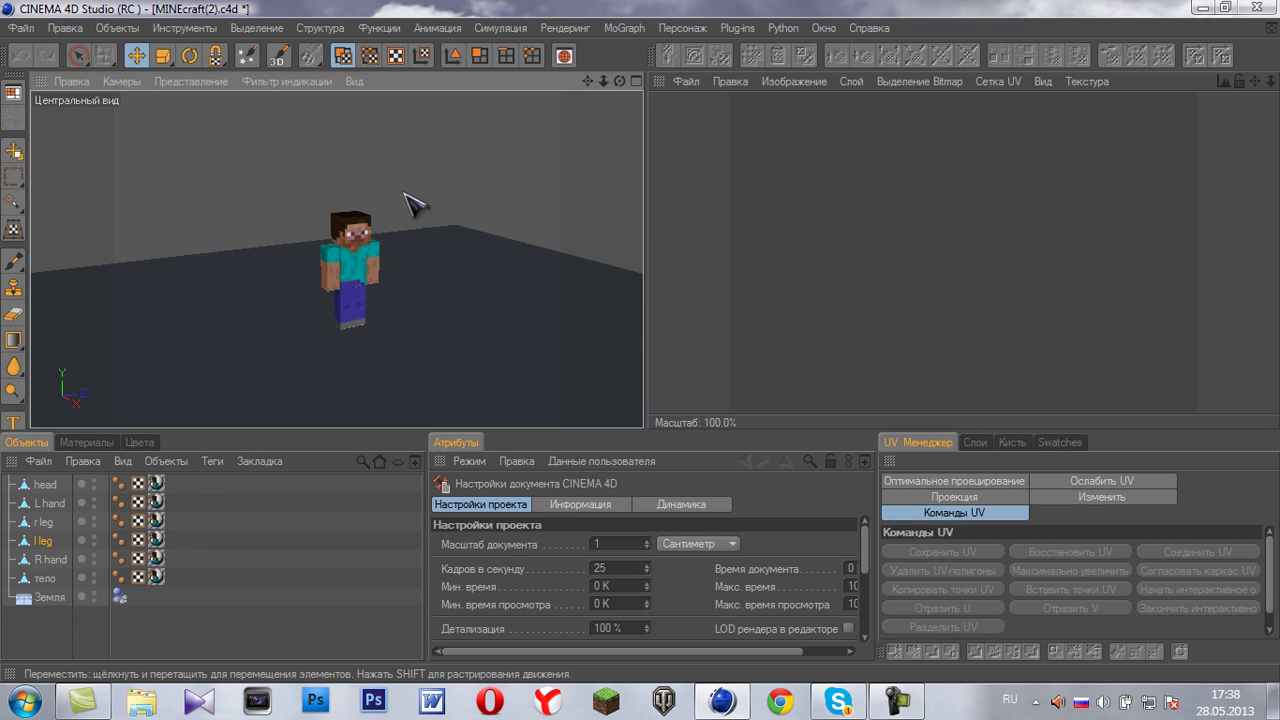
scroll(393, 235, up, 3)
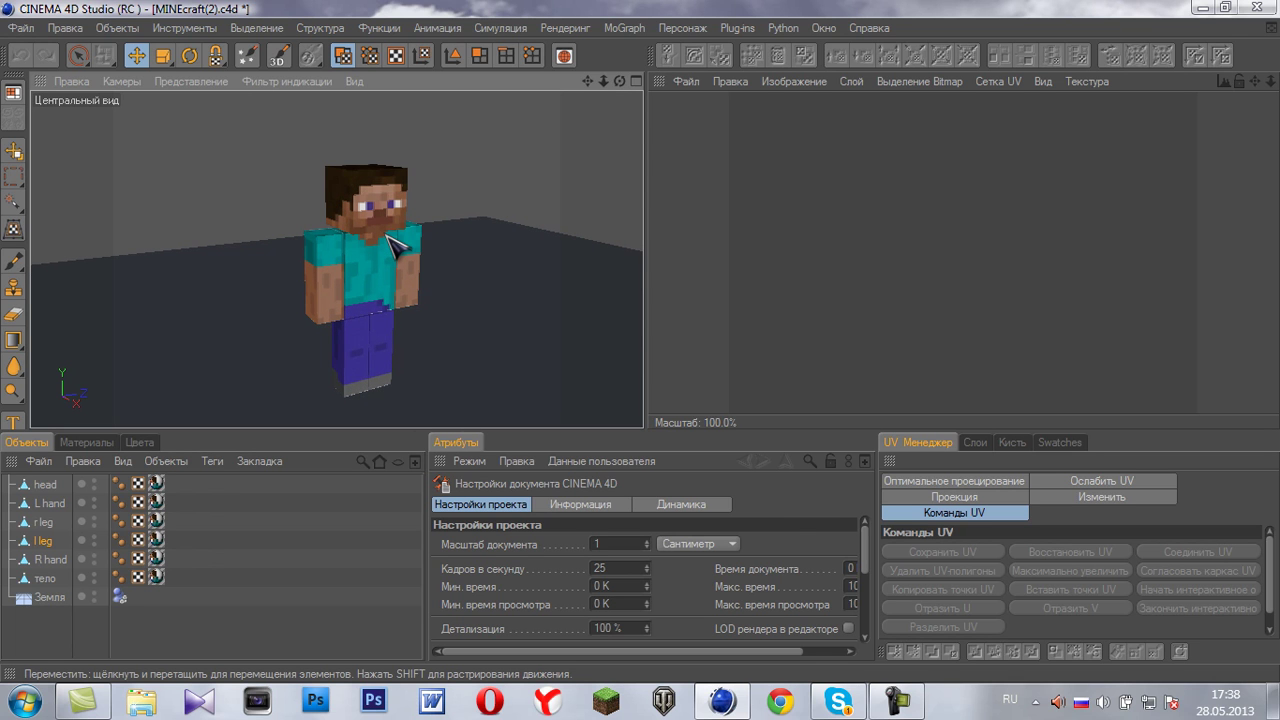